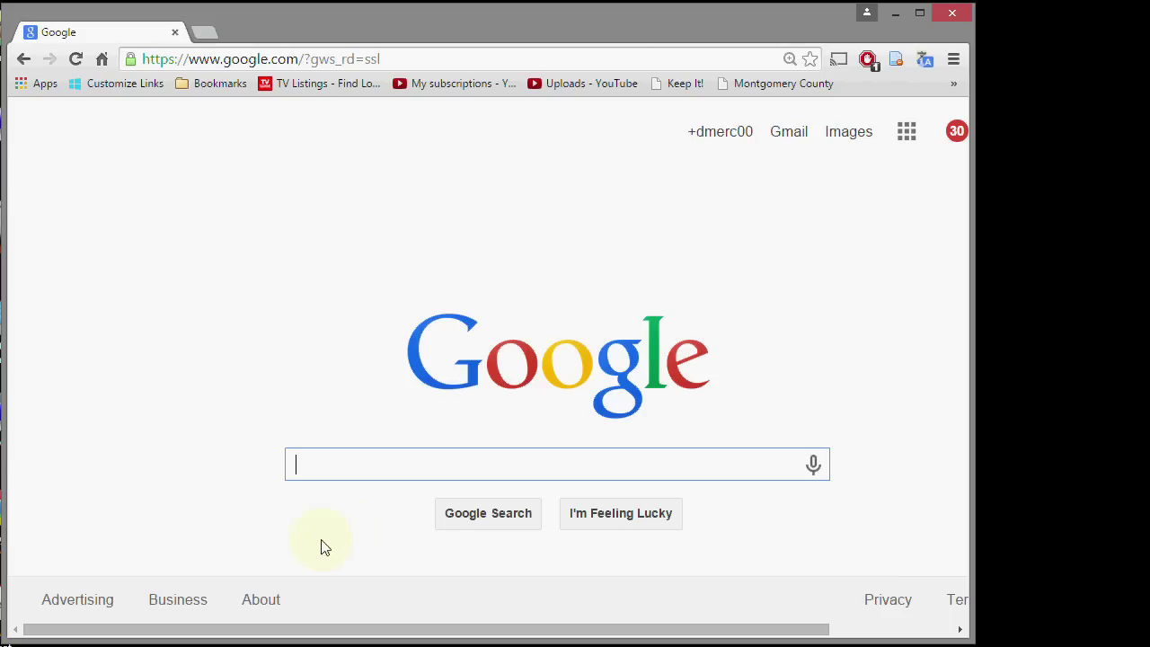
Search Google for 'acapela' and open the Acapela Group result.
{"action": "type", "text": "acapel"}
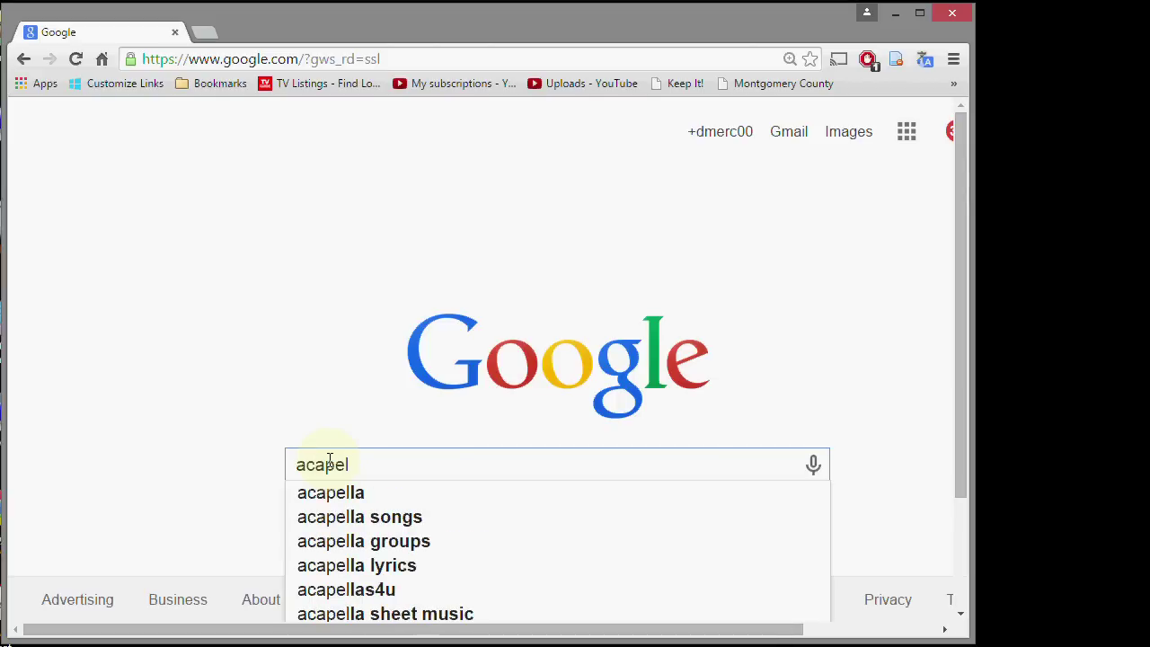
{"action": "type", "text": "a"}
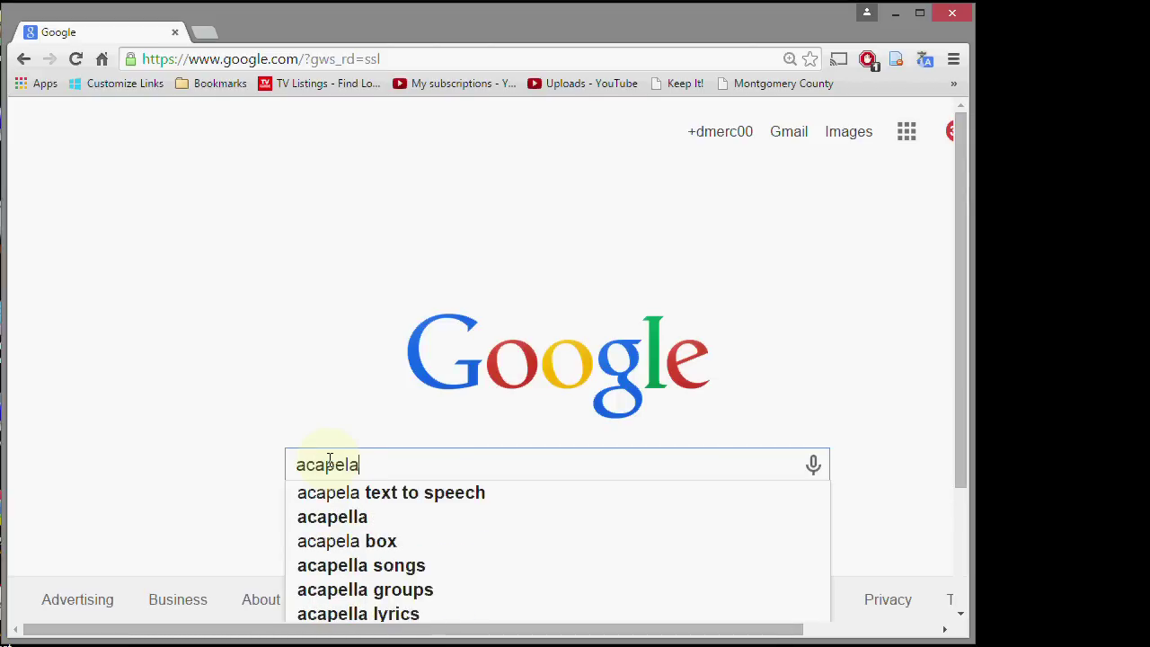
{"action": "key", "text": "Return"}
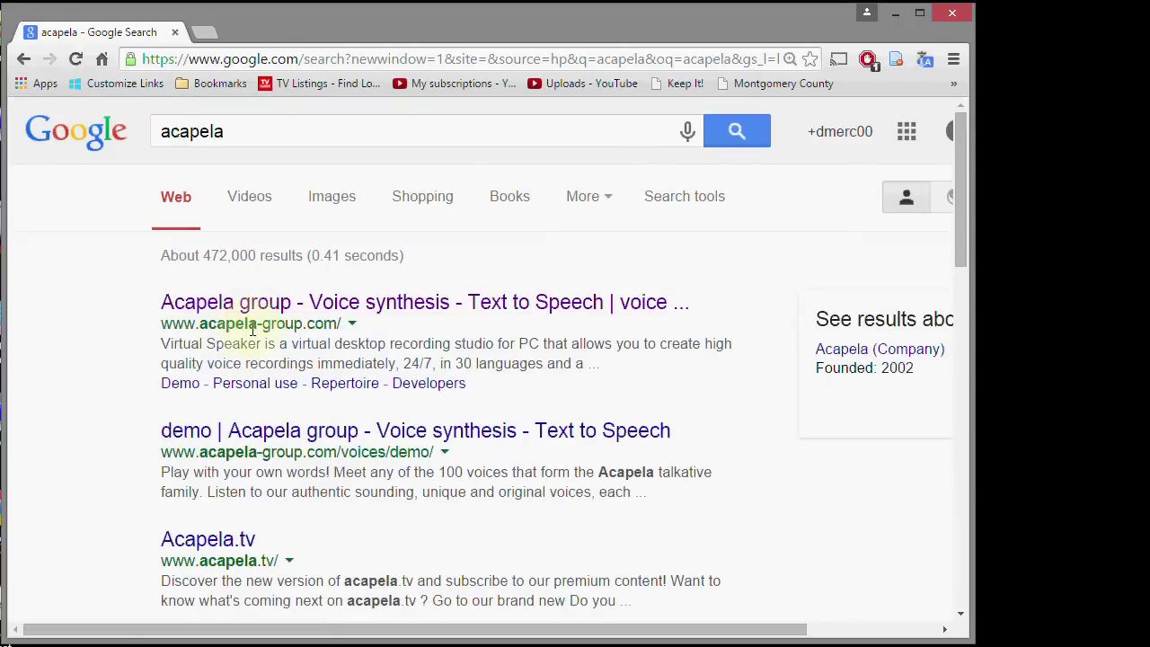
{"action": "left_click", "coordinate": [270, 307]}
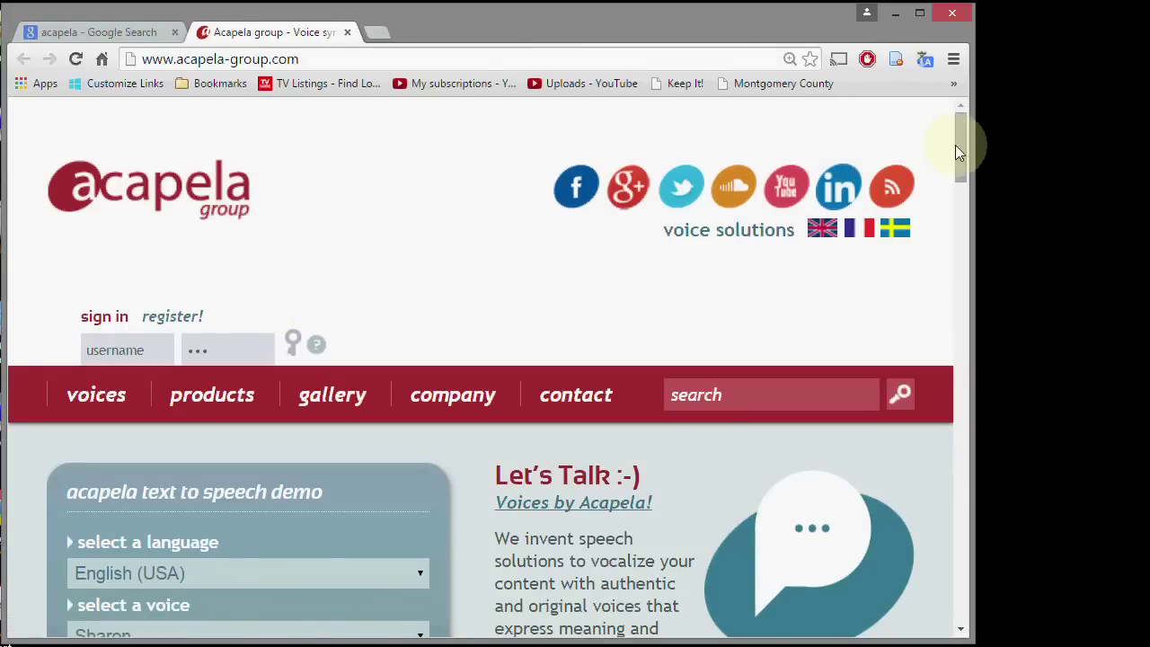
Scroll to the text-to-speech demo and keep English (USA) as the language and Sharon as the voice.
{"action": "left_click_drag", "start_coordinate": [958, 146], "coordinate": [954, 189]}
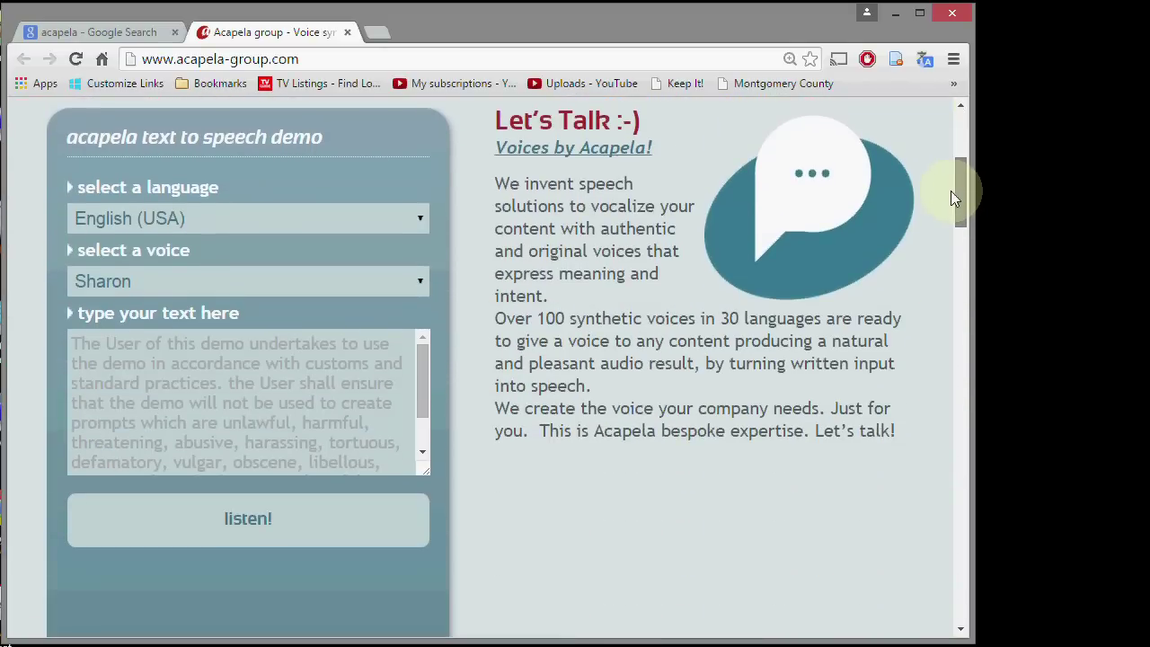
{"action": "left_click", "coordinate": [420, 221]}
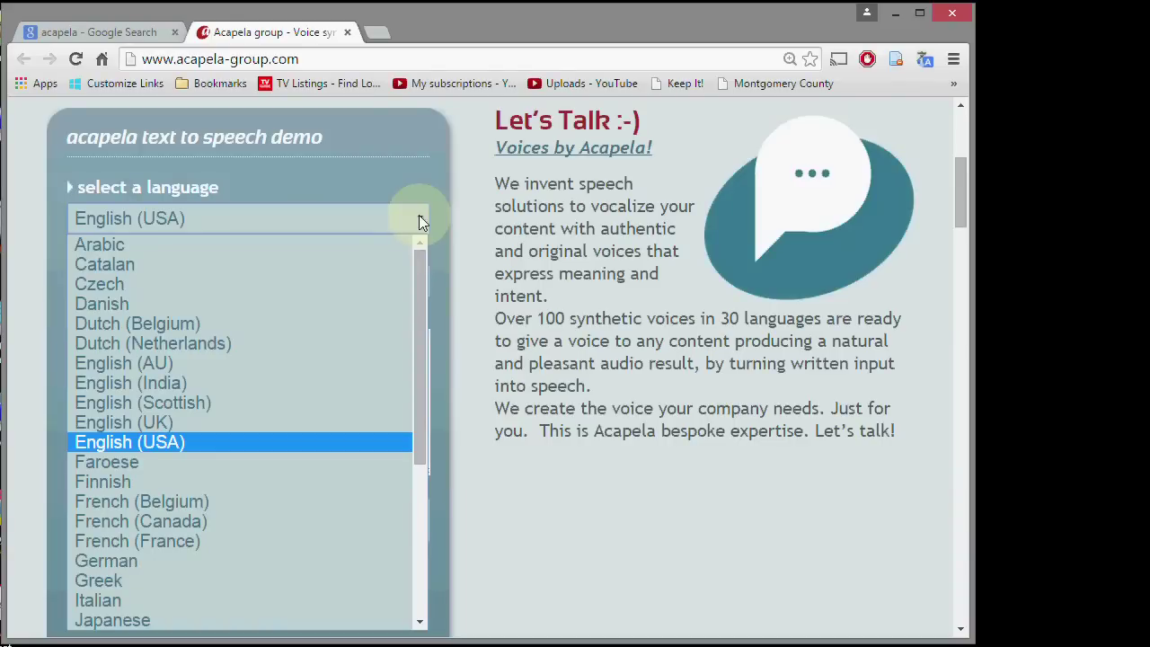
{"action": "left_click", "coordinate": [156, 442]}
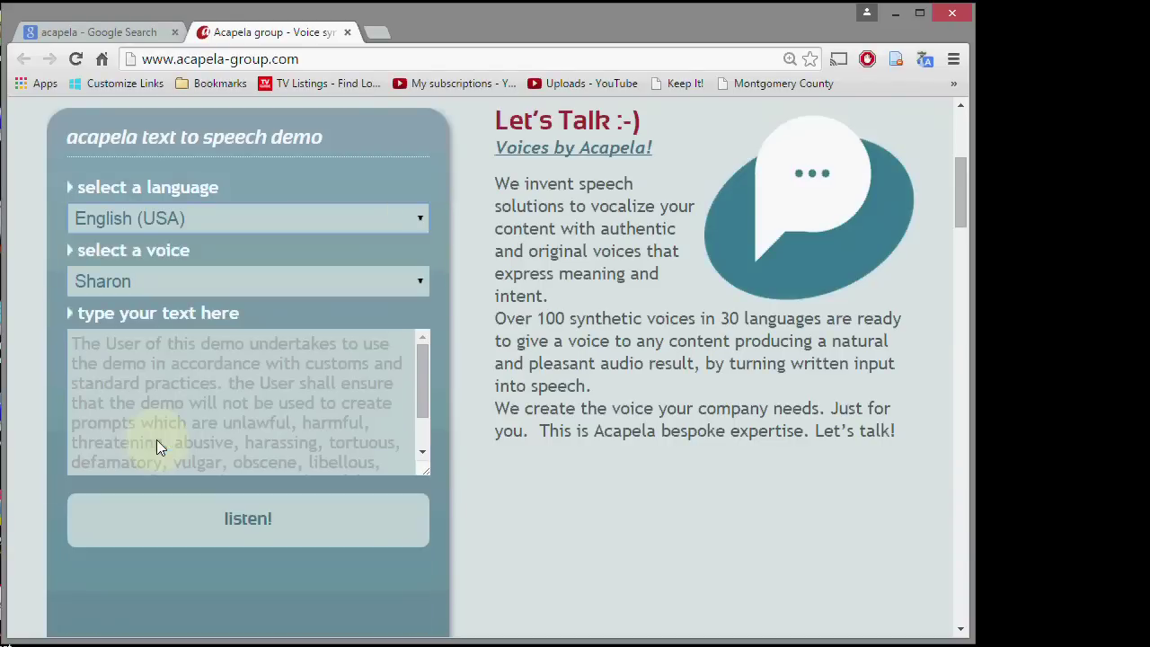
{"action": "left_click", "coordinate": [419, 284]}
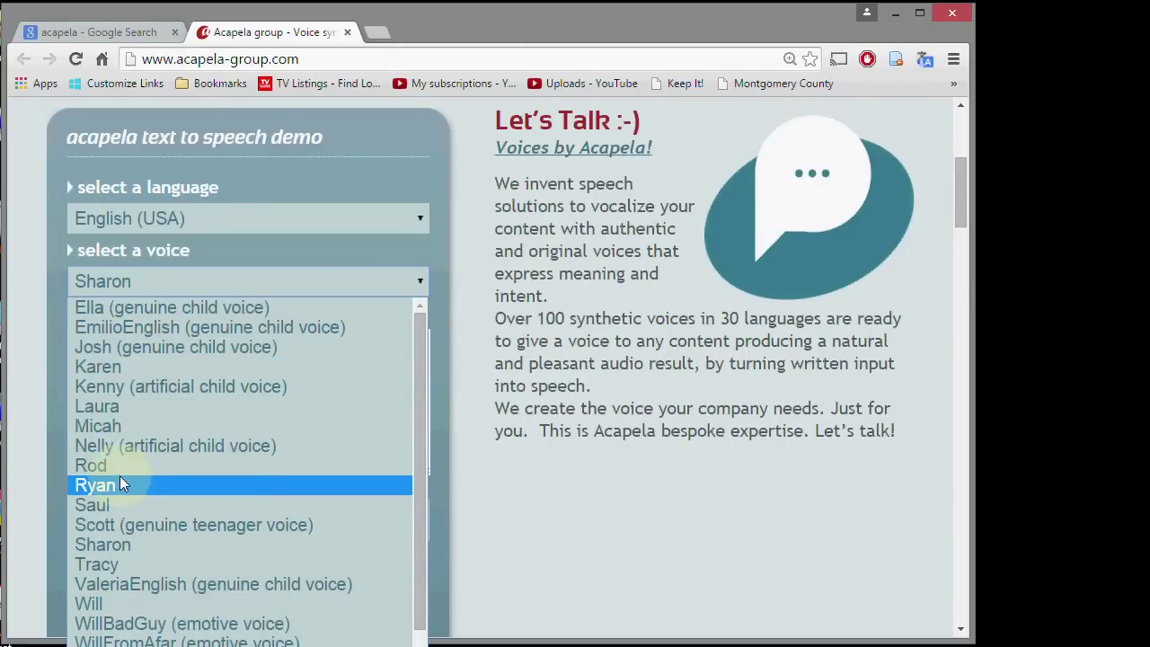
{"action": "left_click", "coordinate": [120, 547]}
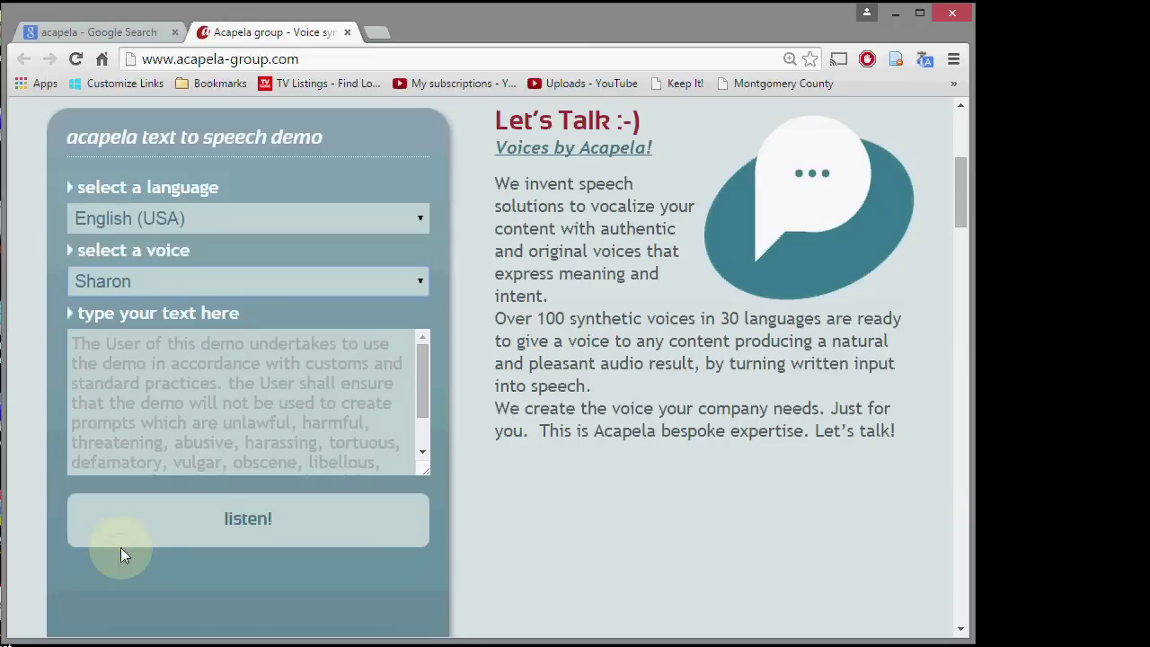
Enter 'Return To Home' as the demo text and play it in Sharon's voice.
{"action": "left_click", "coordinate": [90, 346]}
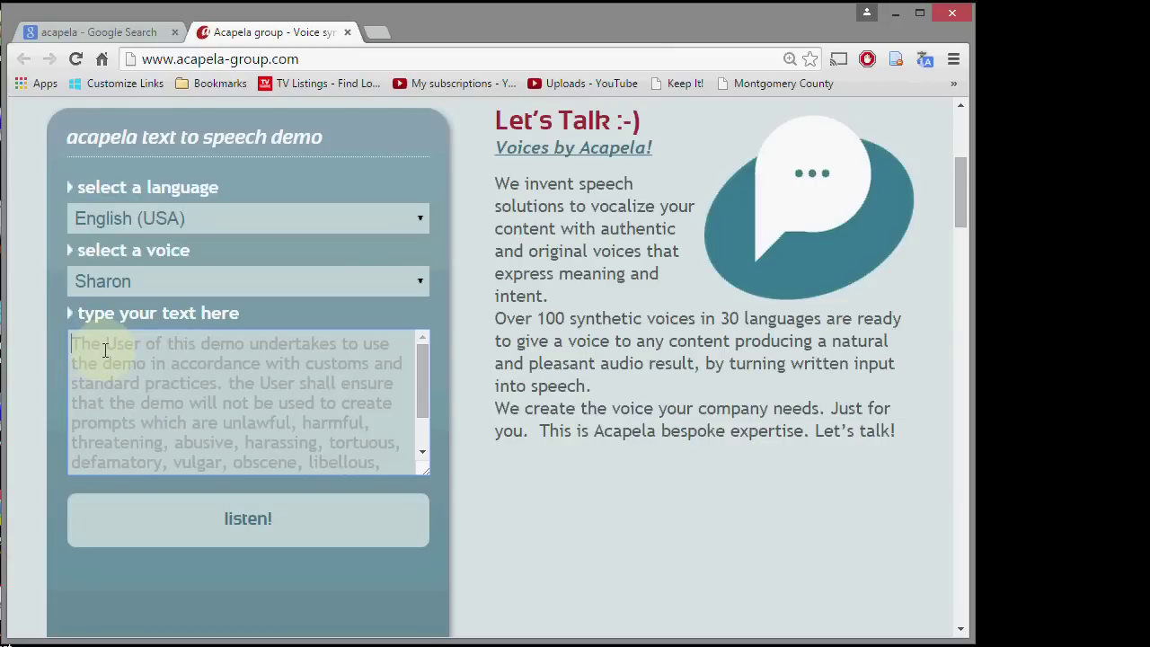
{"action": "type", "text": "Return "}
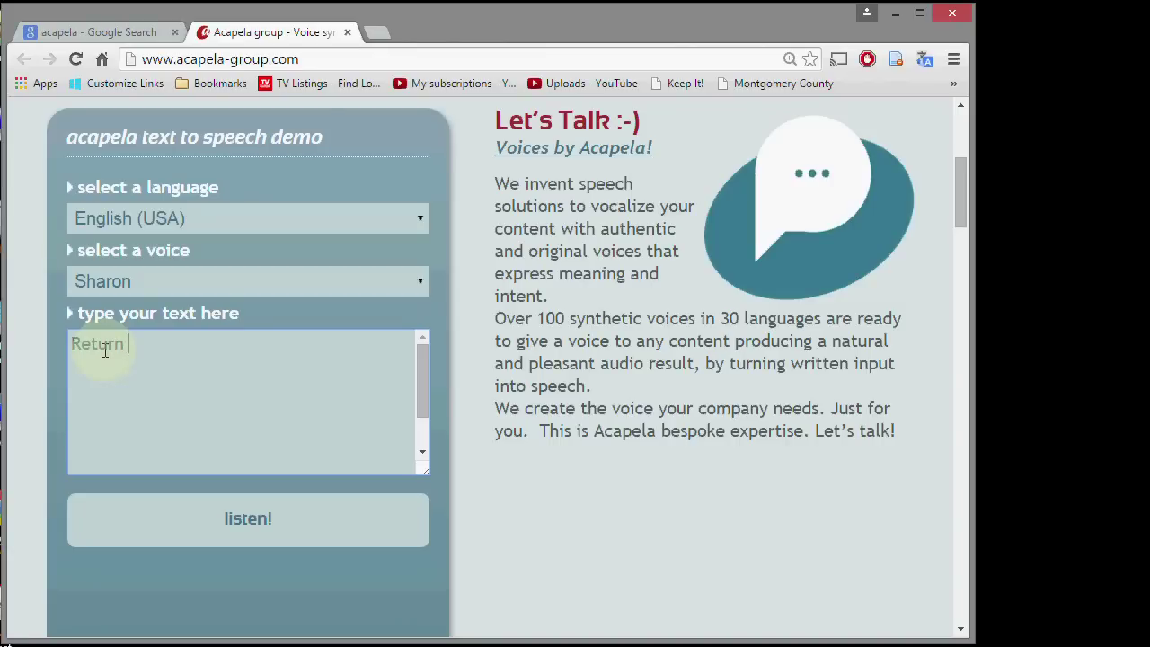
{"action": "type", "text": "To Home"}
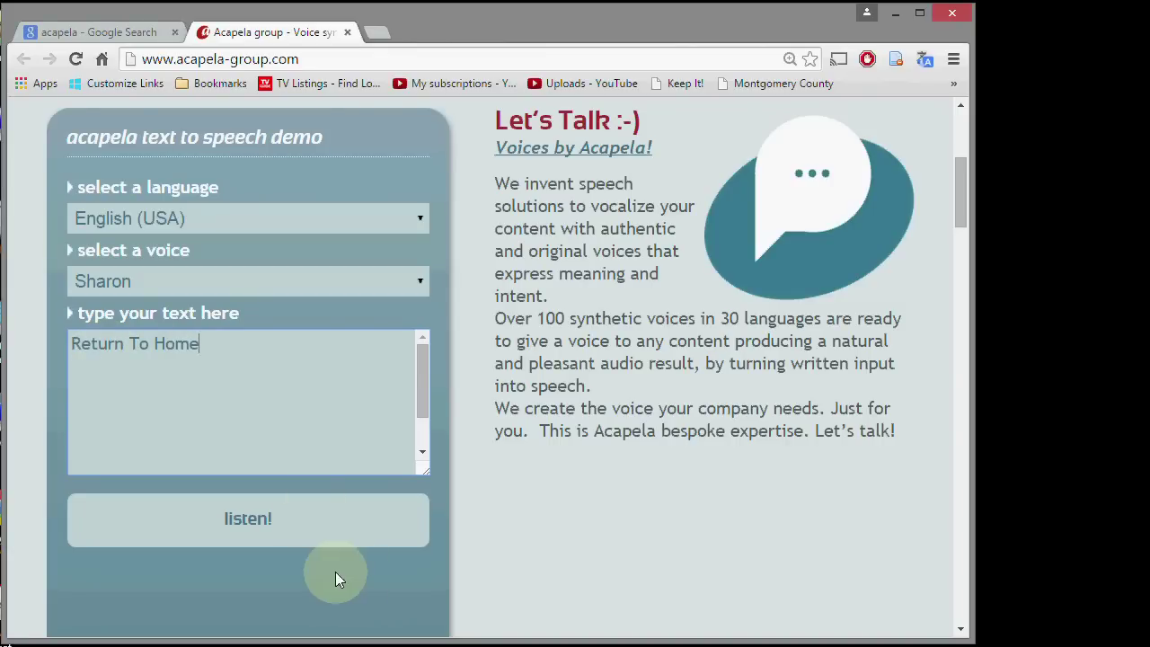
{"action": "left_click", "coordinate": [248, 529]}
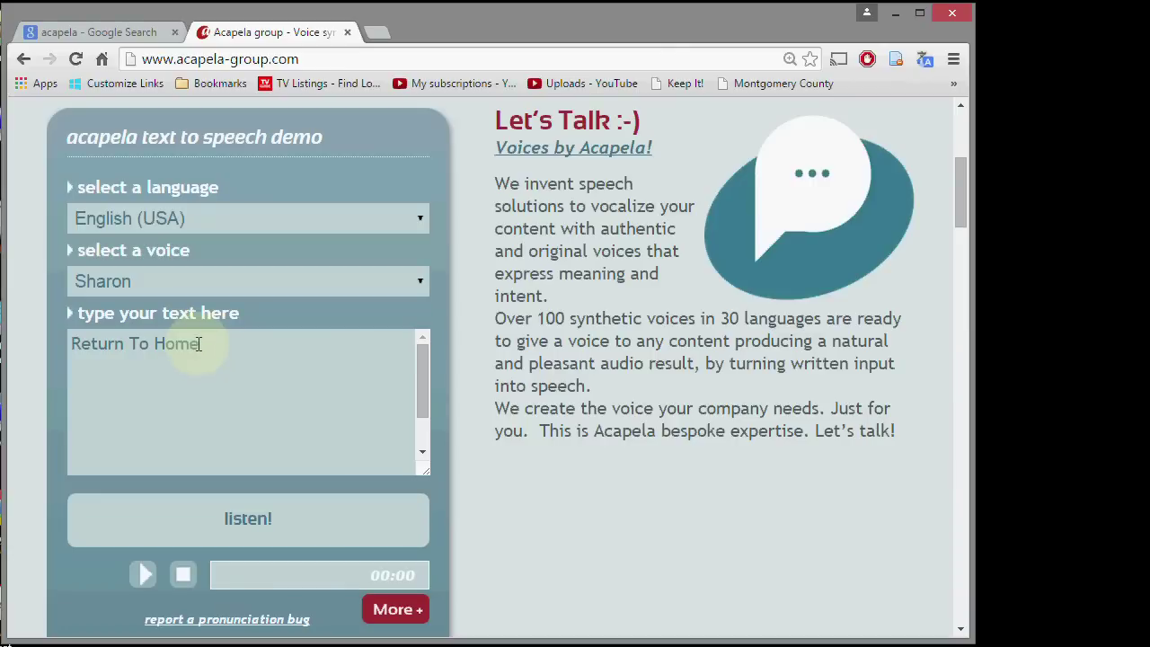
{"action": "left_click", "coordinate": [199, 344]}
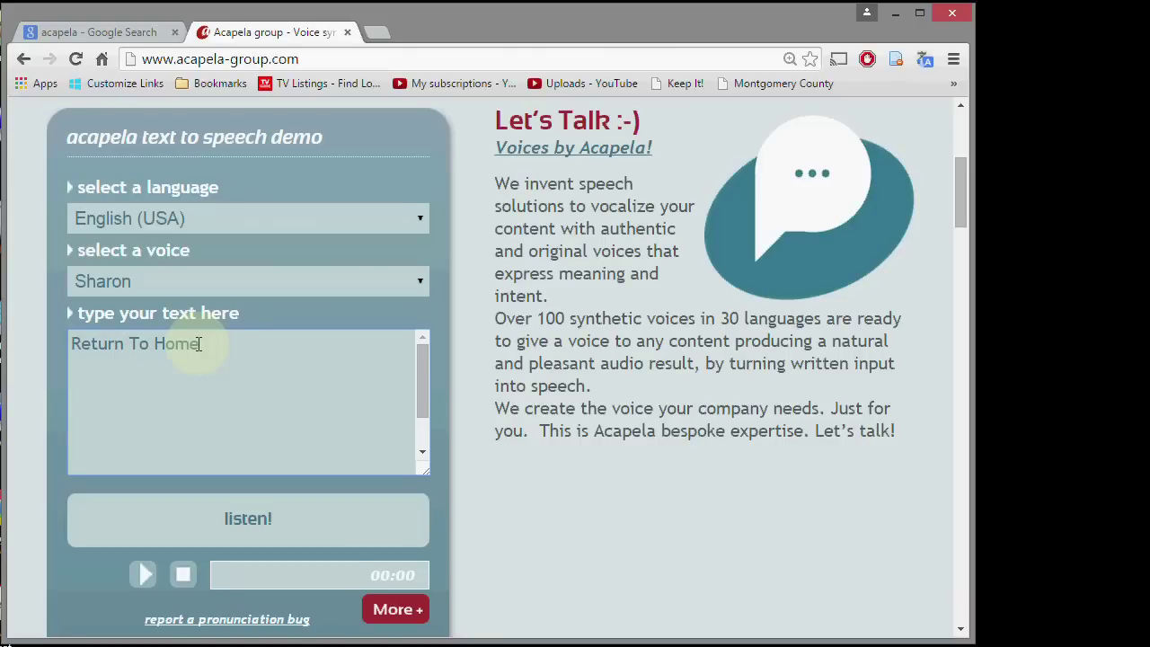
Append '... Stabilize Mode...' to the demo text and play both phrases.
{"action": "type", "text": "..."}
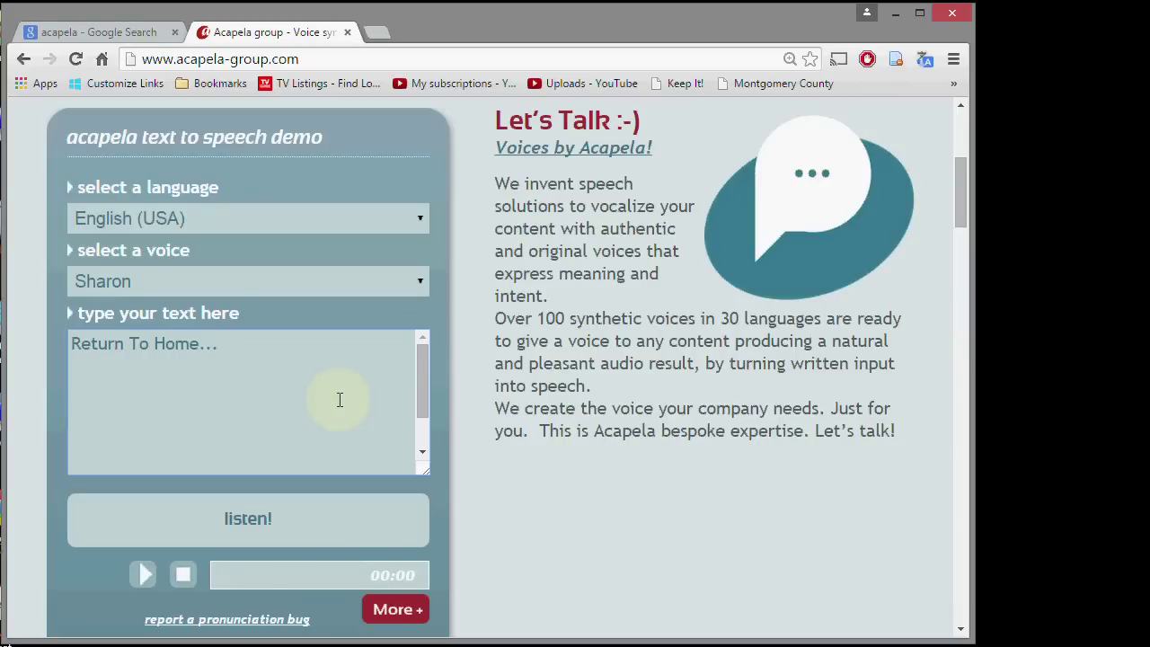
{"action": "type", "text": " Stabilizem"}
{"action": "key", "text": "BackSpace"}
{"action": "type", "text": "Mode"}
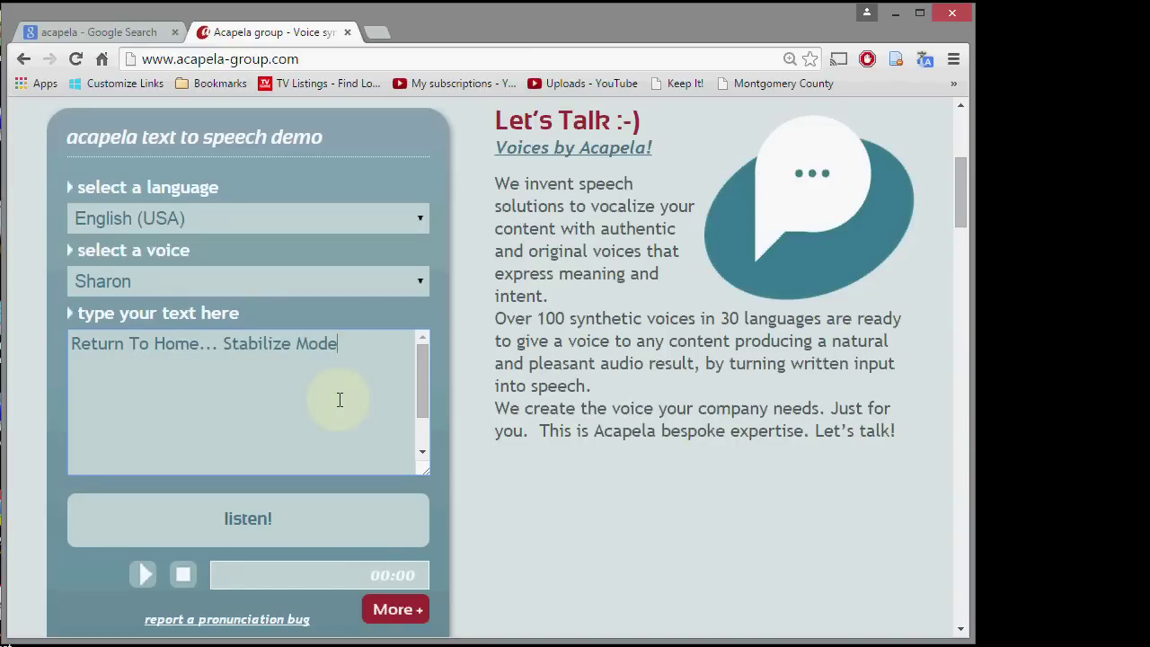
{"action": "type", "text": "..."}
{"action": "left_click", "coordinate": [258, 536]}
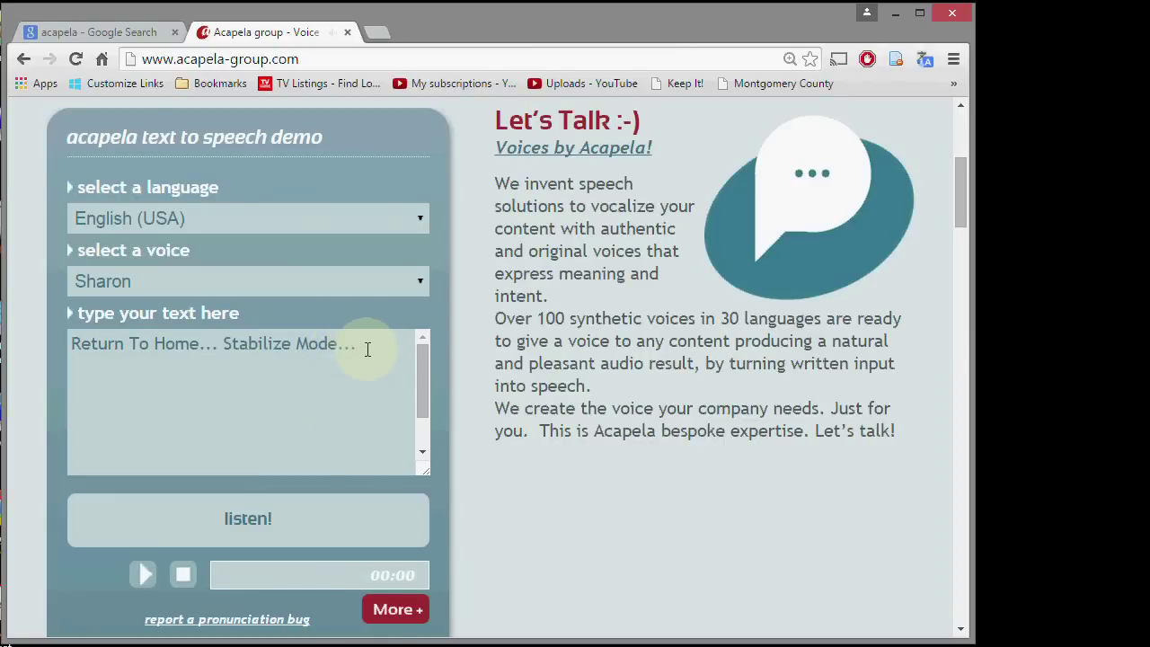
Append ' Manual Mode' to the demo text and play all three phrases.
{"action": "left_click", "coordinate": [367, 350]}
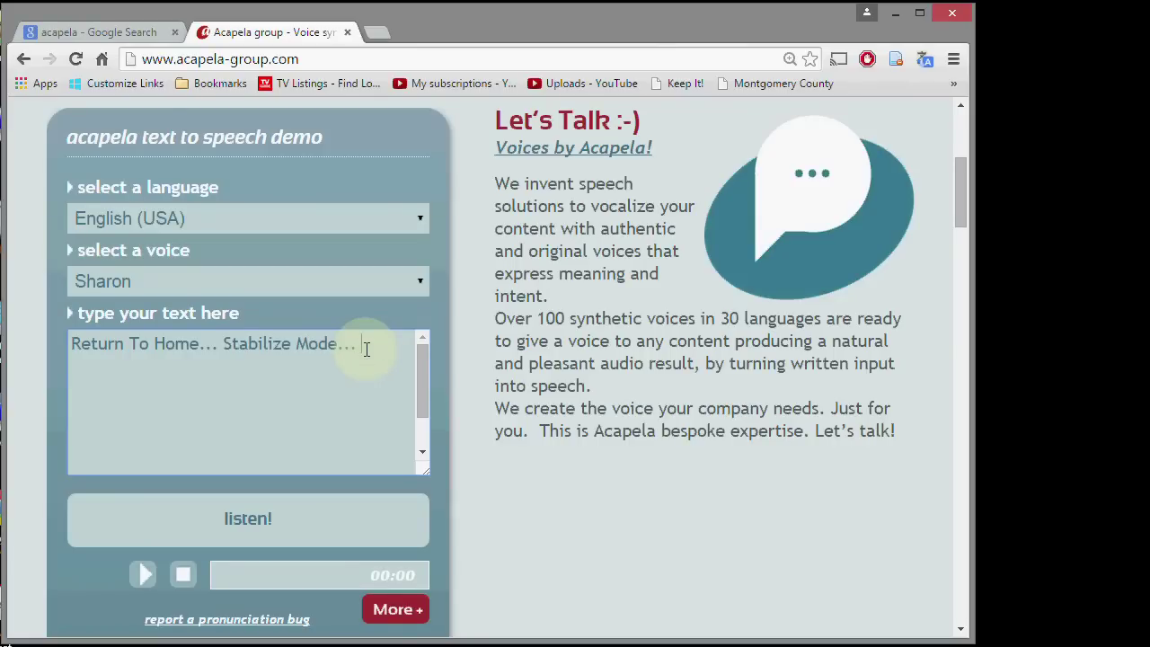
{"action": "type", "text": "Manual Mode"}
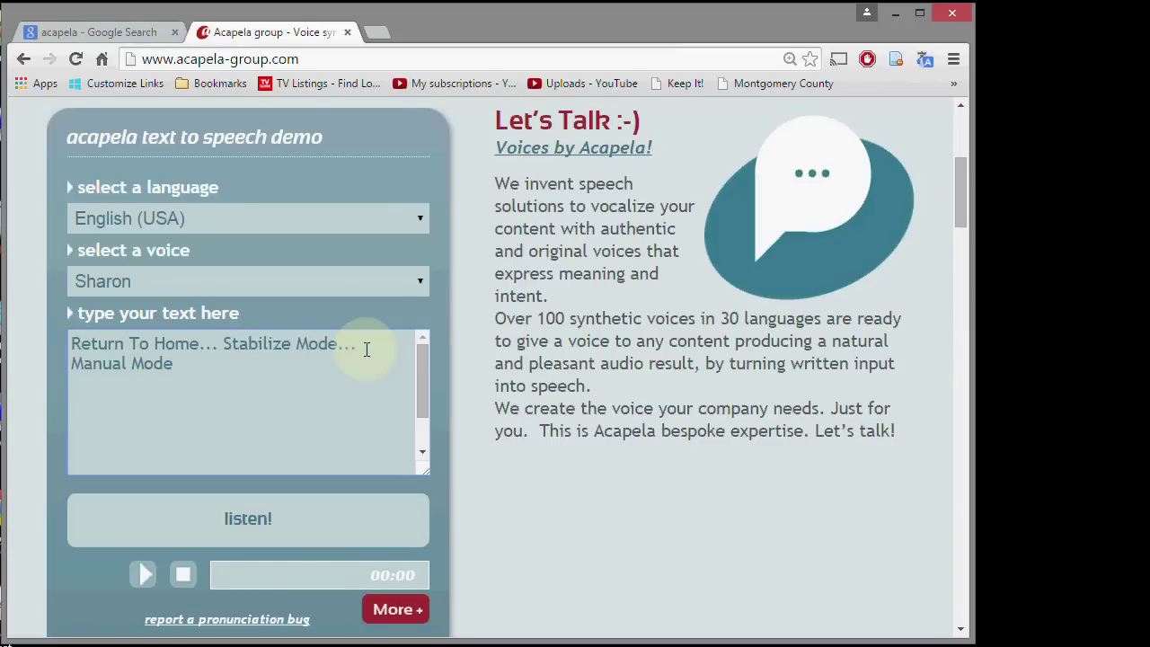
{"action": "type", "text": ".."}
{"action": "key", "text": "BackSpace"}
{"action": "key", "text": "BackSpace"}
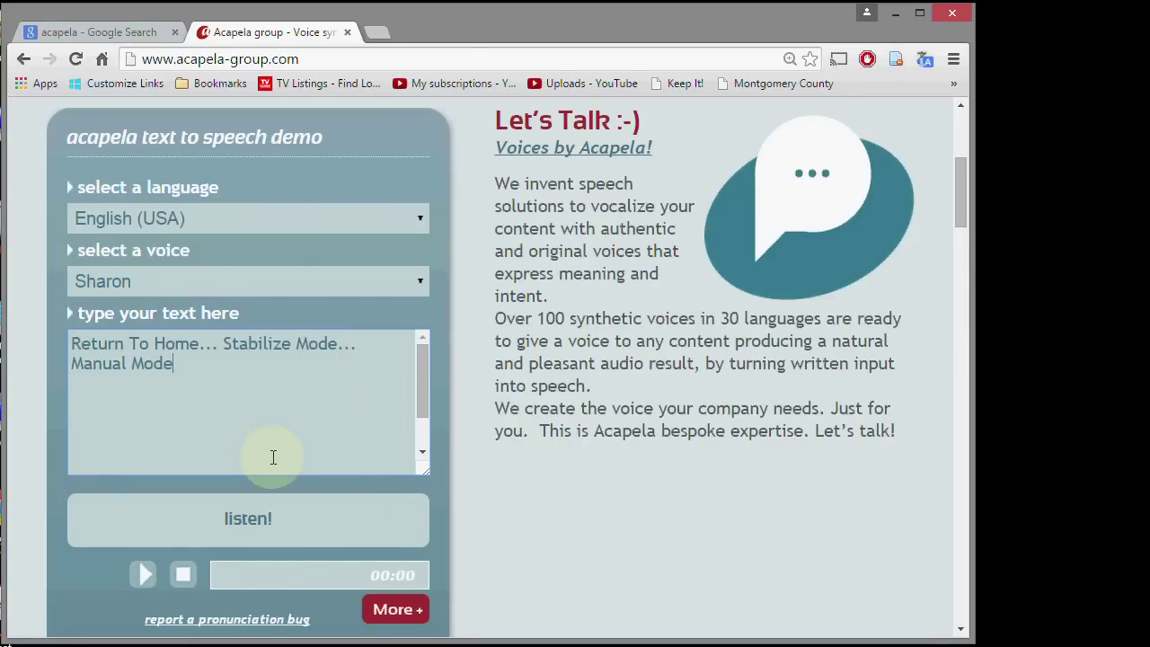
{"action": "left_click", "coordinate": [262, 527]}
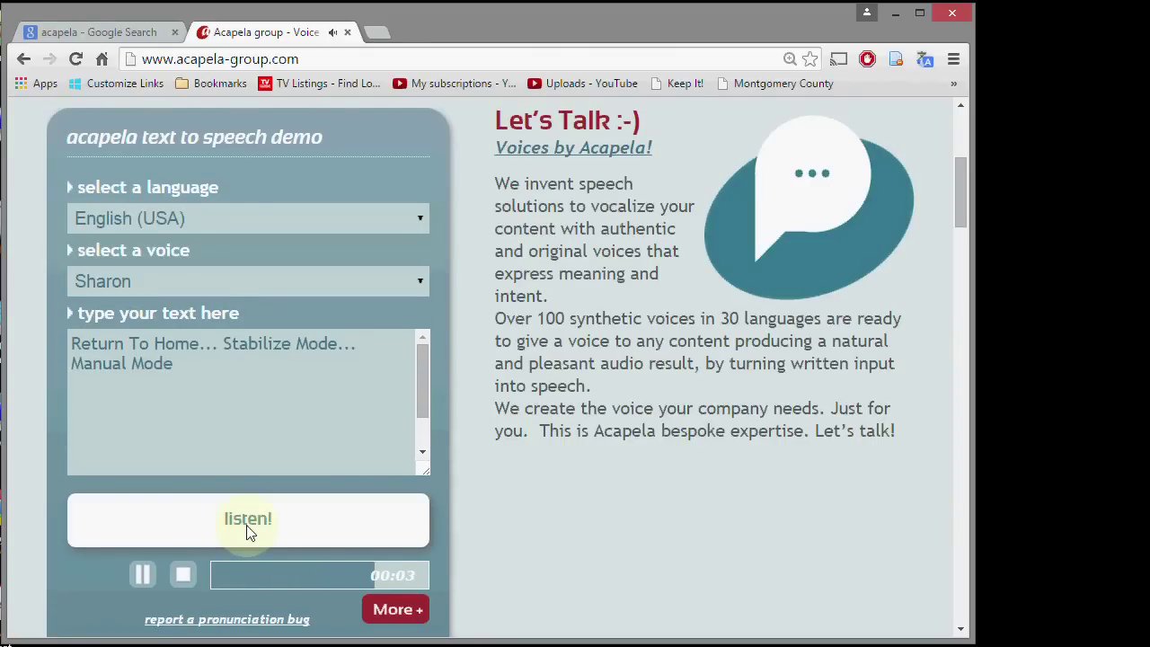
{"action": "scroll", "coordinate": [881, 464], "scroll_direction": "down", "scroll_amount": 1}
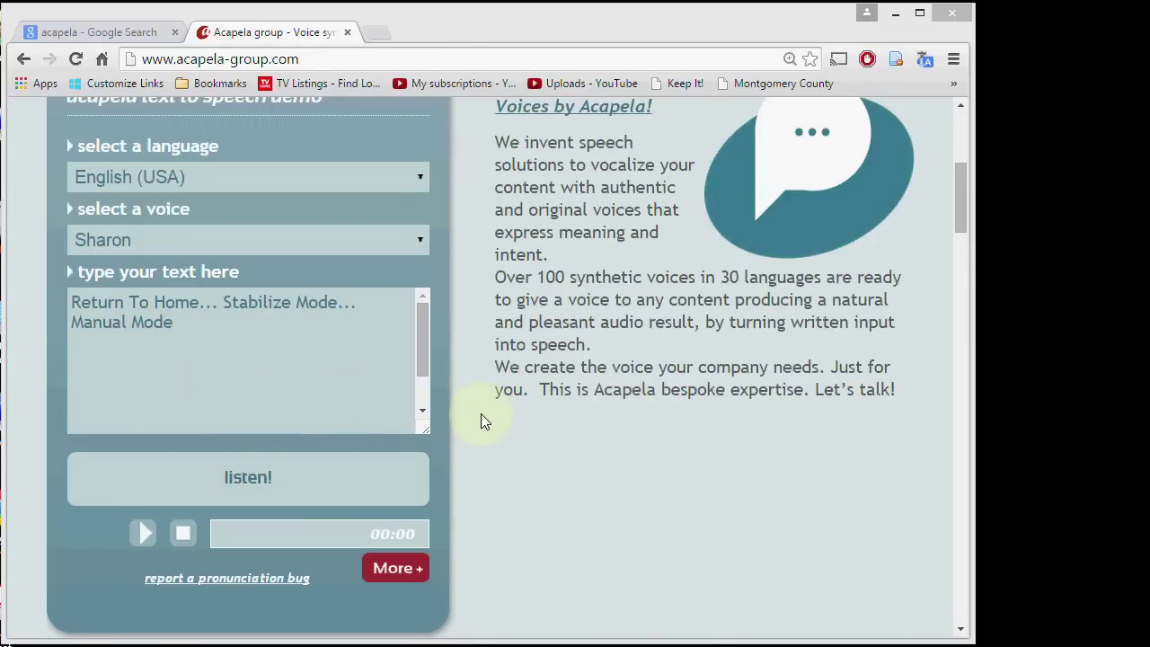
Create a new desktop folder named 'acapela sounds'.
{"action": "right_click", "coordinate": [1032, 262]}
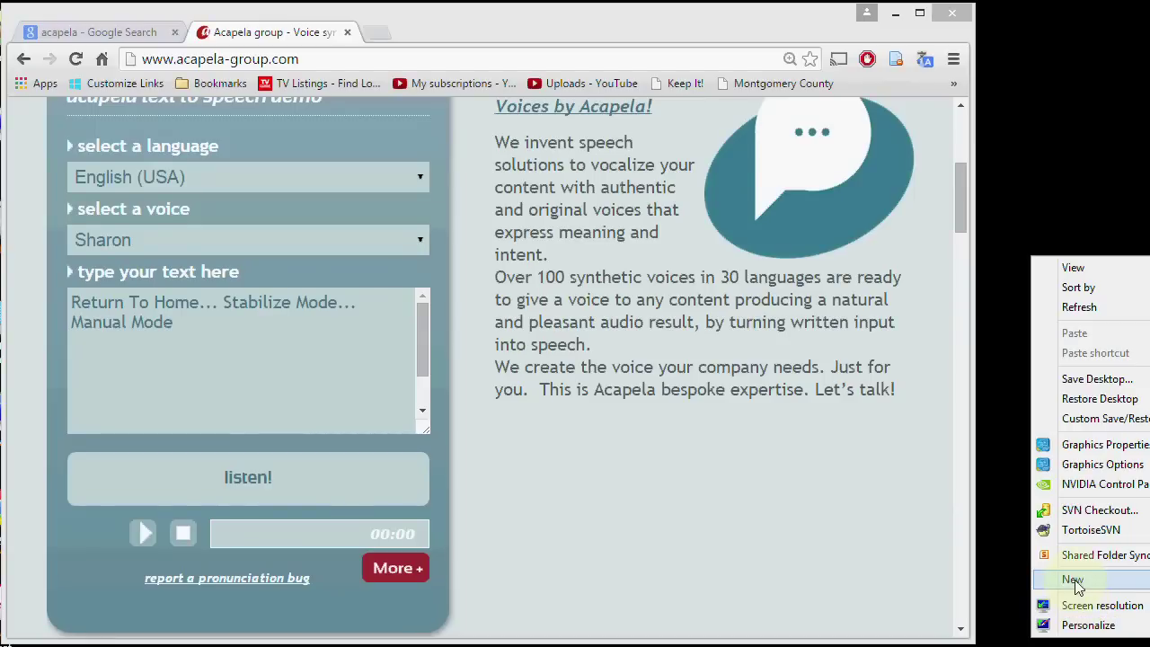
{"action": "mouse_move", "coordinate": [1075, 584]}
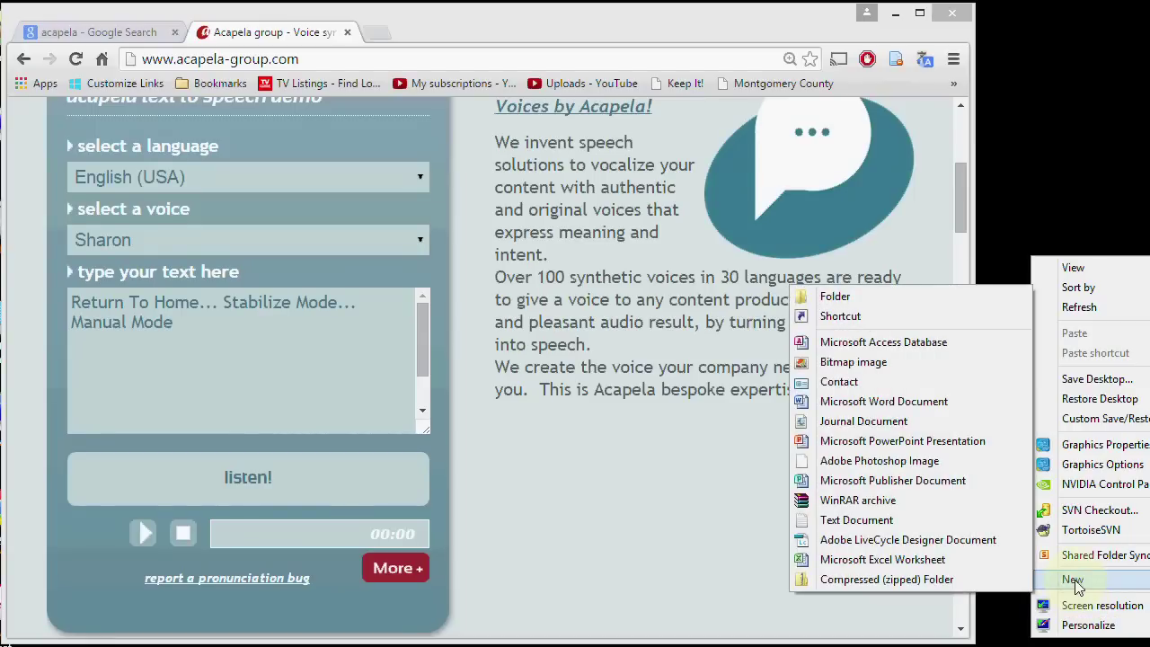
{"action": "left_click", "coordinate": [883, 296]}
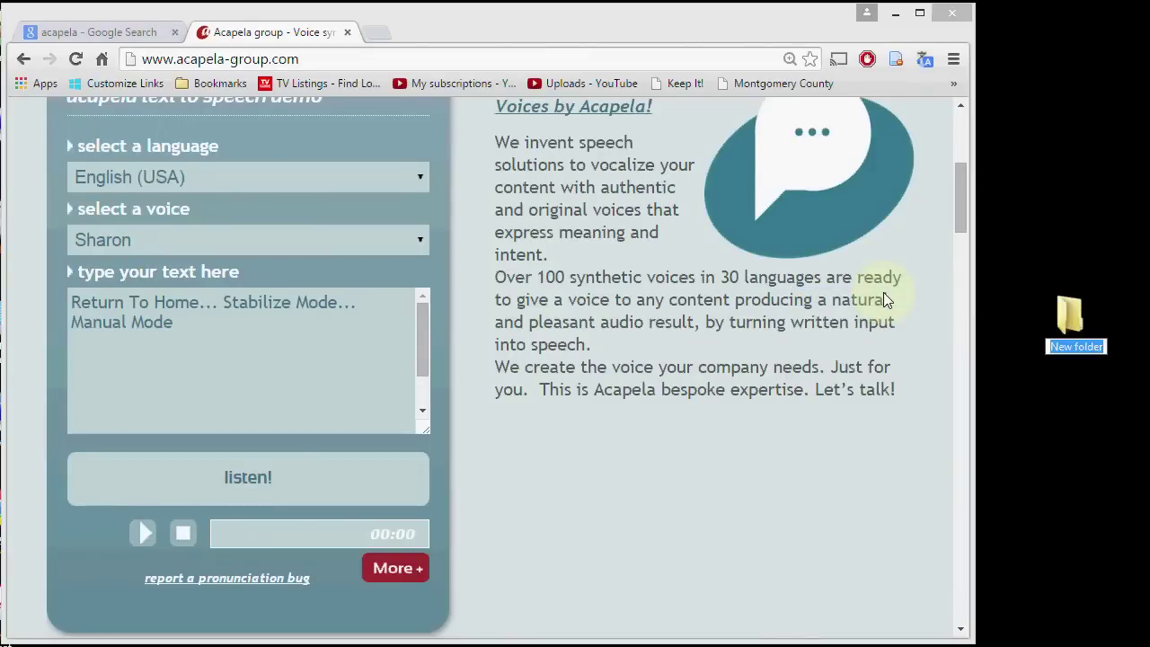
{"action": "type", "text": "aca"}
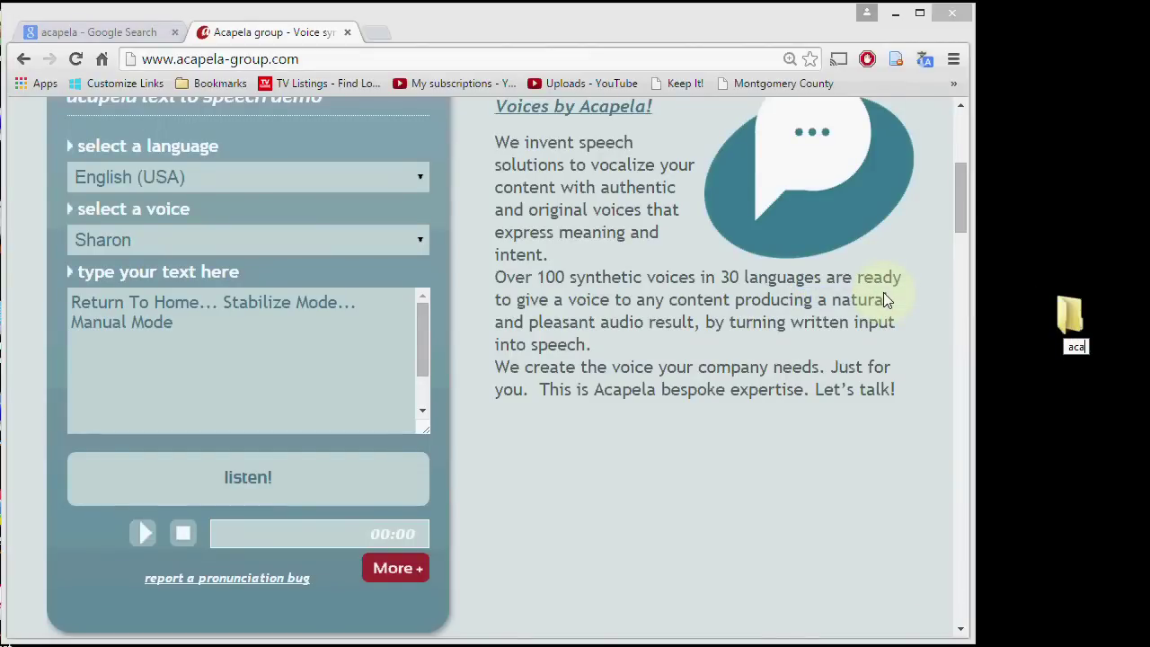
{"action": "type", "text": "pela"}
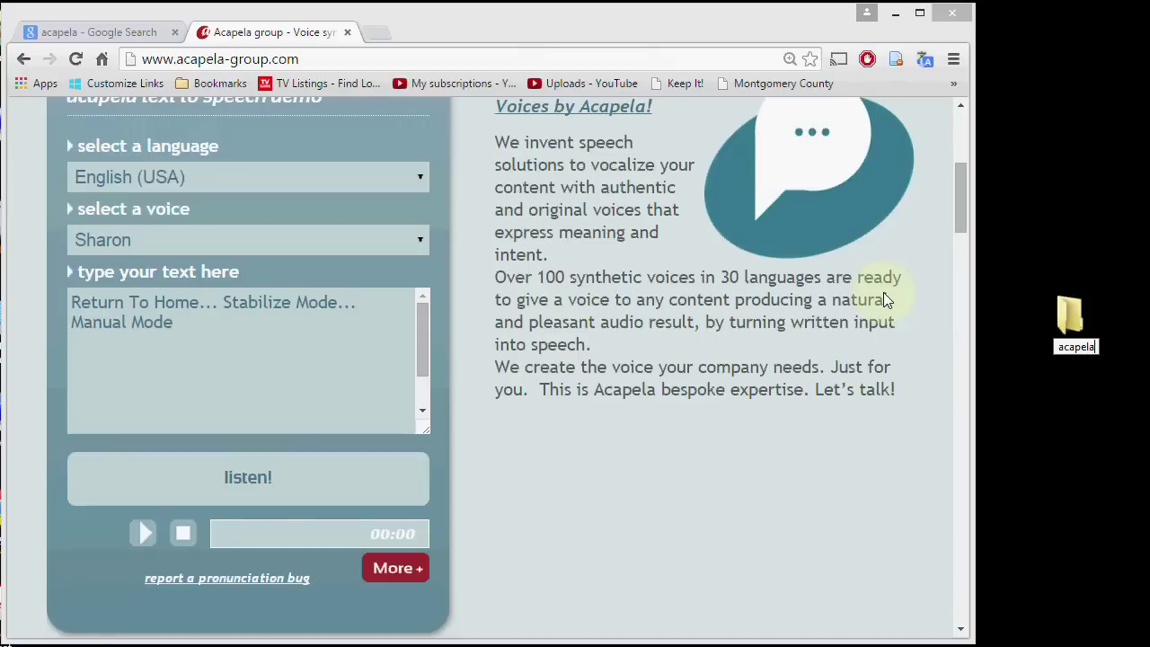
{"action": "type", "text": " sounds"}
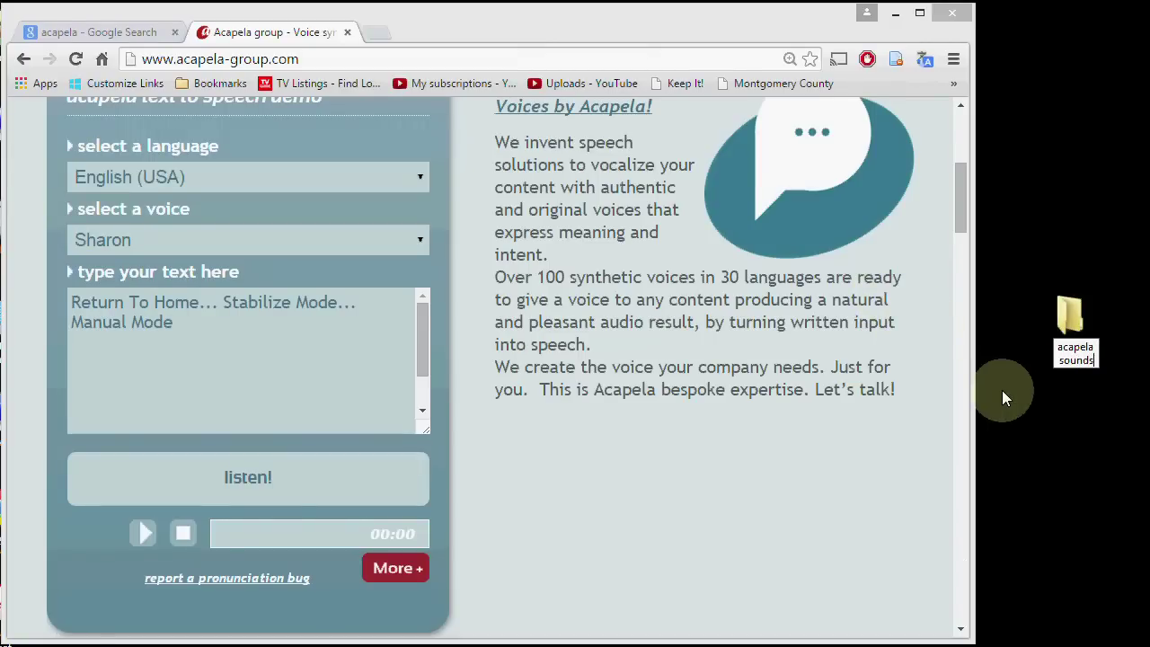
{"action": "key", "text": "Return"}
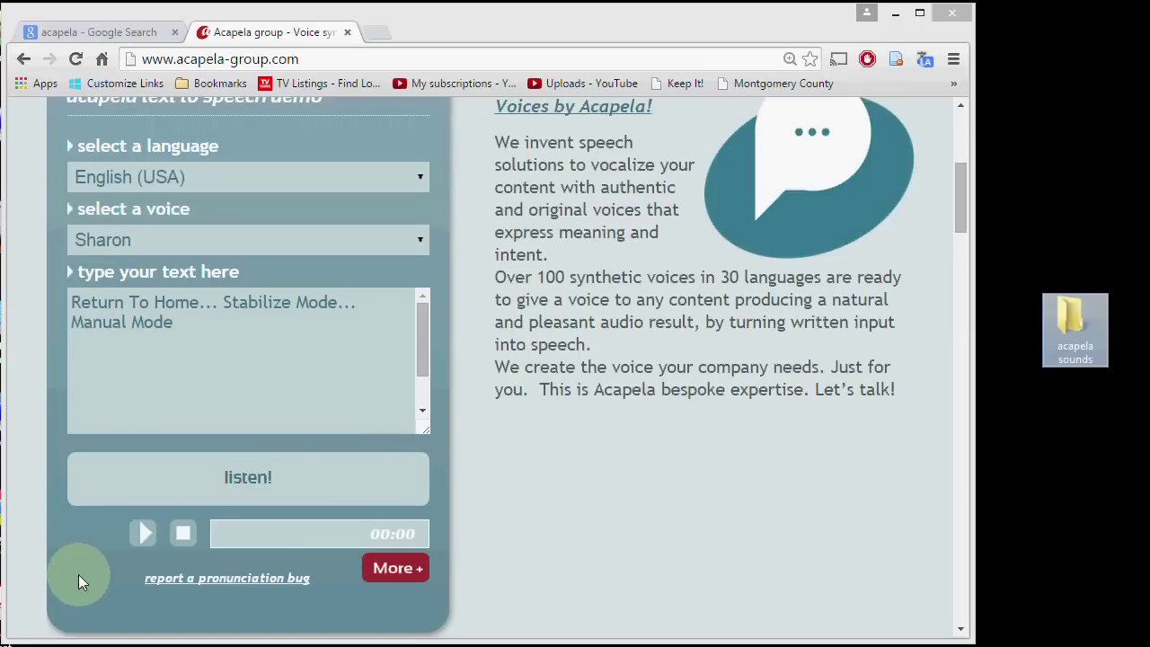
View the demo frame's page source and select the MP3 link on line 16.
{"action": "right_click", "coordinate": [95, 526]}
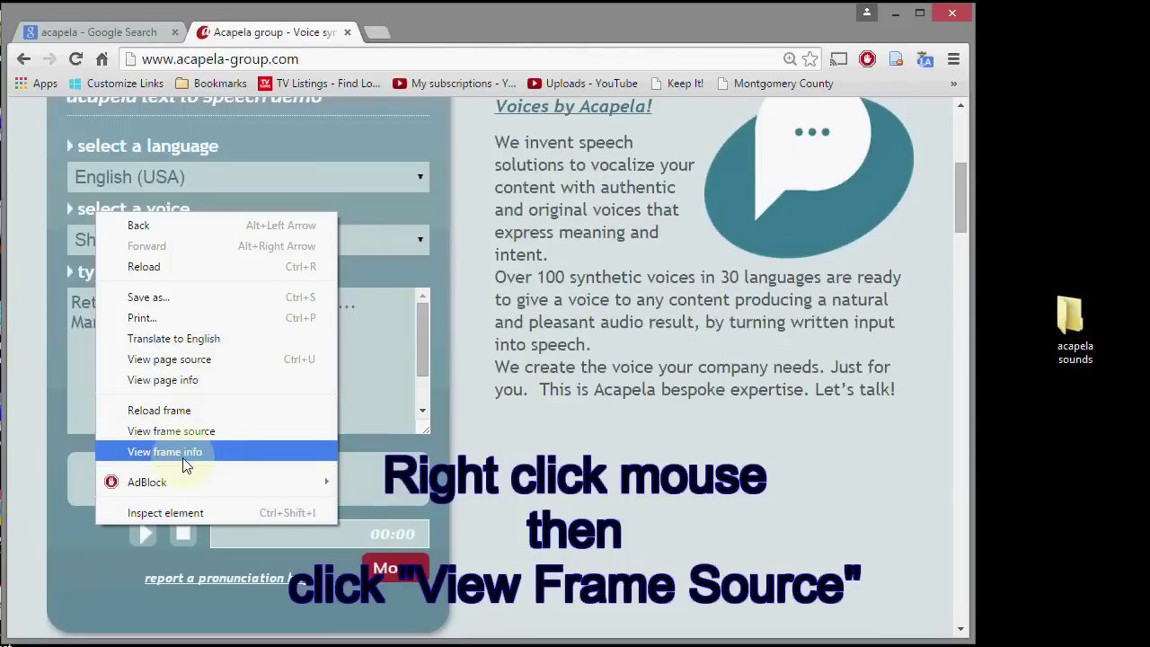
{"action": "left_click", "coordinate": [175, 432]}
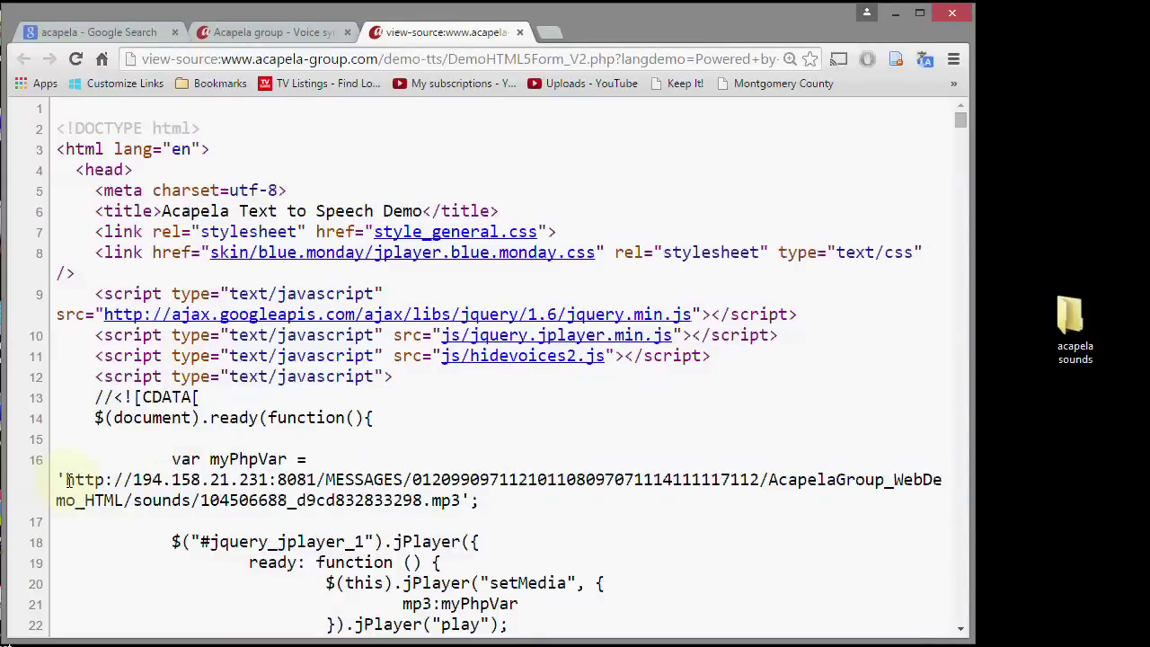
{"action": "left_click_drag", "start_coordinate": [67, 480], "coordinate": [464, 500]}
{"action": "key", "text": "ctrl+c"}
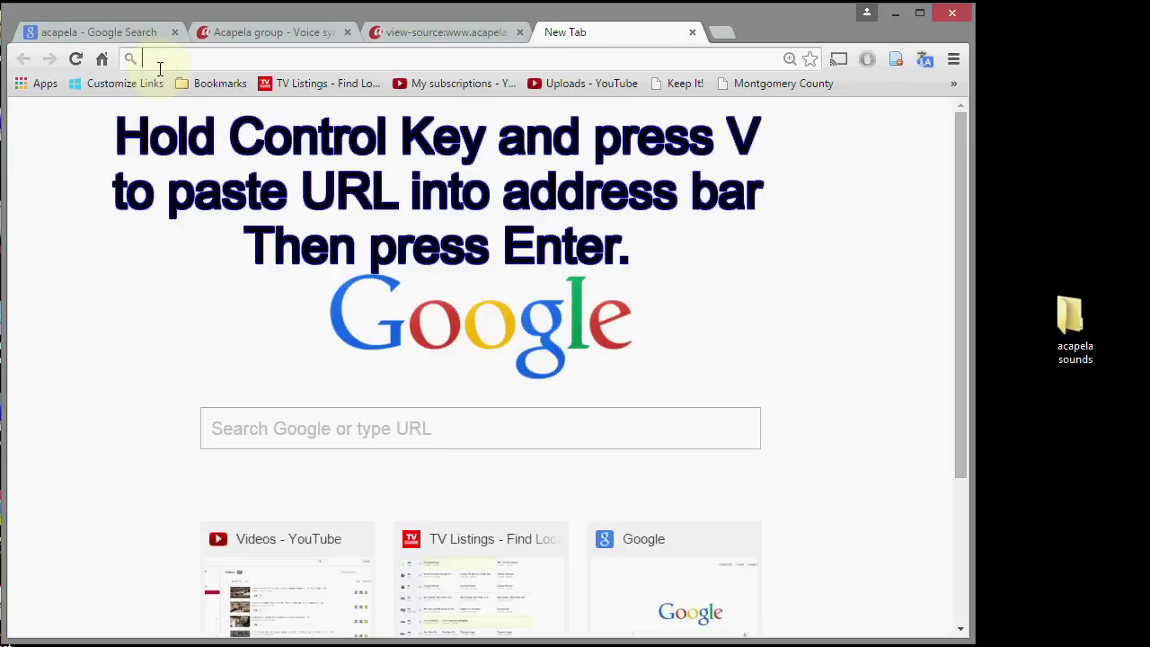
Paste the copied MP3 link into the new tab's address bar and load it.
{"action": "key", "text": "ctrl+v"}
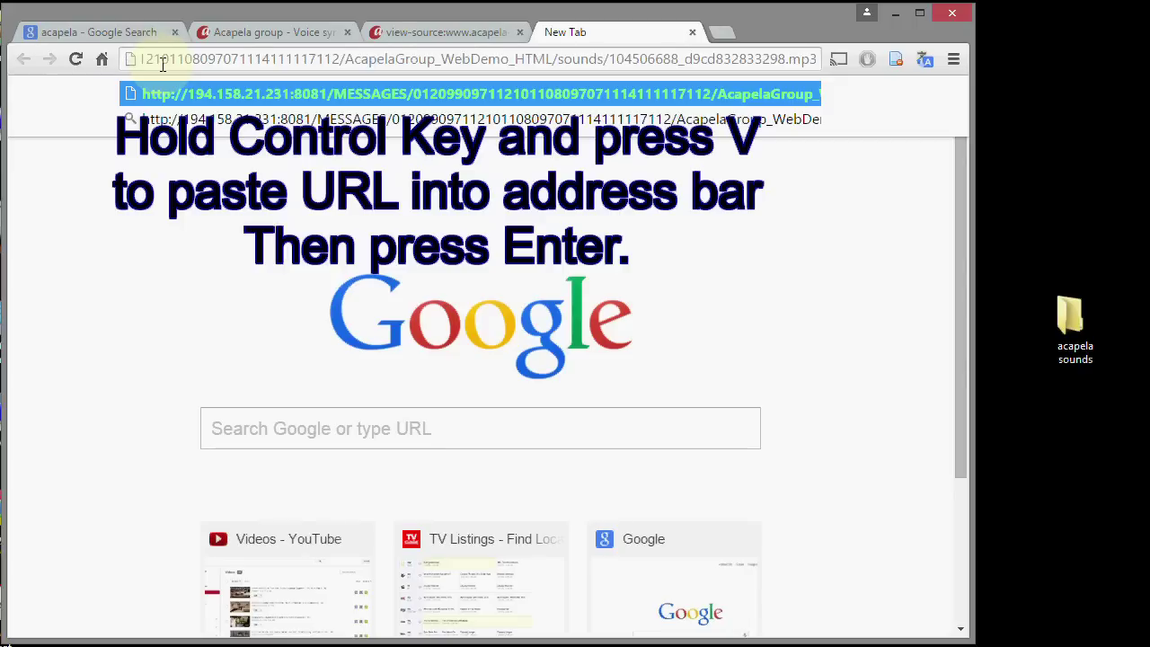
{"action": "key", "text": "Return"}
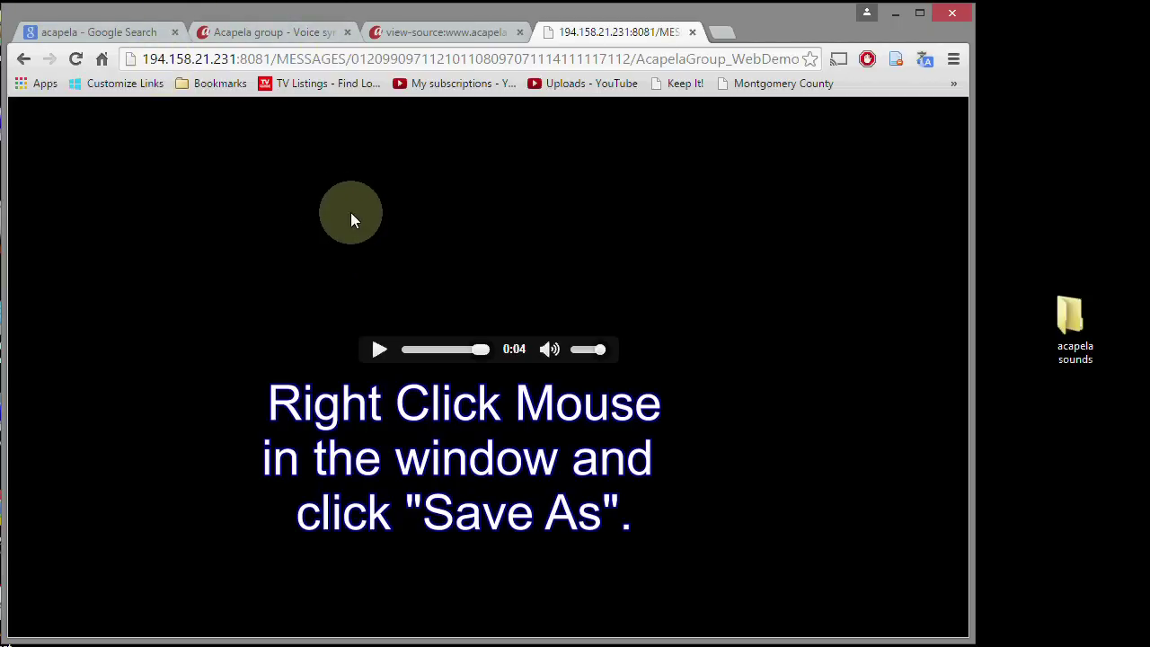
Save the audio clip to disk as 'Taranis Voices.mp3'.
{"action": "right_click", "coordinate": [346, 247]}
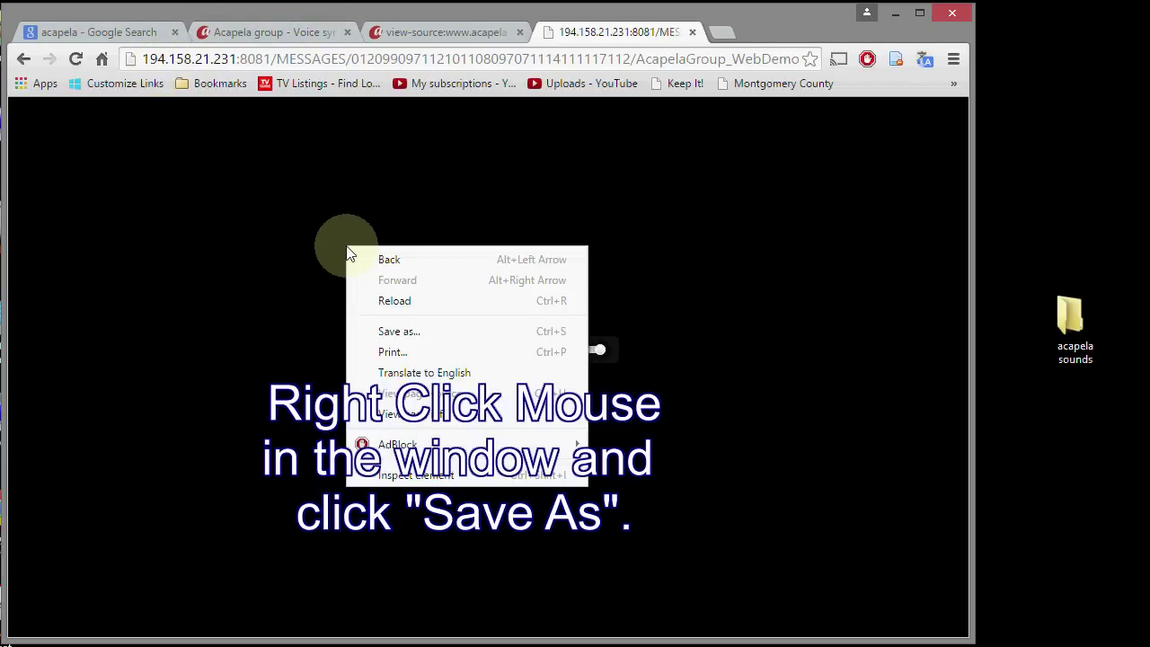
{"action": "left_click", "coordinate": [410, 332]}
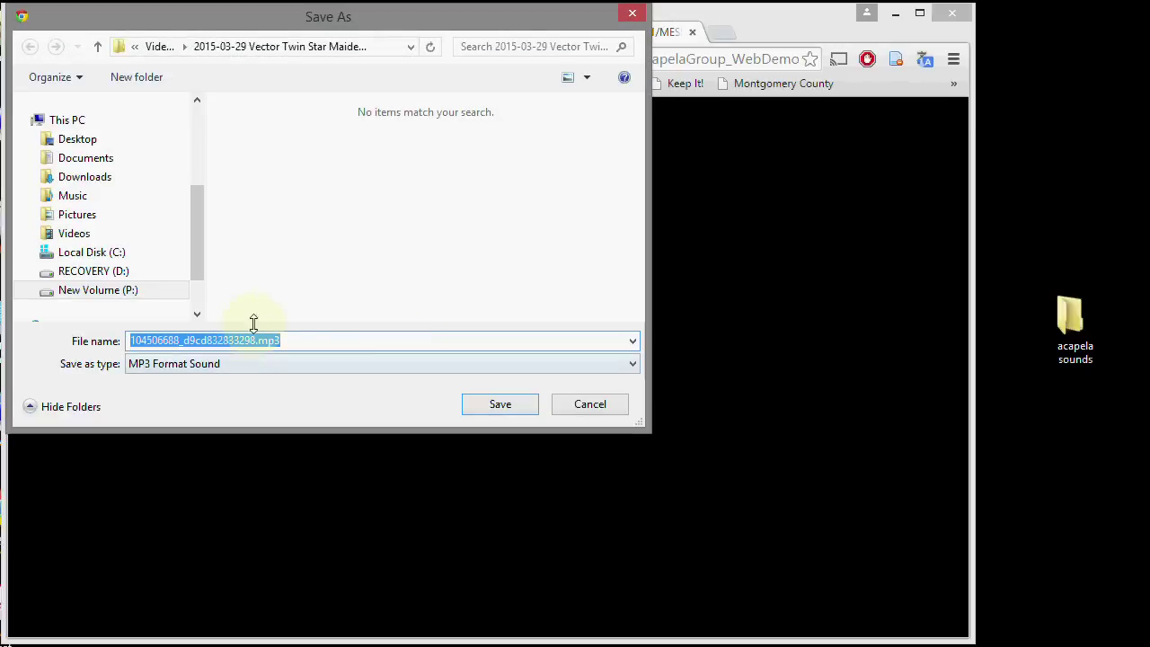
{"action": "left_click_drag", "start_coordinate": [255, 339], "coordinate": [71, 341]}
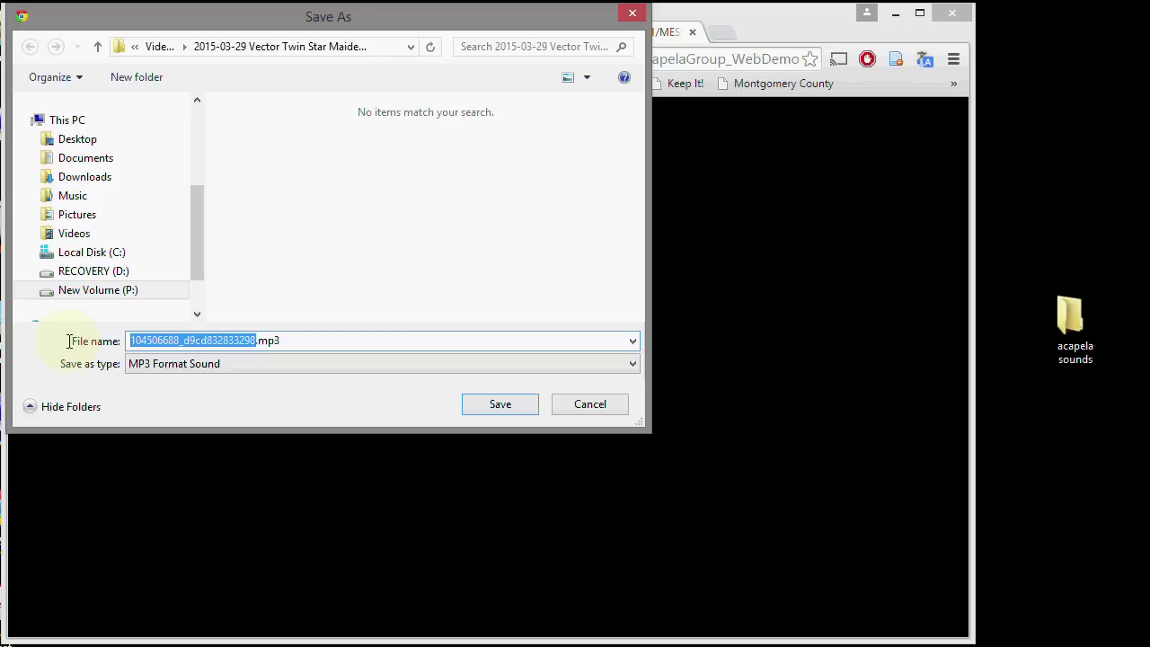
{"action": "type", "text": "Taran"}
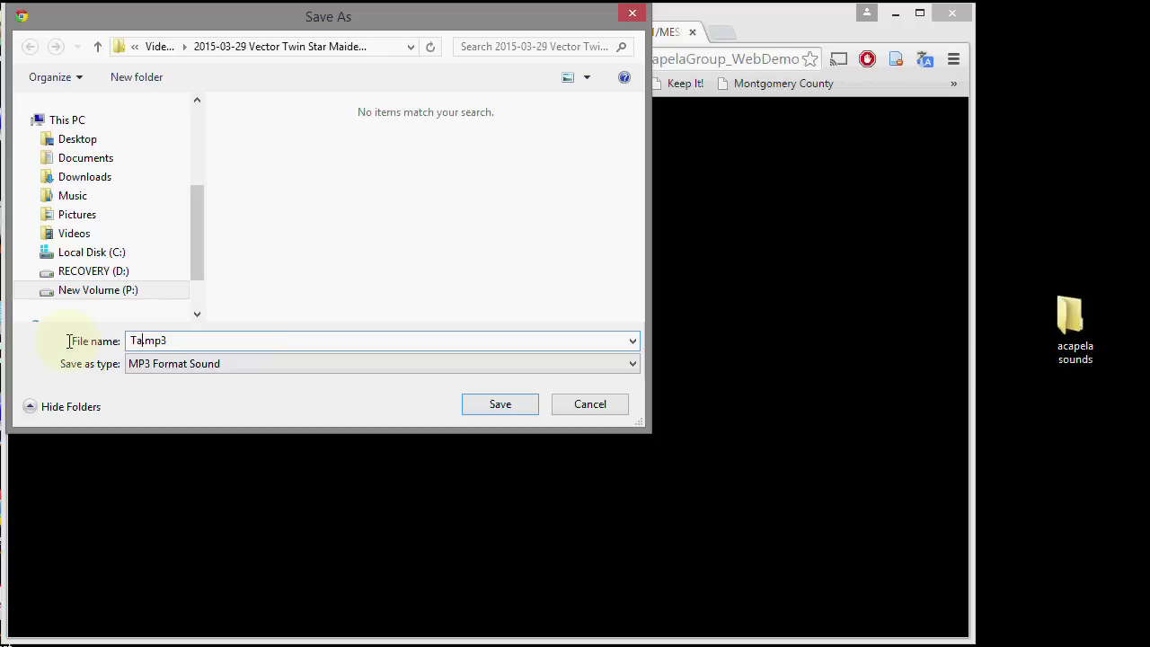
{"action": "type", "text": "is Voices"}
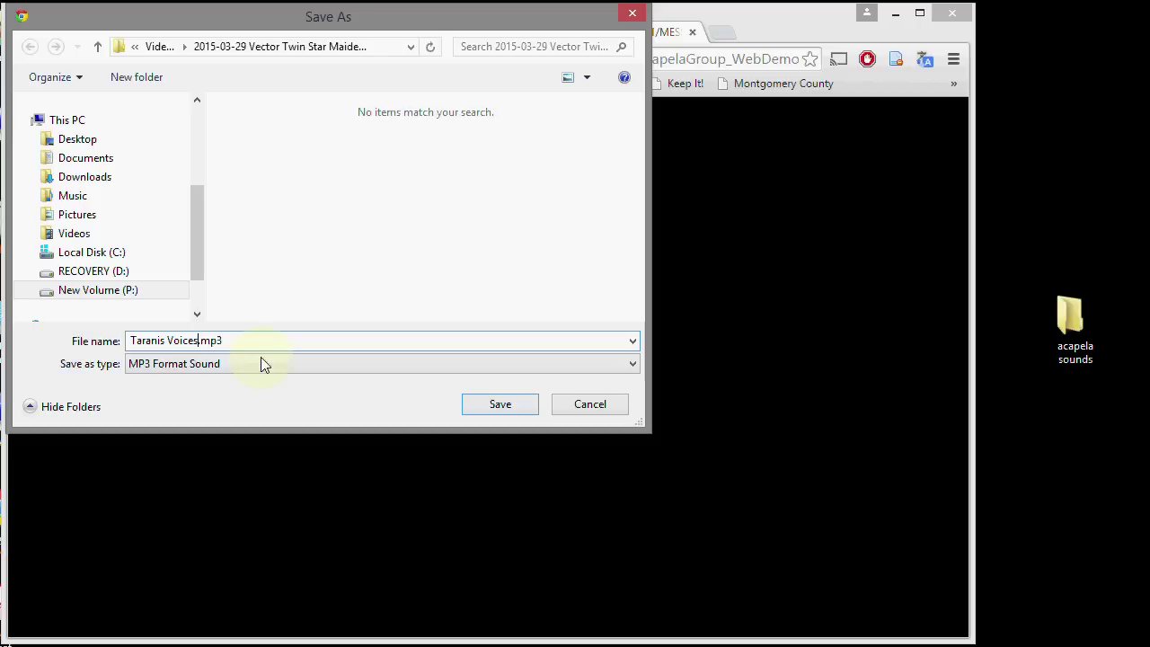
{"action": "left_click", "coordinate": [497, 418]}
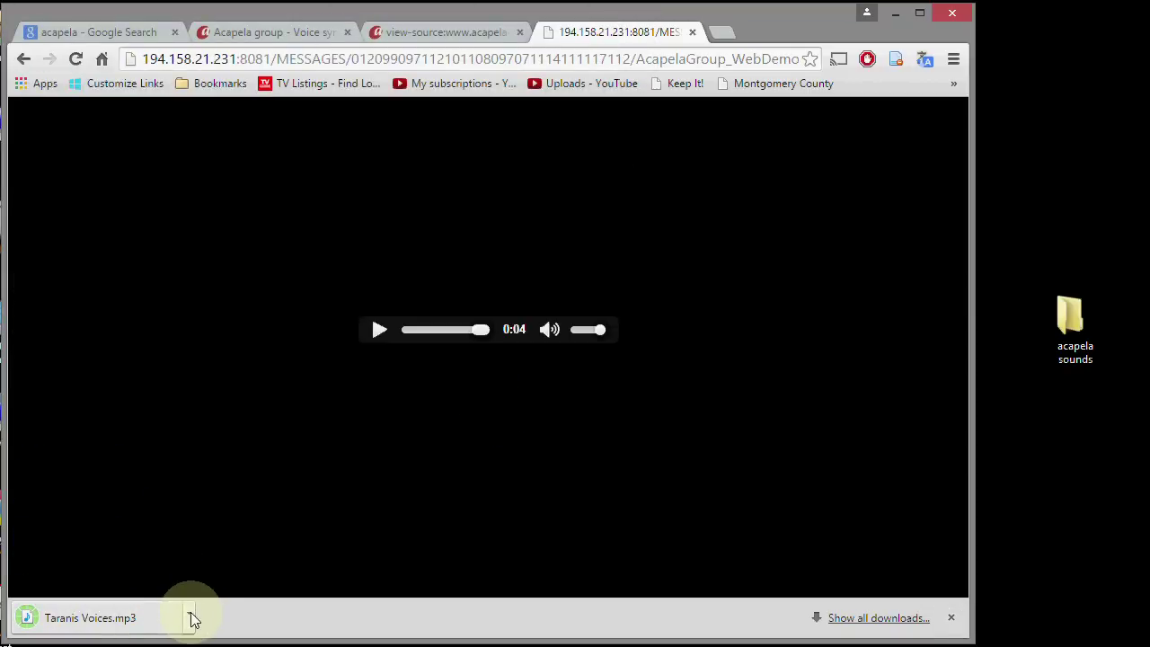
{"action": "left_click", "coordinate": [189, 615]}
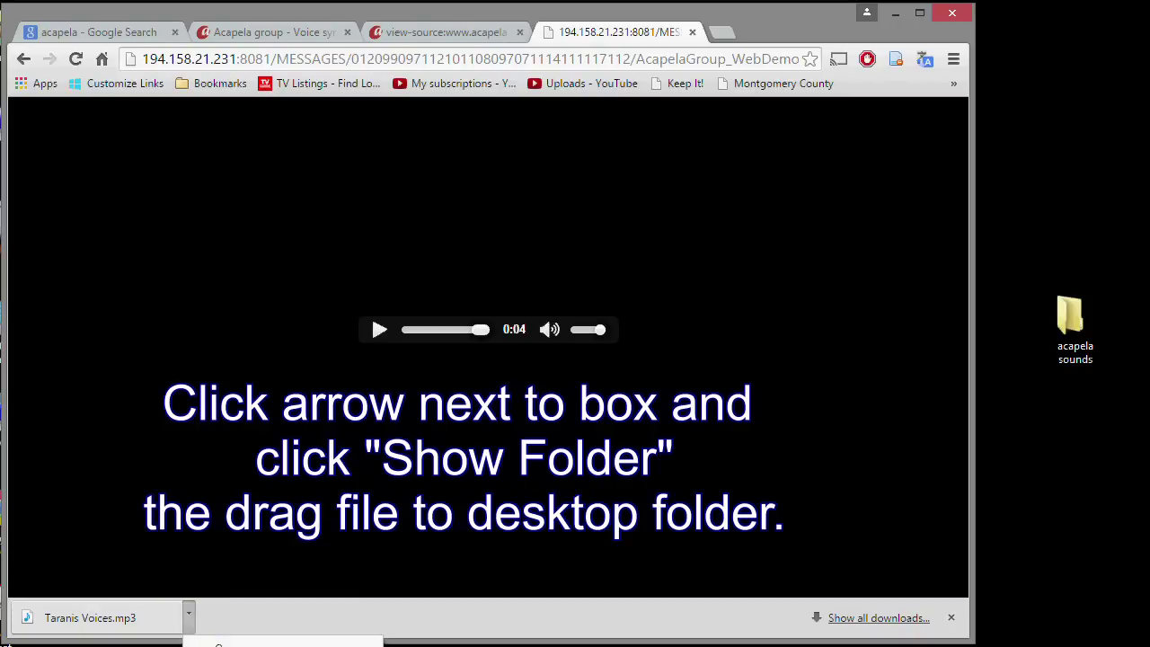
Move Taranis Voices.mp3 from its download folder into the desktop 'acapela sounds' folder.
{"action": "left_click", "coordinate": [219, 642]}
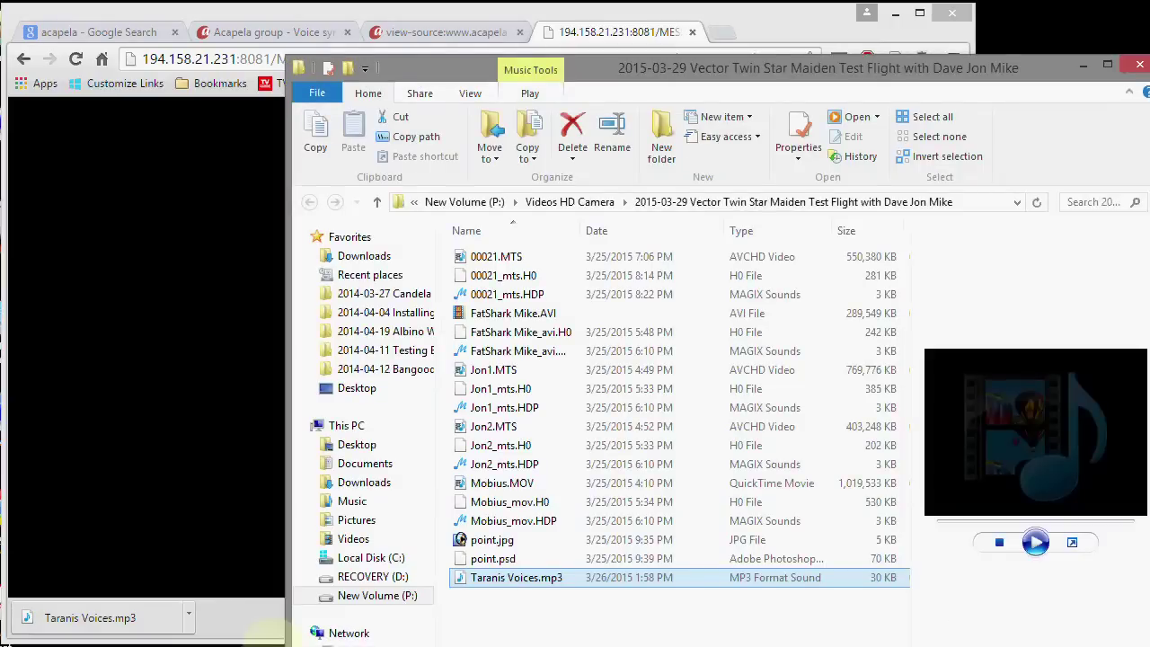
{"action": "left_click_drag", "start_coordinate": [900, 67], "coordinate": [652, 52]}
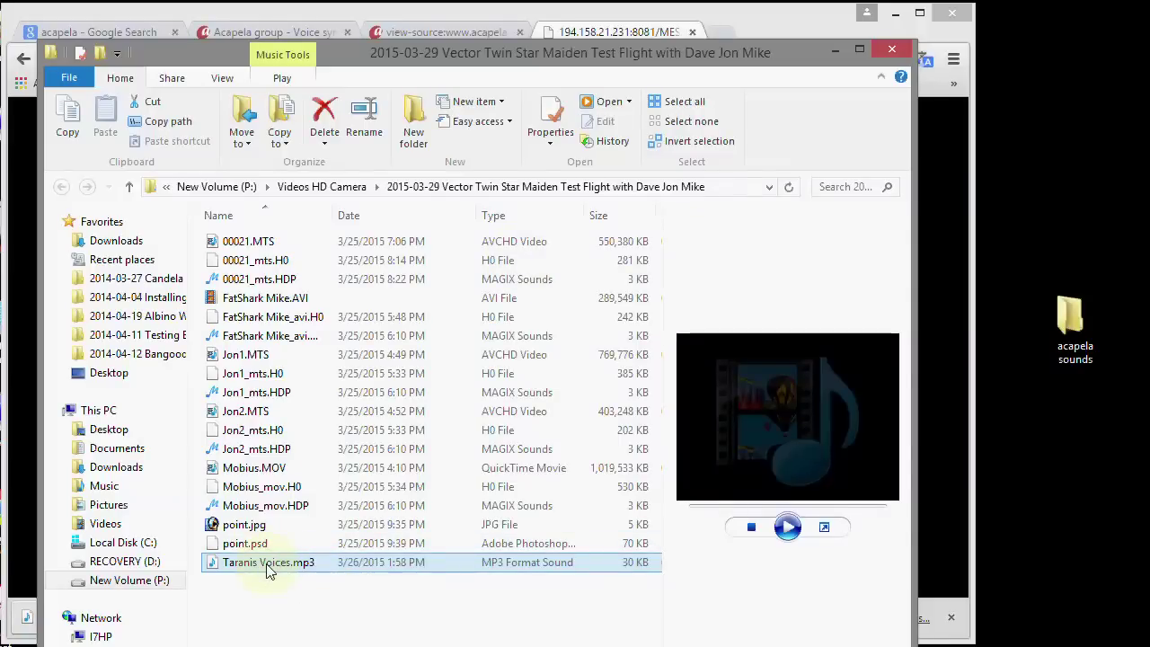
{"action": "left_click_drag", "start_coordinate": [268, 568], "coordinate": [1071, 313]}
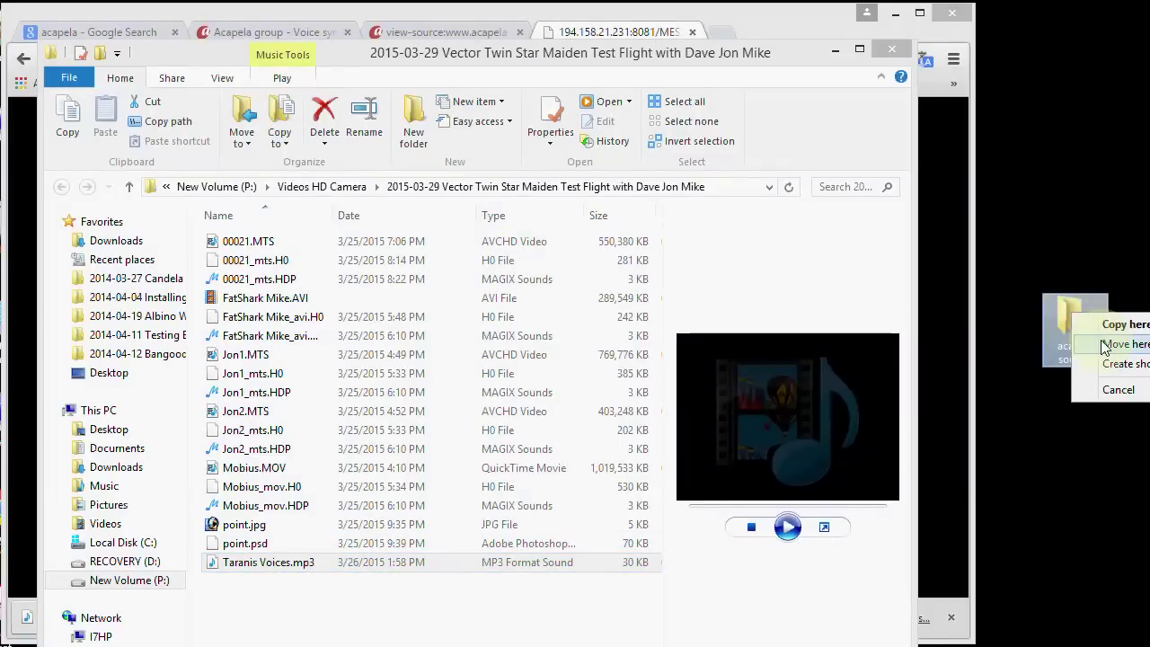
{"action": "left_click", "coordinate": [1104, 345]}
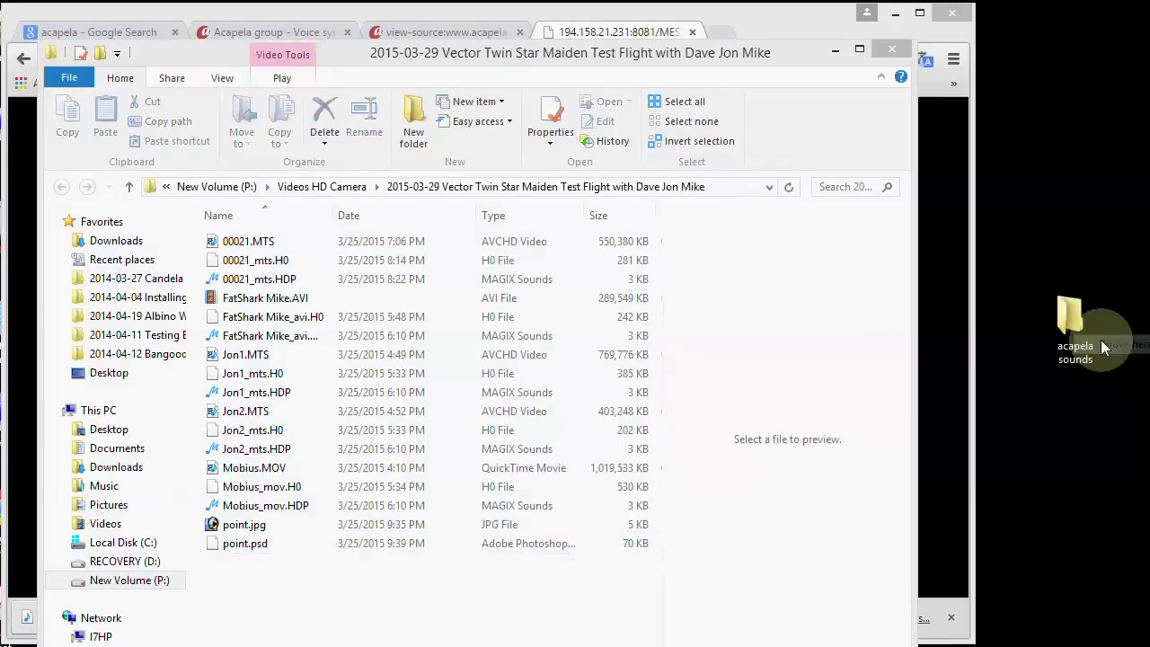
{"action": "left_click", "coordinate": [890, 52]}
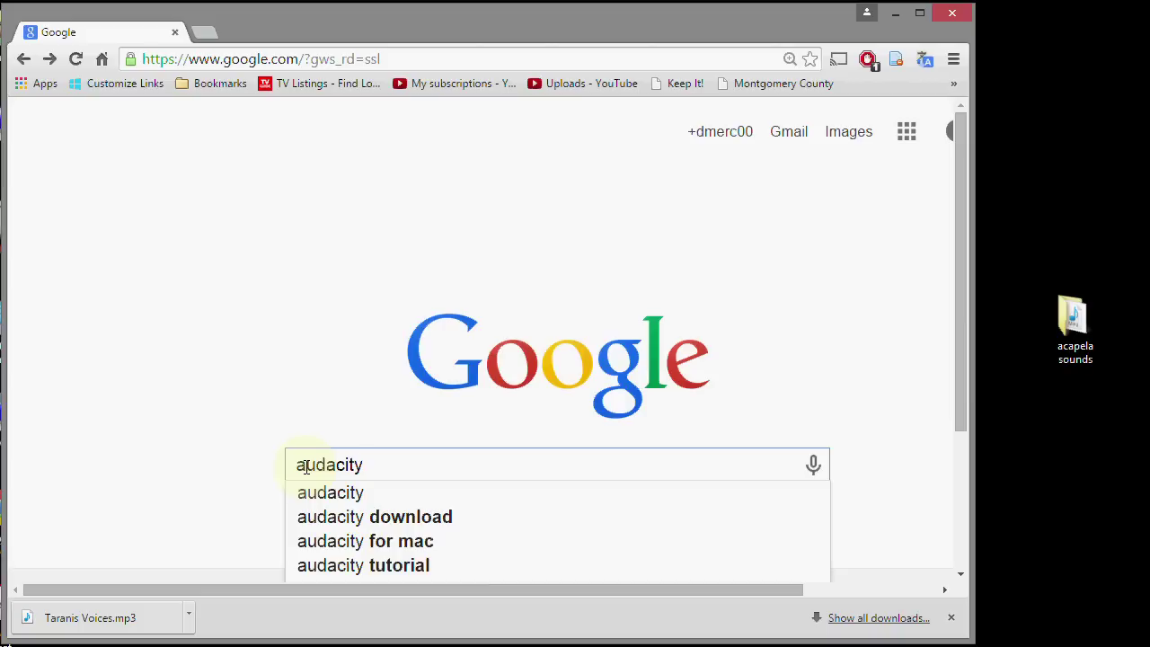
Search for 'audacity', open the Audacity site, and start the Audacity 2.0.6 installer download.
{"action": "key", "text": "Return"}
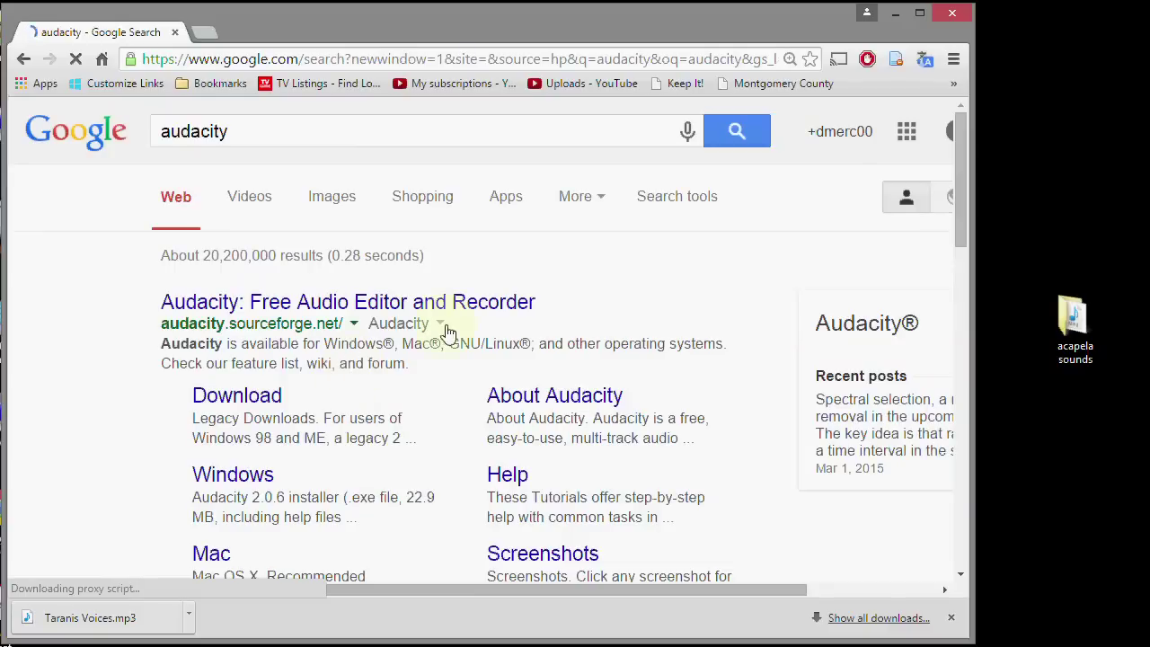
{"action": "left_click_drag", "start_coordinate": [957, 175], "coordinate": [878, 206]}
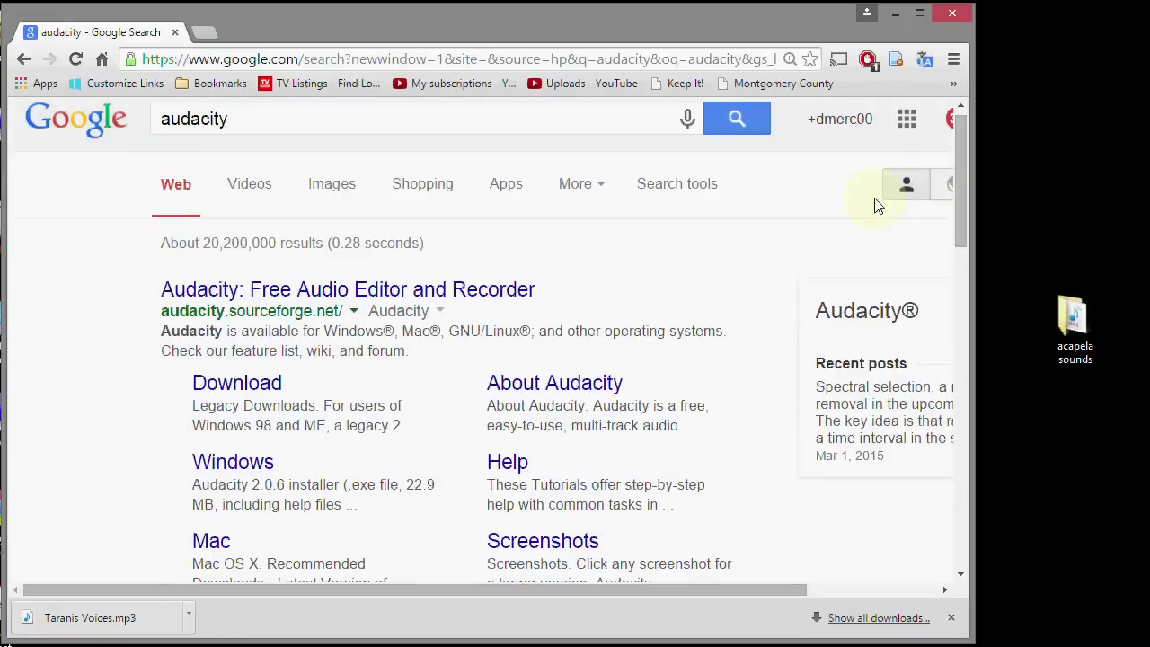
{"action": "left_click", "coordinate": [295, 293]}
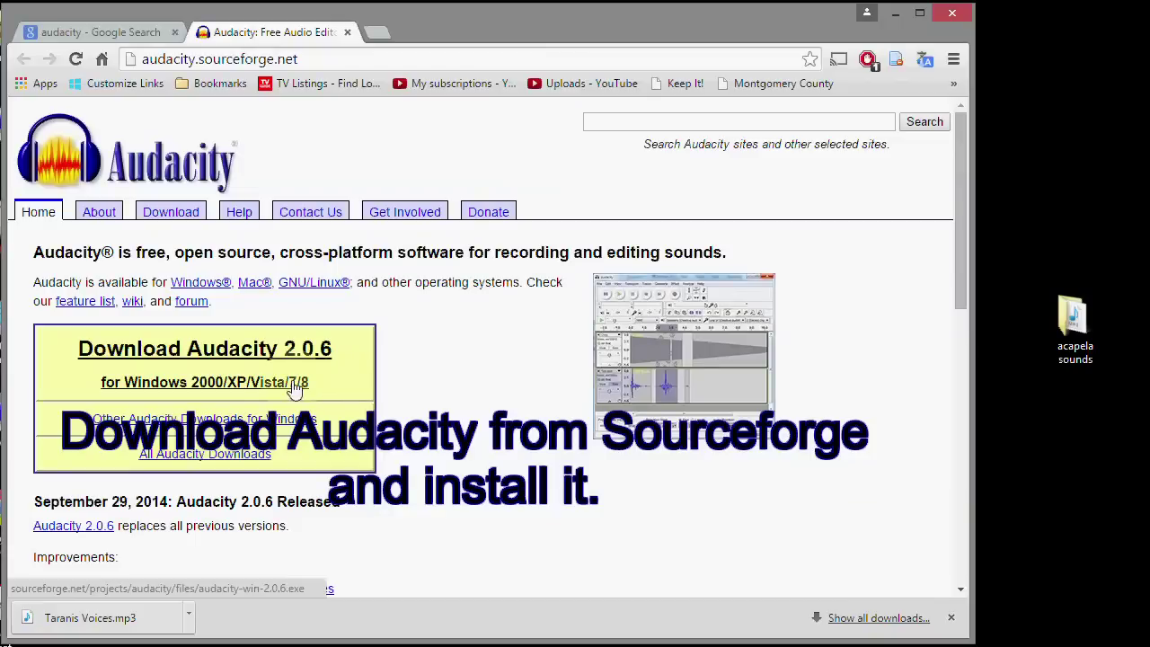
{"action": "left_click", "coordinate": [200, 350]}
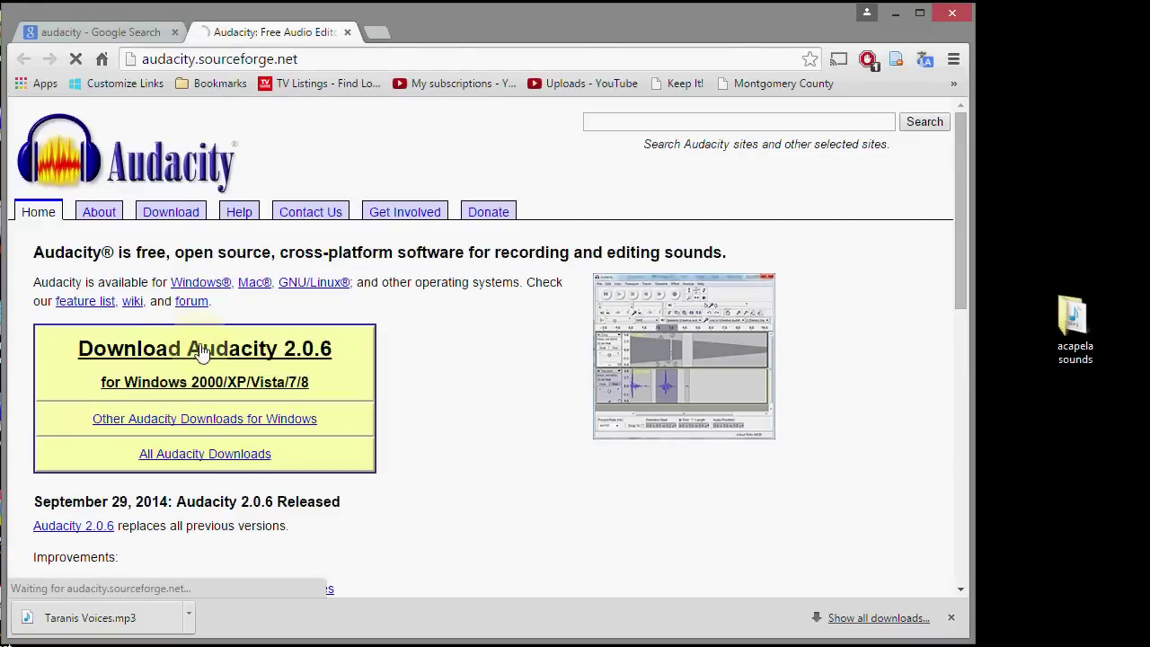
Exit Chrome, confirming despite the download in progress.
{"action": "scroll", "coordinate": [202, 350], "scroll_direction": "down", "scroll_amount": 3}
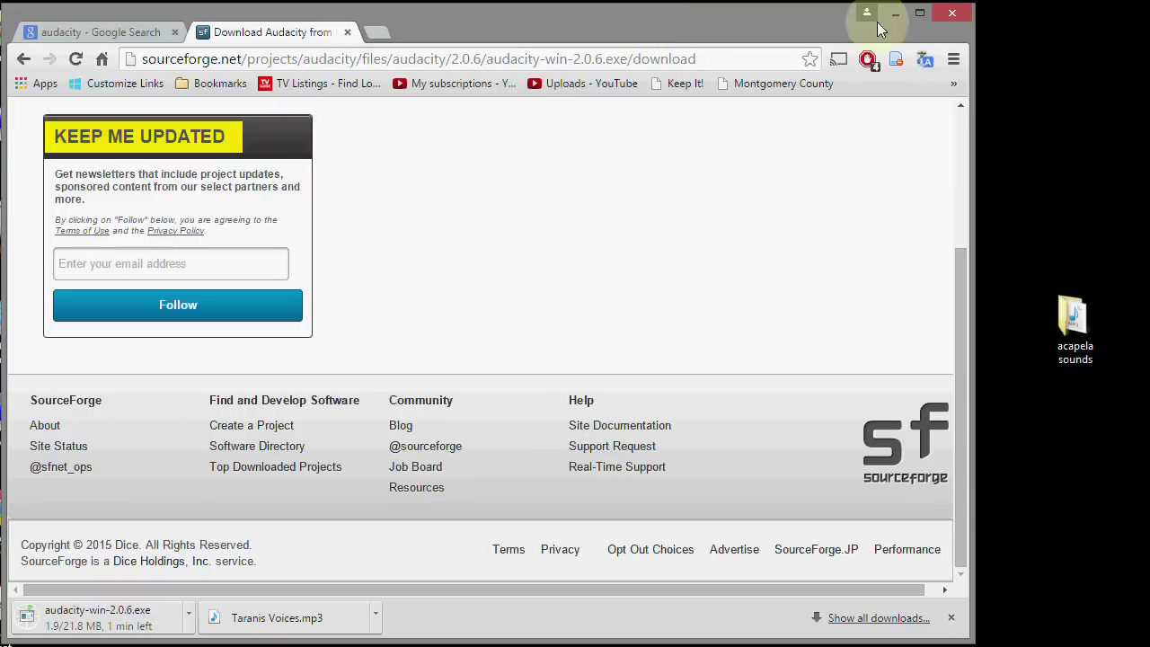
{"action": "left_click", "coordinate": [951, 17]}
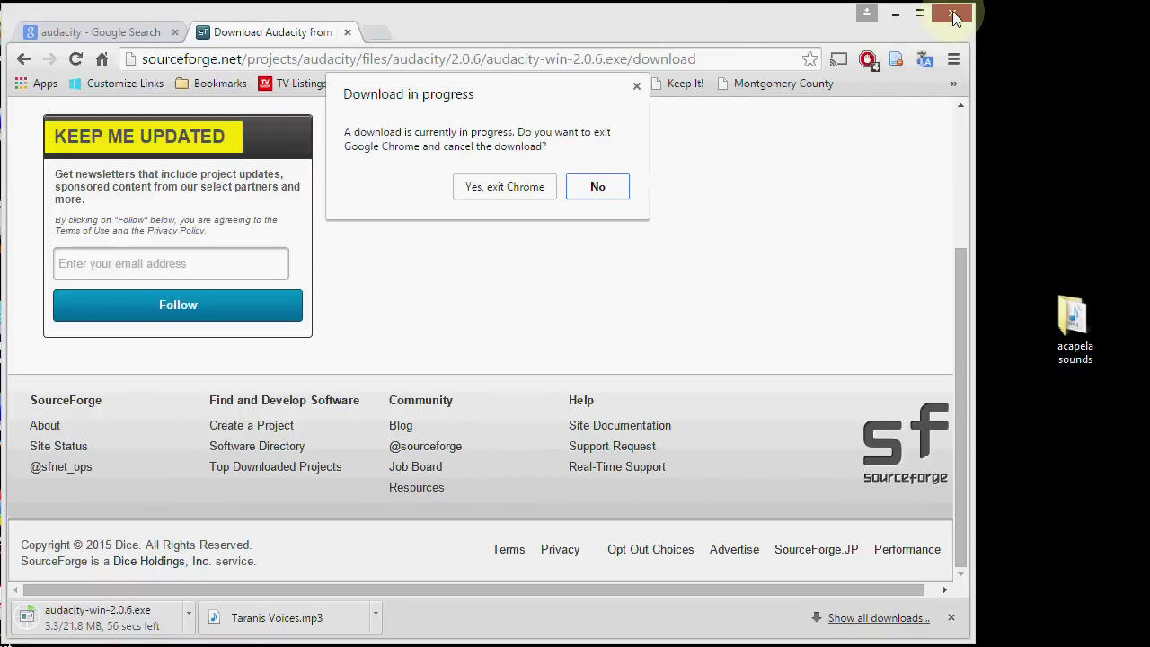
{"action": "left_click", "coordinate": [524, 189]}
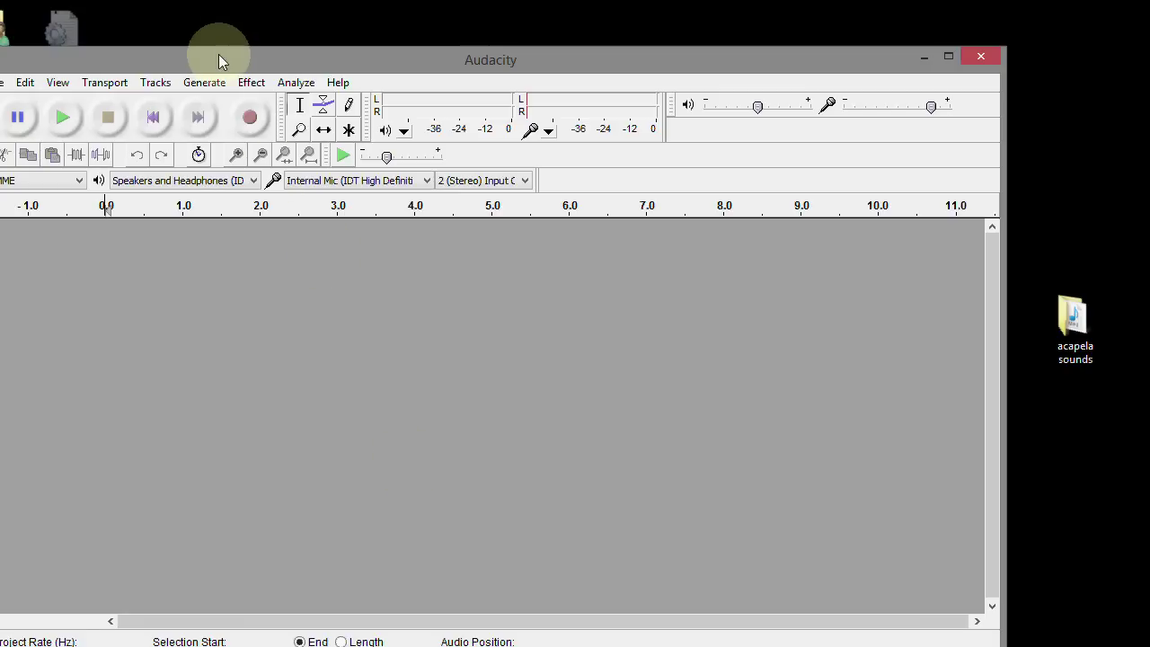
Open Taranis Voices.mp3 from the Desktop's acapela sounds folder as a waveform track.
{"action": "left_click_drag", "start_coordinate": [221, 55], "coordinate": [253, 25]}
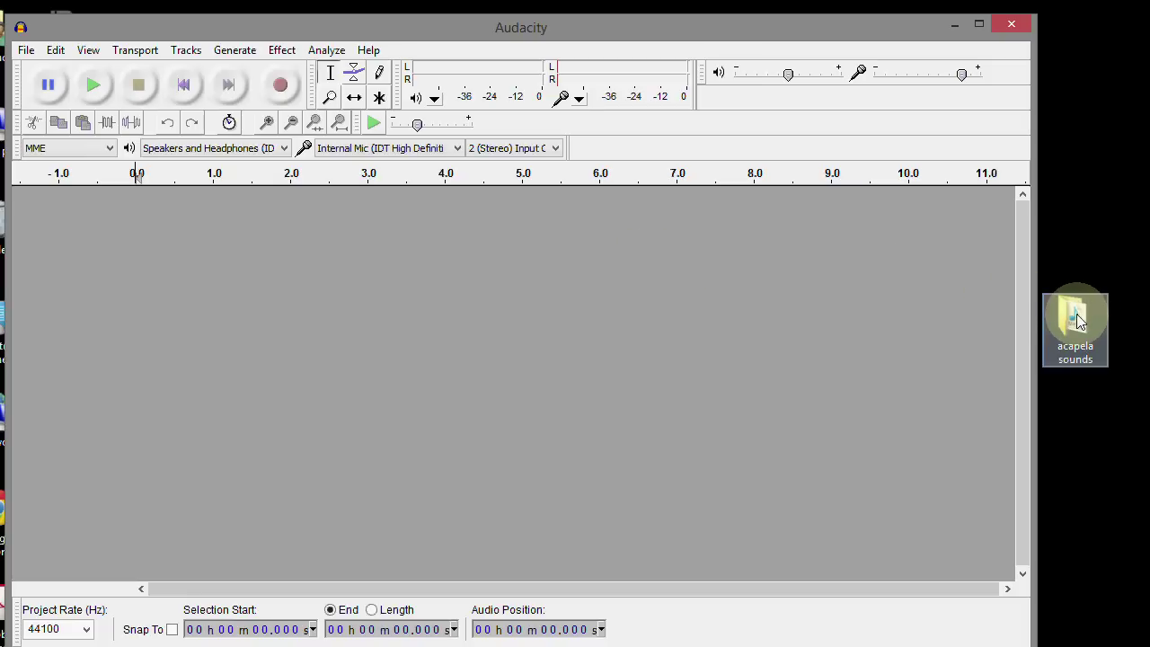
{"action": "left_click", "coordinate": [26, 50]}
{"action": "left_click", "coordinate": [71, 91]}
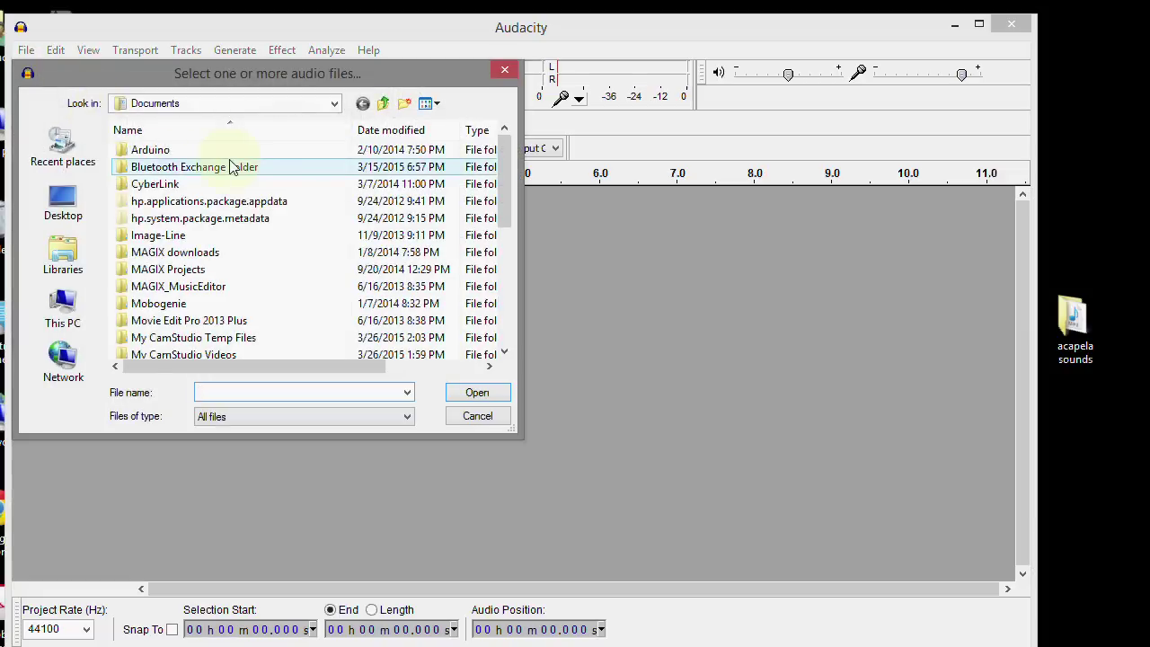
{"action": "left_click", "coordinate": [64, 199]}
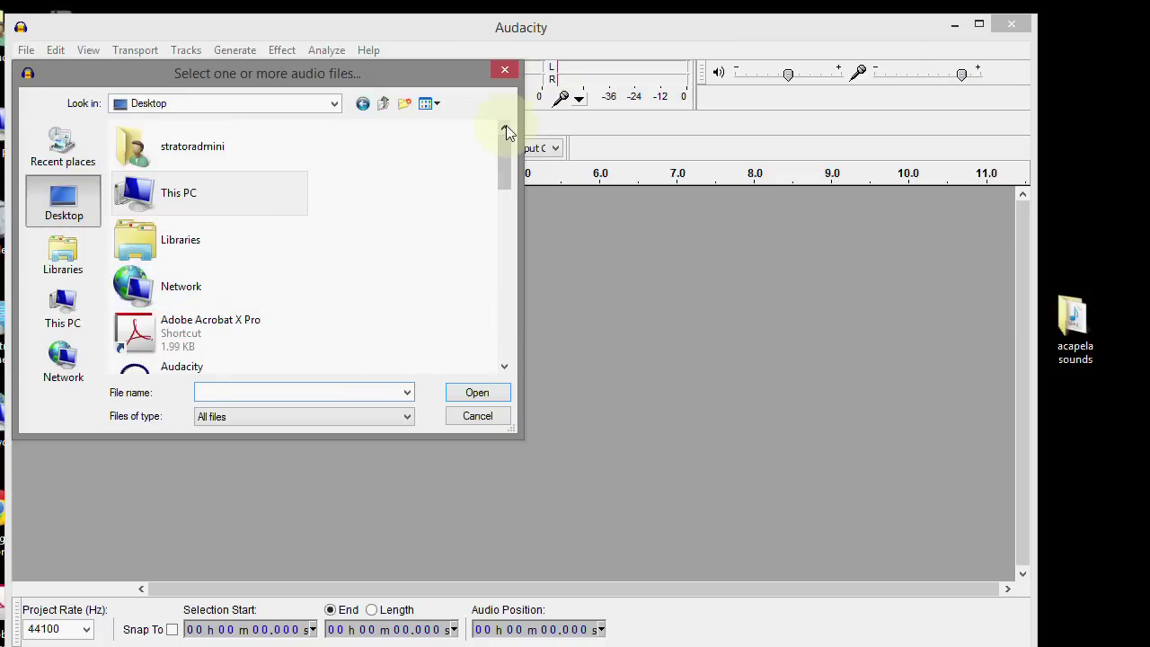
{"action": "left_click_drag", "start_coordinate": [505, 134], "coordinate": [502, 203]}
{"action": "double_click", "coordinate": [151, 201]}
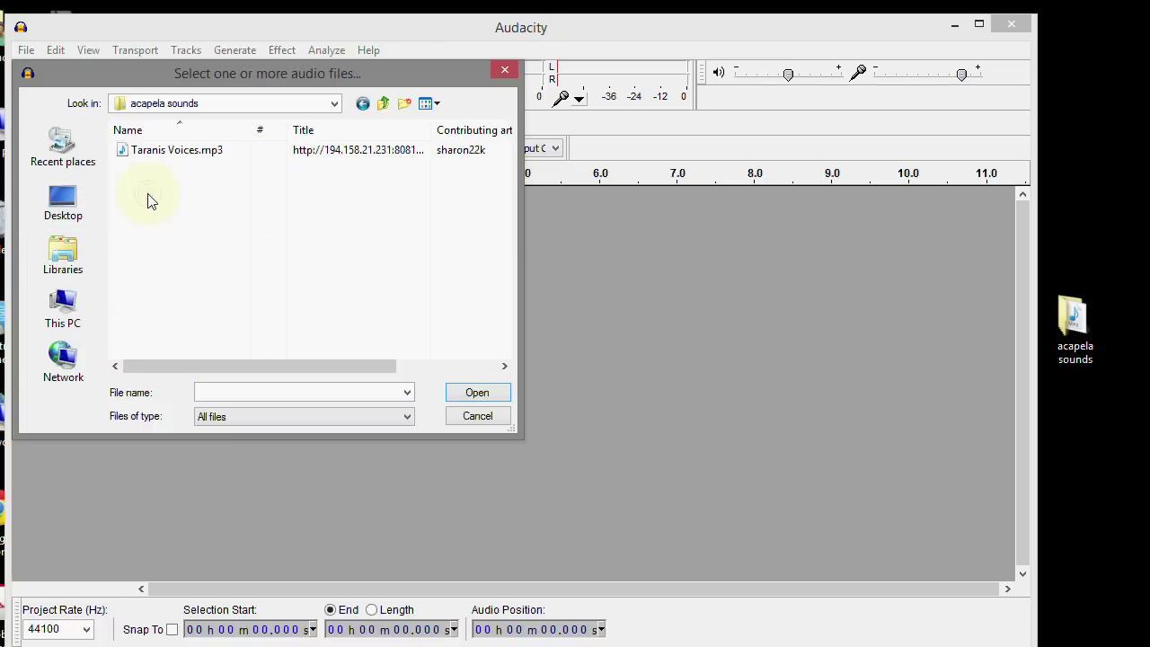
{"action": "left_click", "coordinate": [177, 152]}
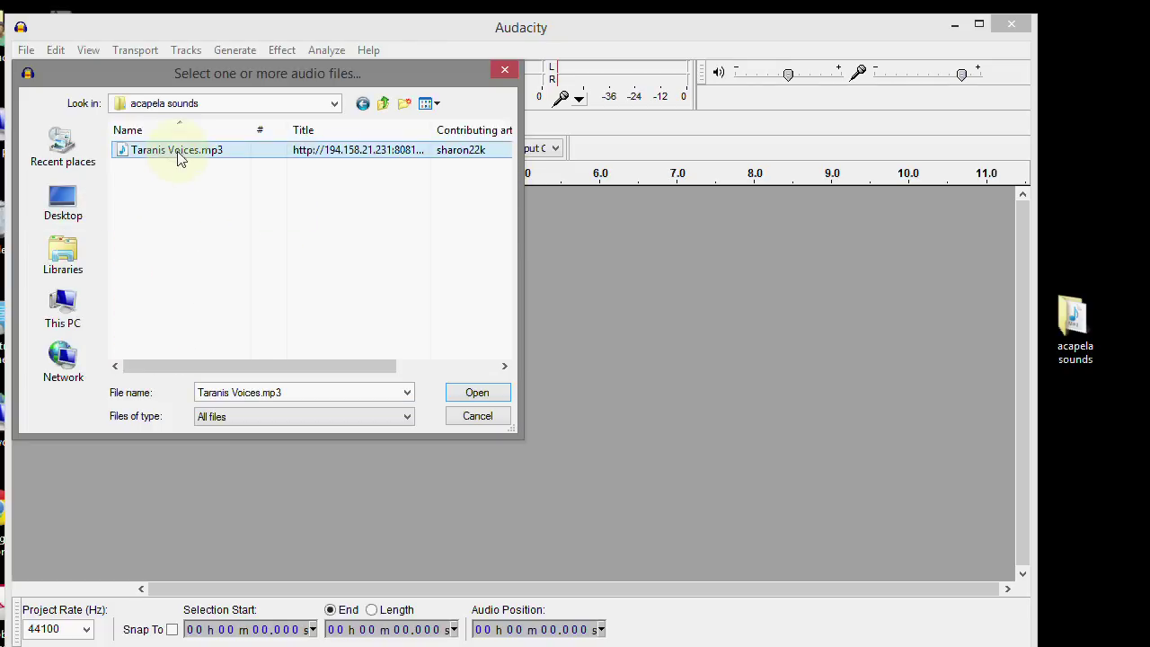
{"action": "left_click", "coordinate": [476, 388]}
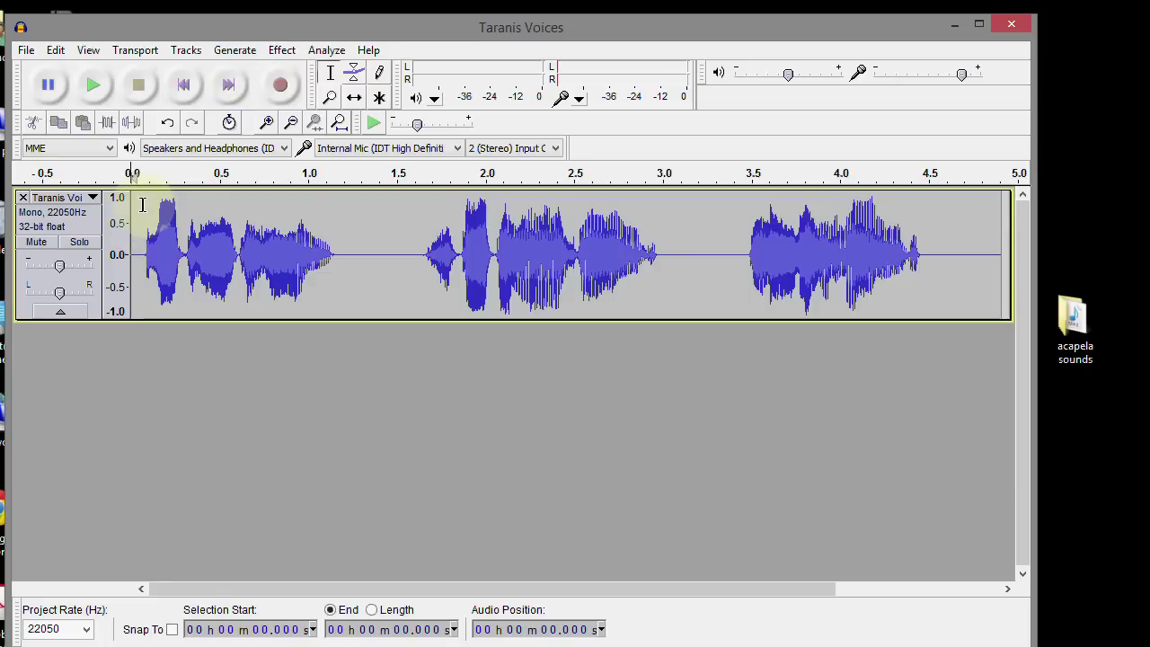
Play the whole Taranis Voices clip from just before the first word.
{"action": "left_click", "coordinate": [139, 201]}
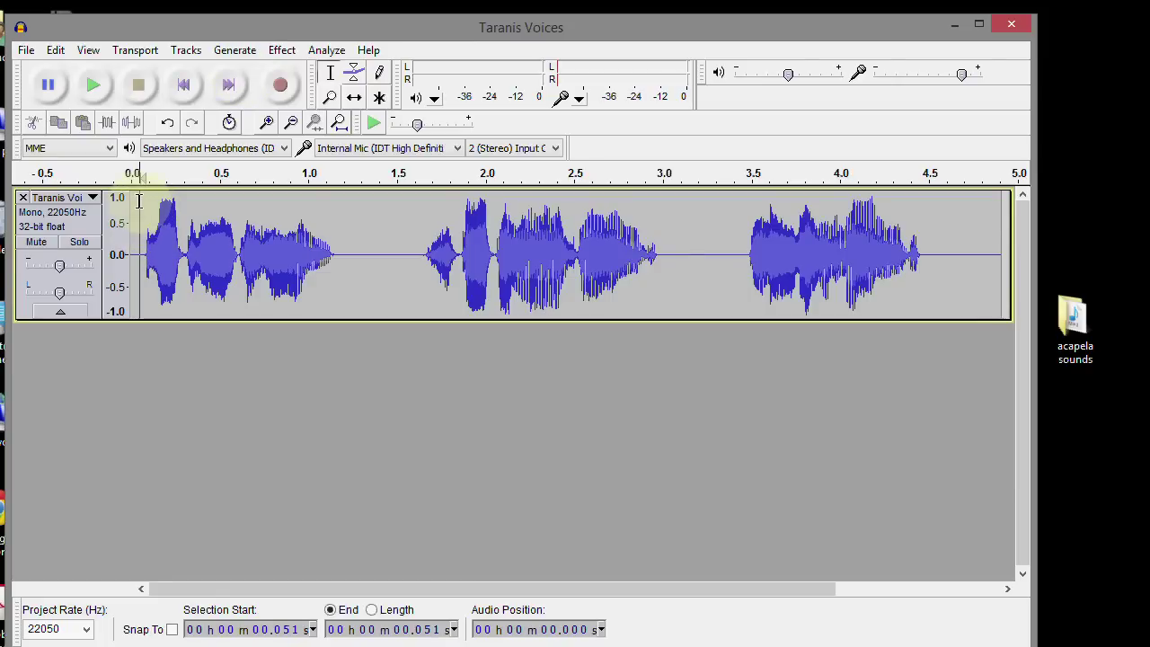
{"action": "key", "text": "space"}
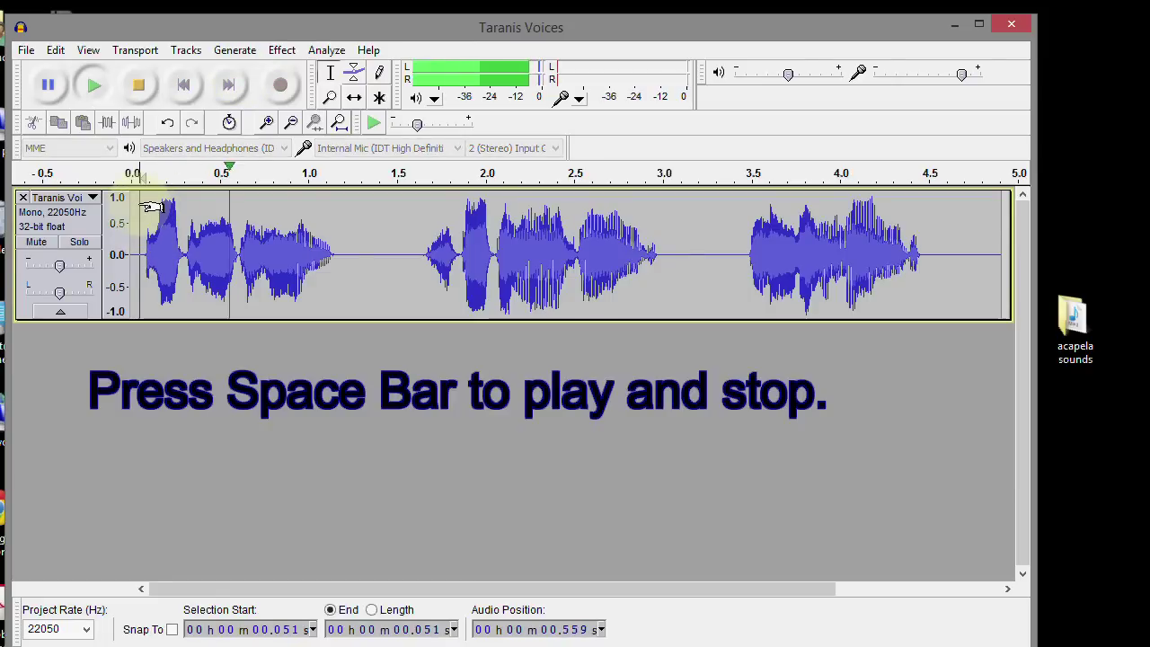
{"action": "key", "text": "space"}
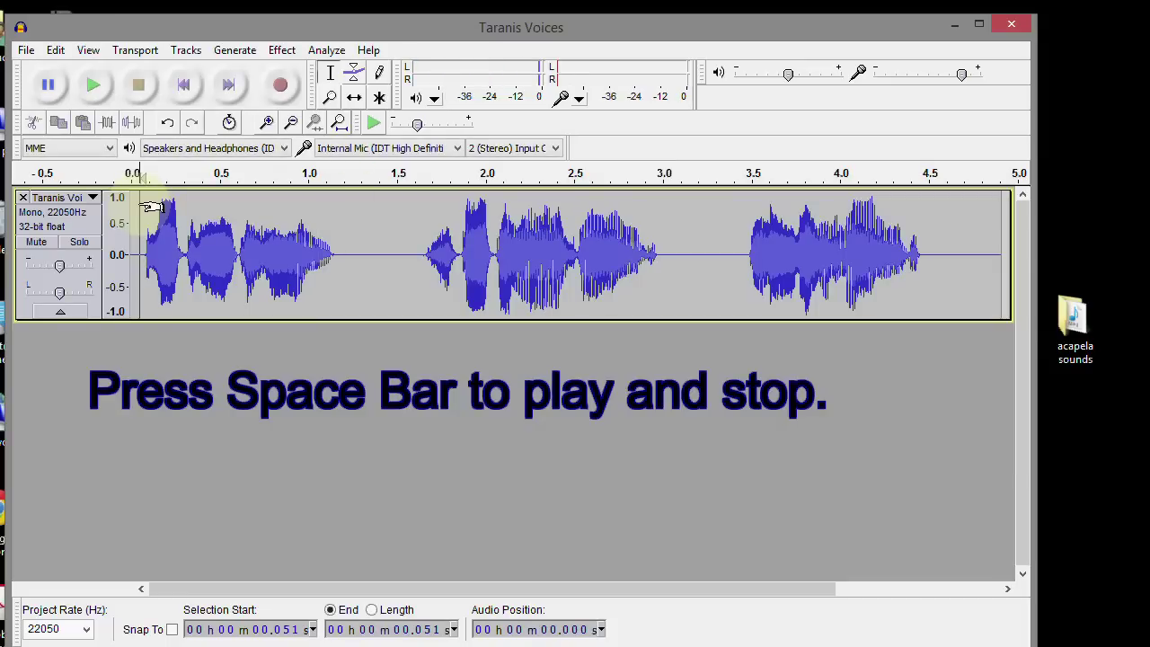
{"action": "key", "text": "space"}
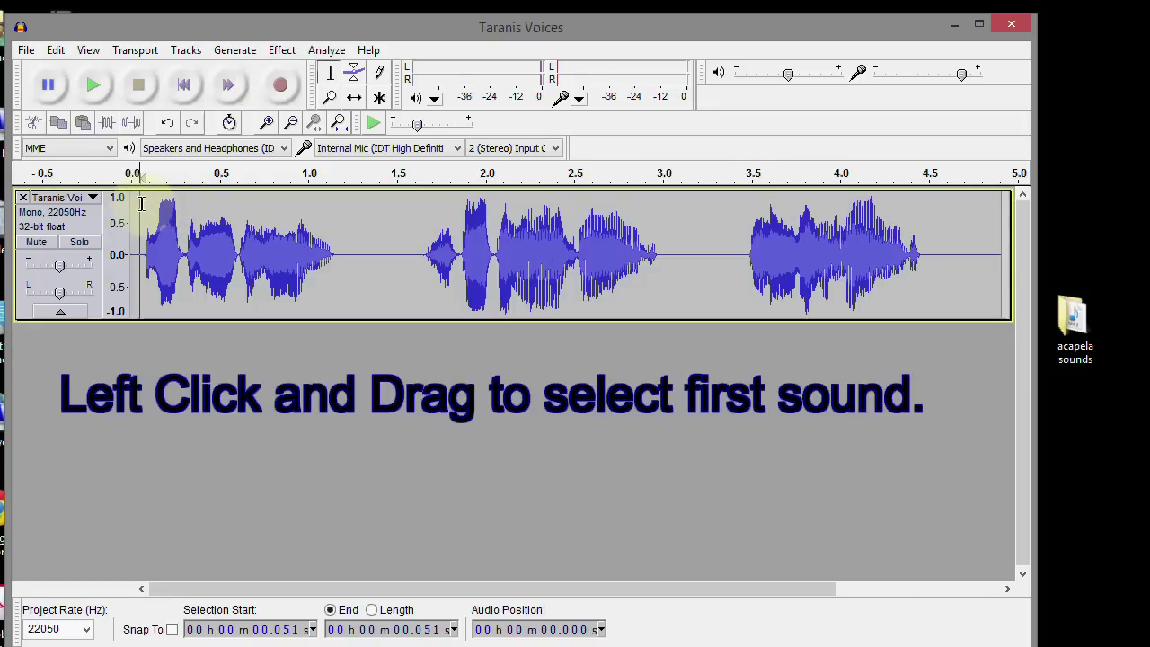
Select the first callout, roughly 0.07–1.16 s, and play it back twice.
{"action": "left_click_drag", "start_coordinate": [141, 204], "coordinate": [334, 226]}
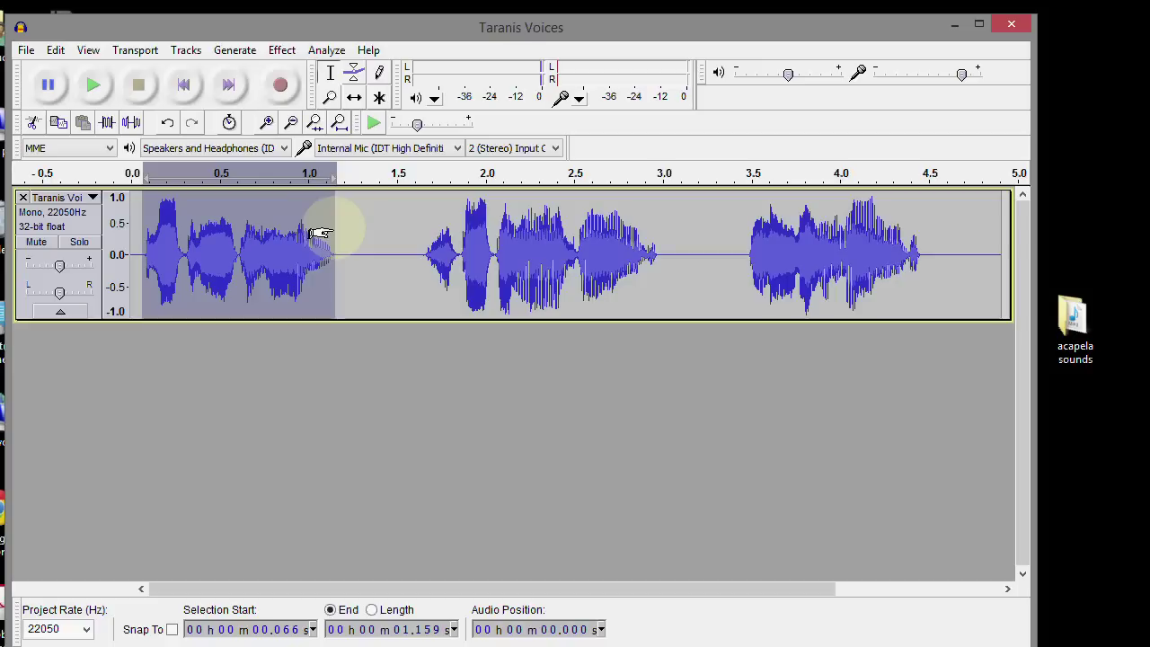
{"action": "key", "text": "space"}
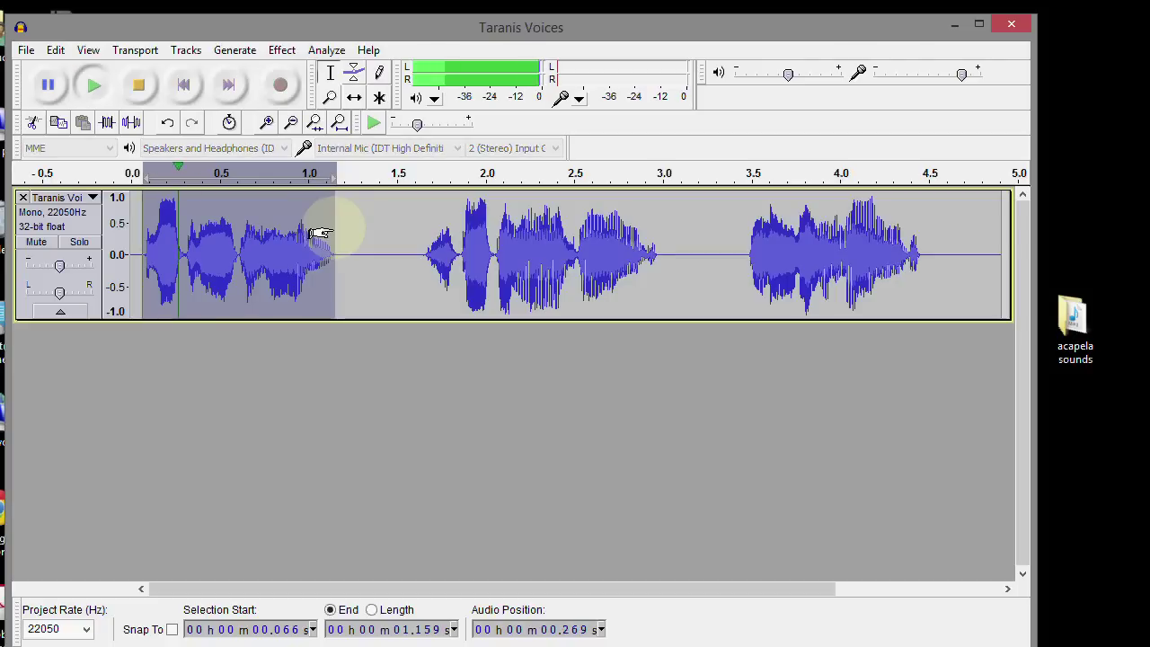
{"action": "key", "text": "space"}
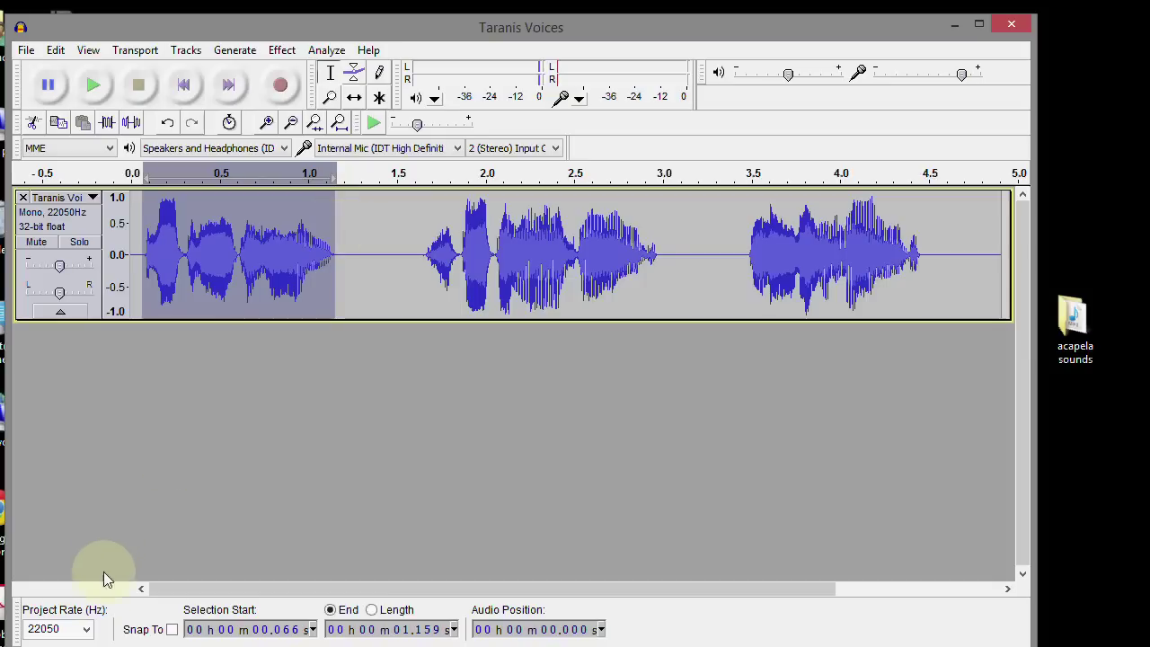
Change the Project Rate from 22050 Hz to 32000 Hz.
{"action": "left_click", "coordinate": [87, 629]}
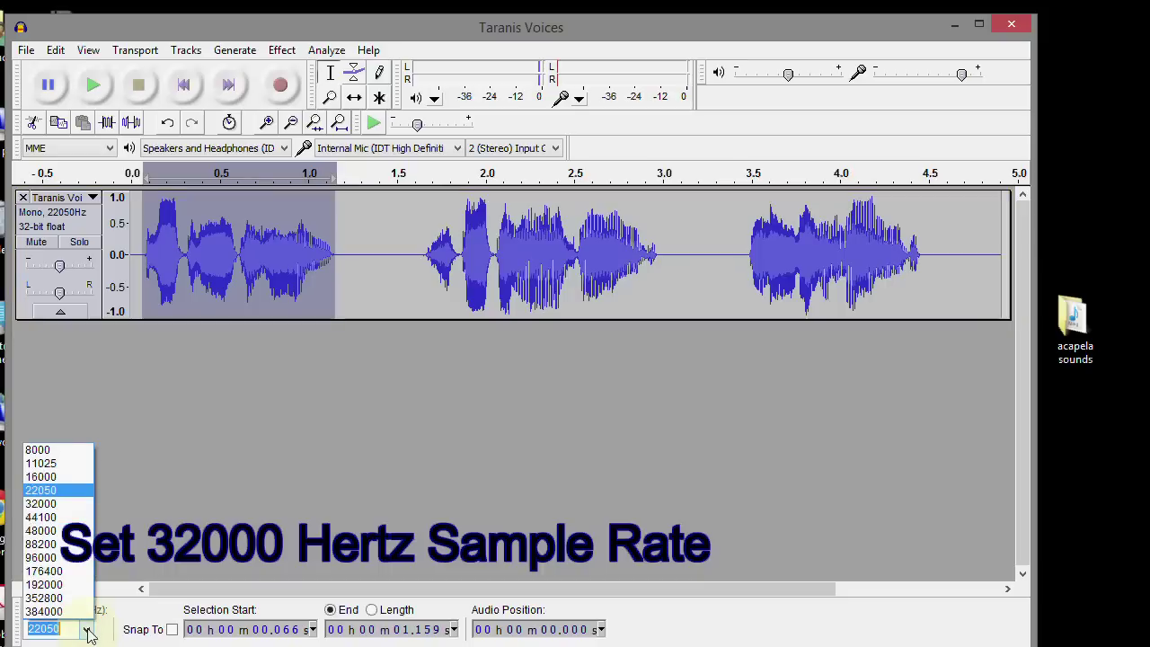
{"action": "left_click", "coordinate": [50, 504]}
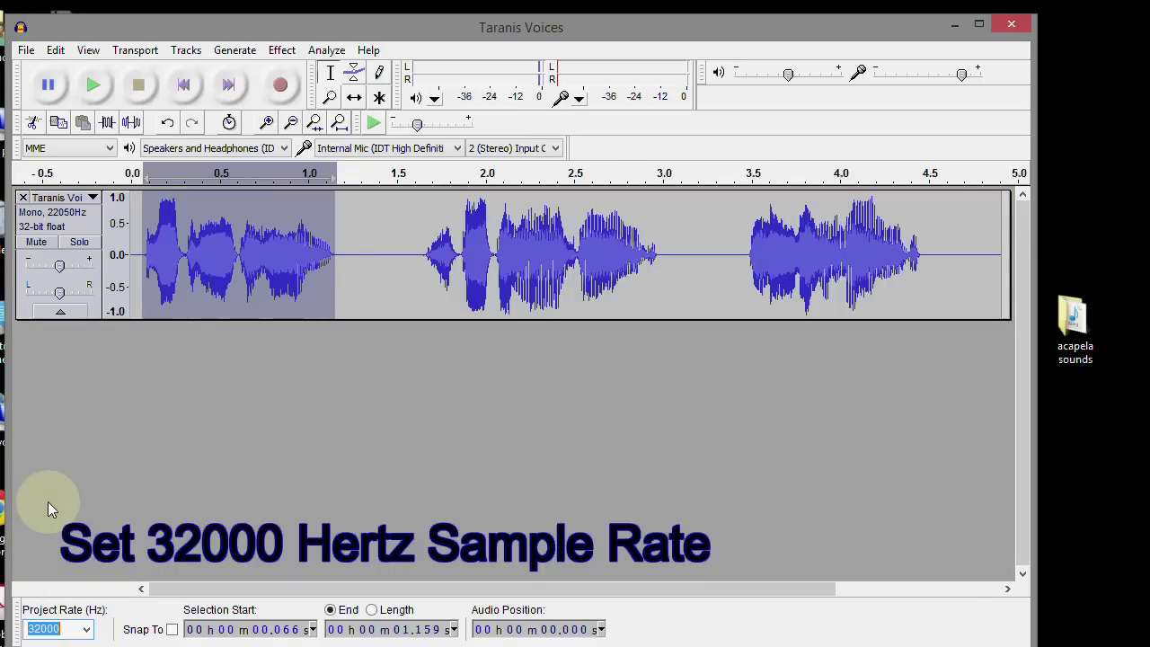
{"action": "left_click", "coordinate": [26, 51]}
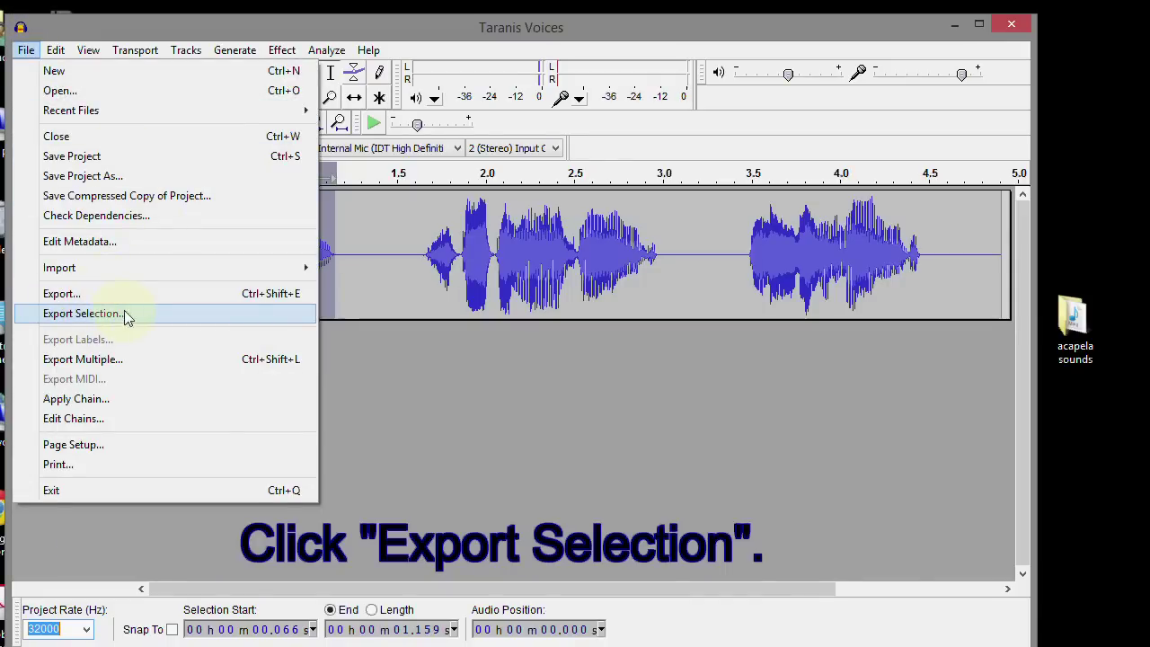
Export the selected first callout as V_RTH in WAV signed 16-bit PCM format.
{"action": "left_click", "coordinate": [80, 315]}
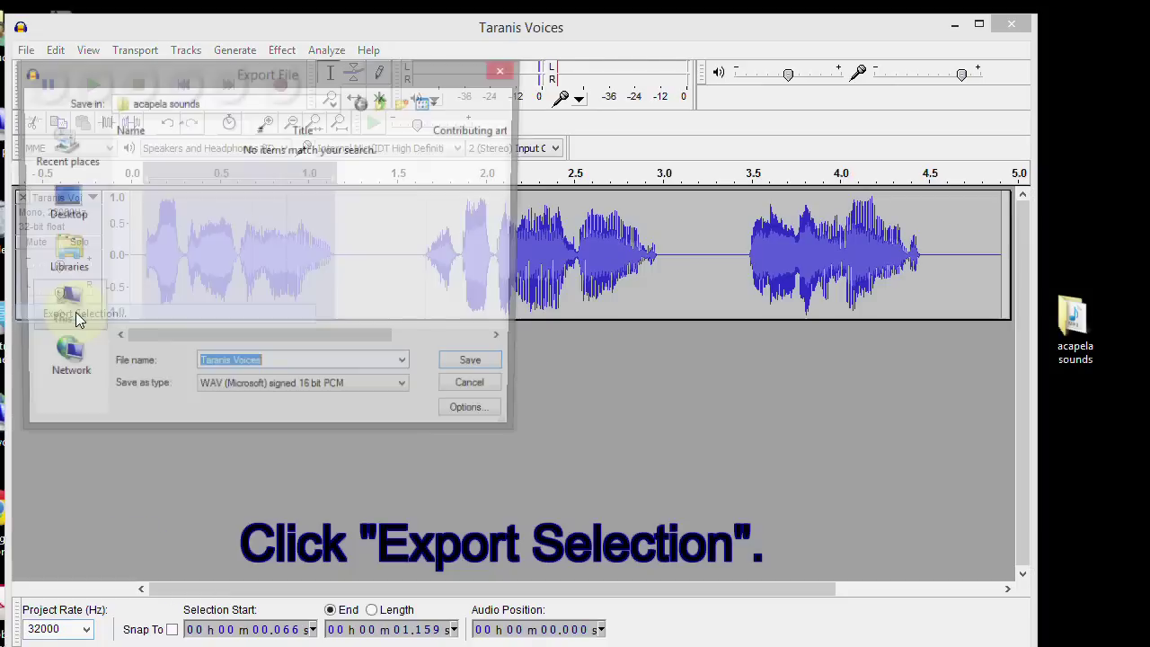
{"action": "key", "text": "BackSpace"}
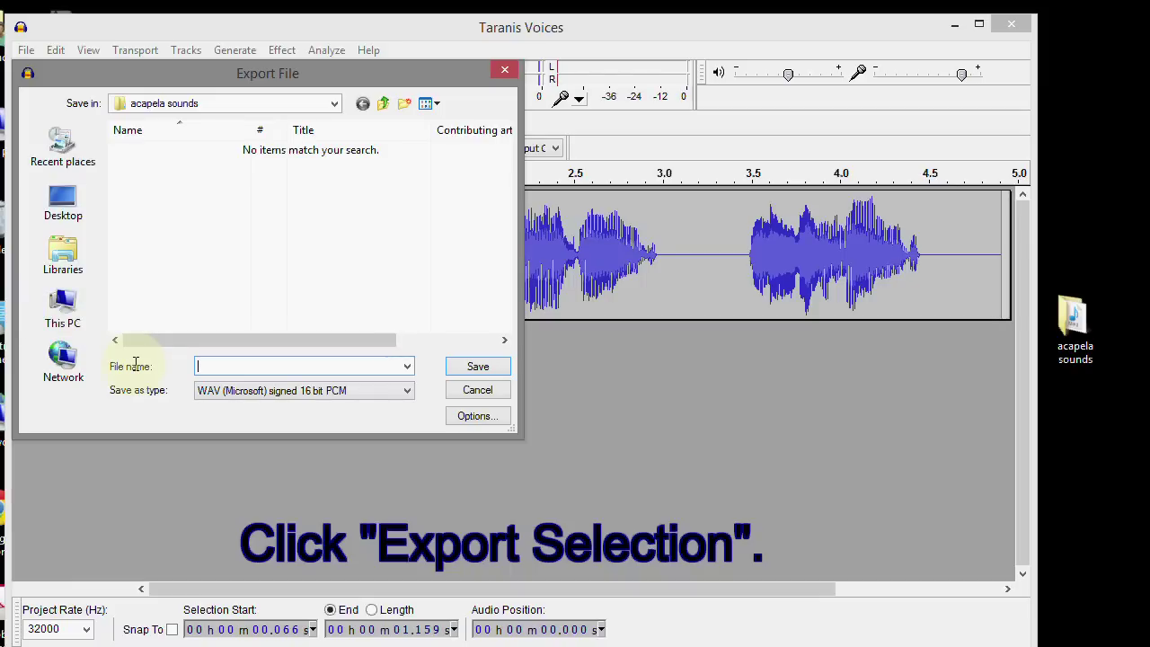
{"action": "type", "text": "RTH"}
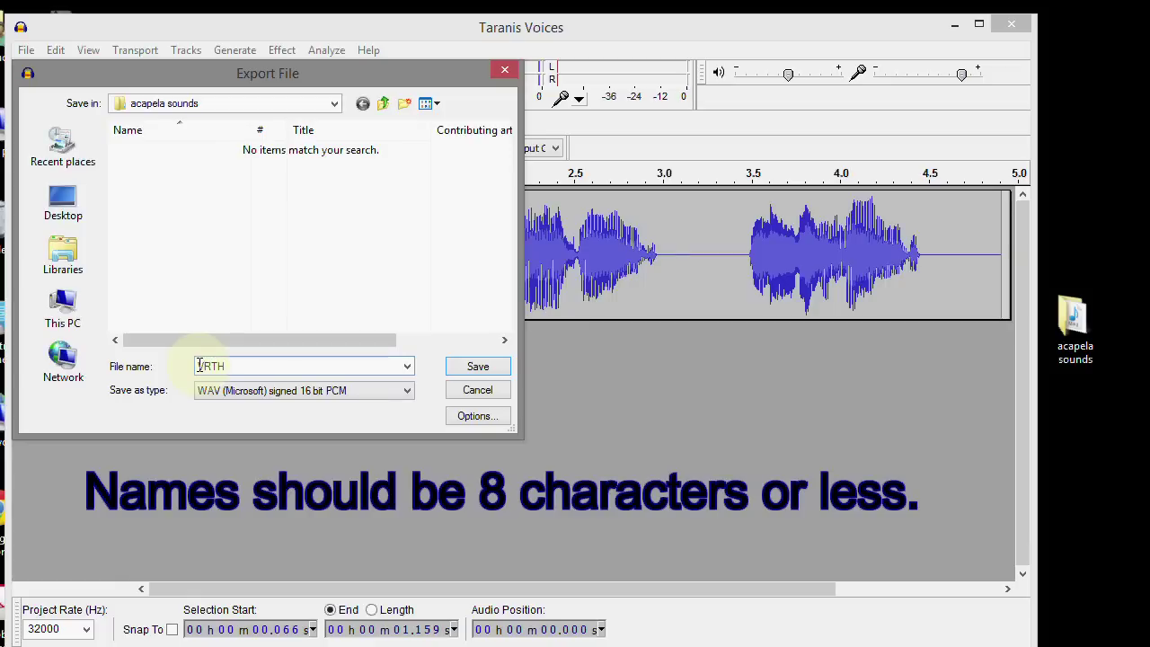
{"action": "type", "text": "c"}
{"action": "key", "text": "Delete"}
{"action": "key", "text": "Delete"}
{"action": "type", "text": "_"}
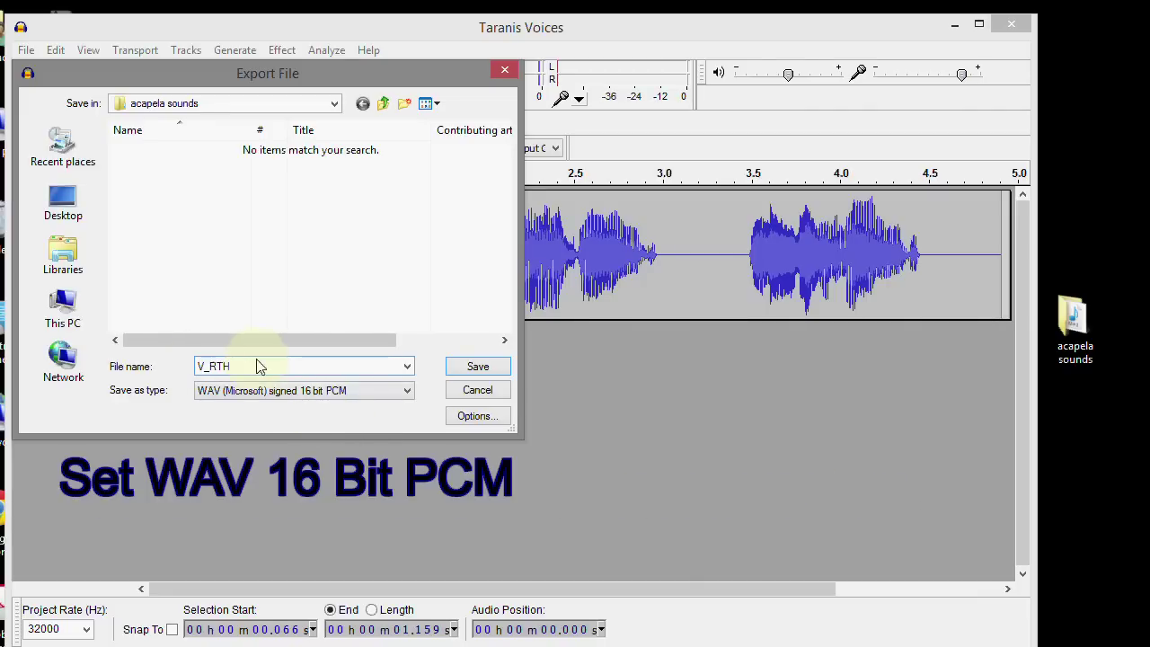
{"action": "left_click", "coordinate": [402, 392]}
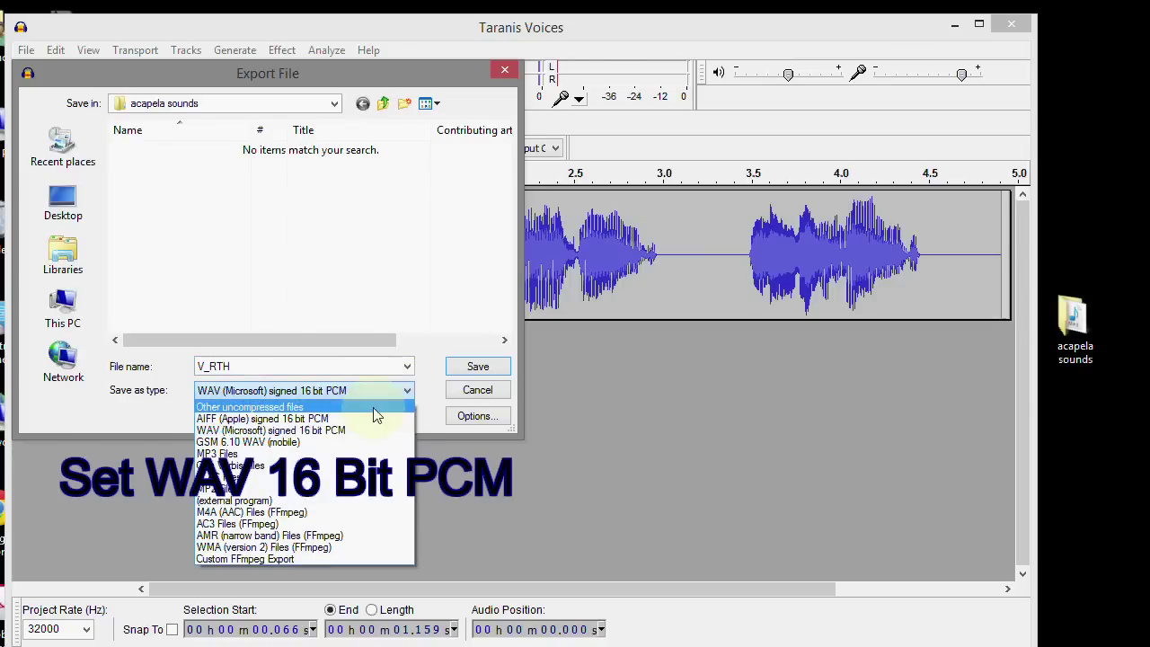
{"action": "left_click", "coordinate": [264, 430]}
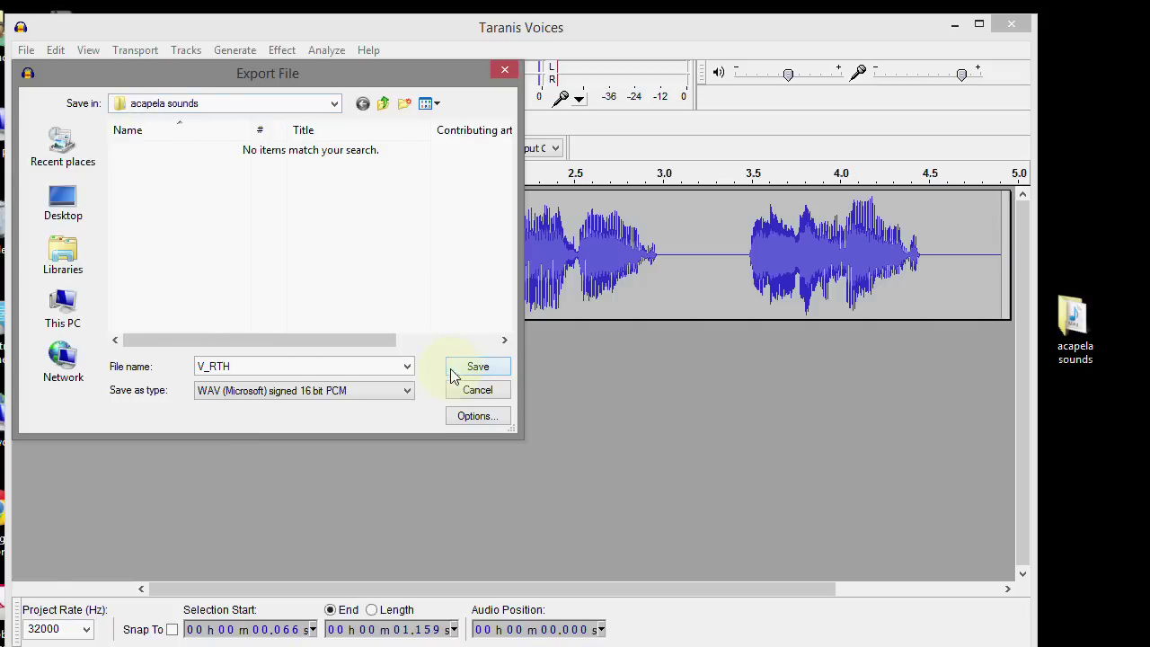
{"action": "left_click", "coordinate": [478, 368]}
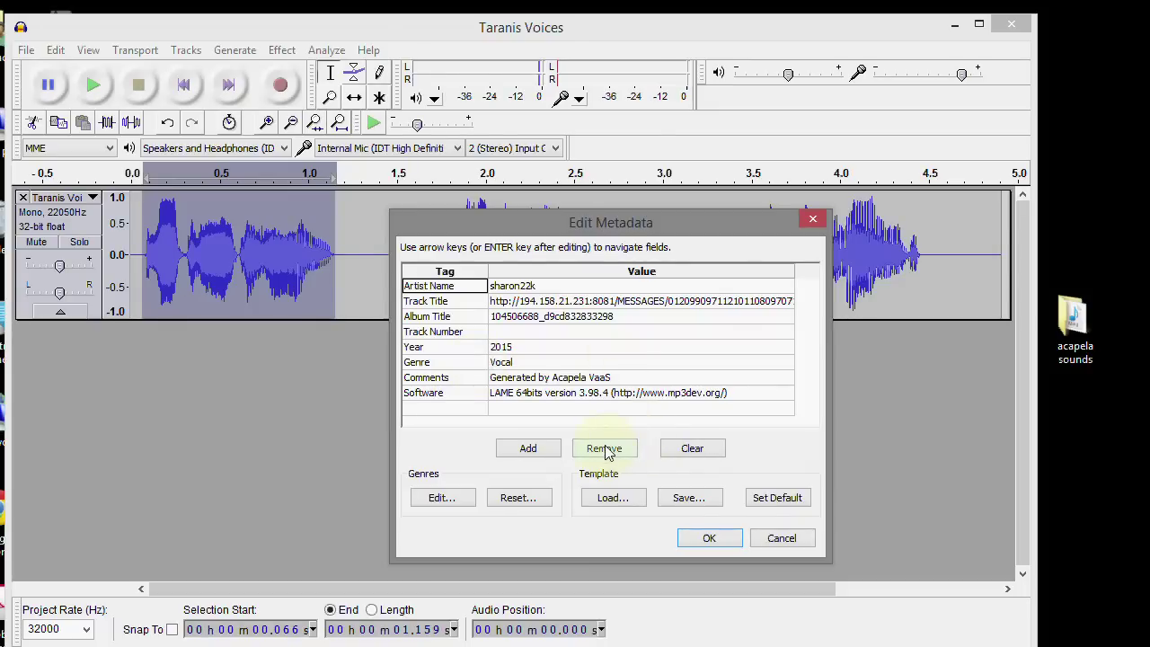
Clear the existing metadata tags, enter an artist name, and confirm the export.
{"action": "left_click", "coordinate": [689, 448]}
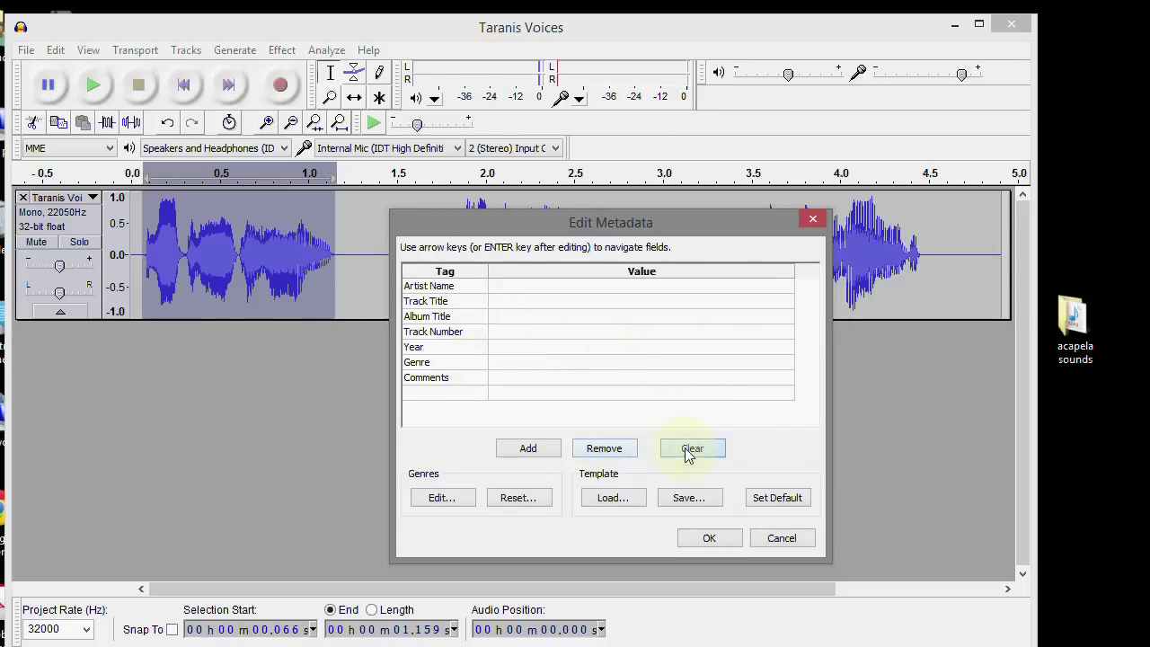
{"action": "left_click", "coordinate": [503, 287]}
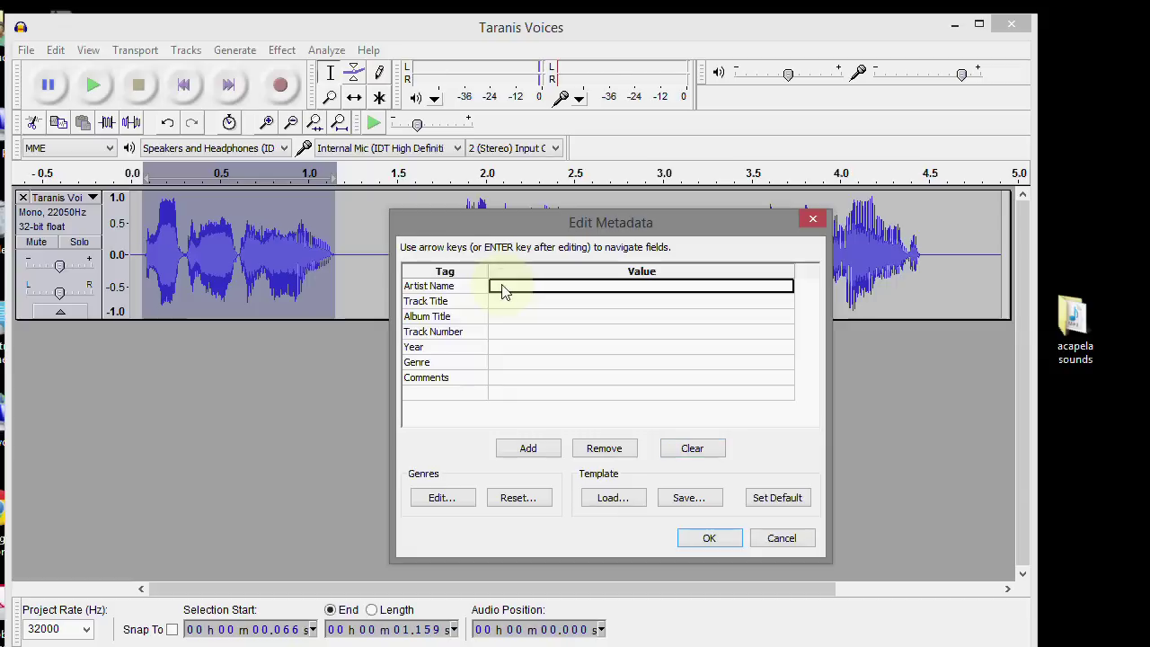
{"action": "type", "text": "Sharon"}
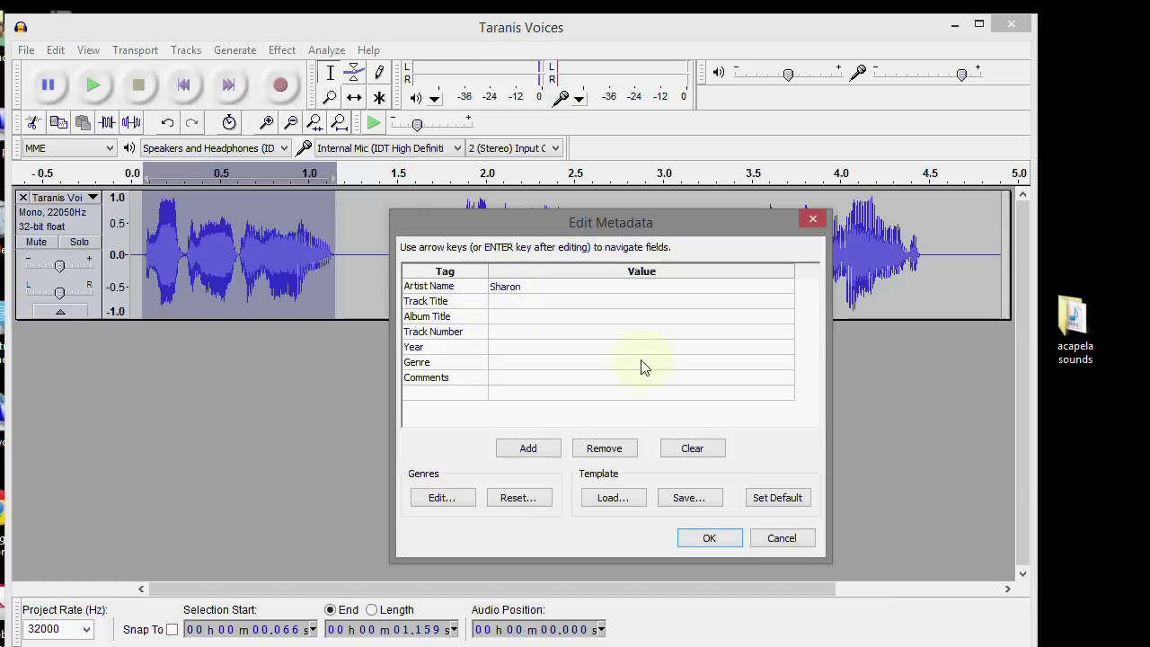
{"action": "left_click", "coordinate": [705, 538]}
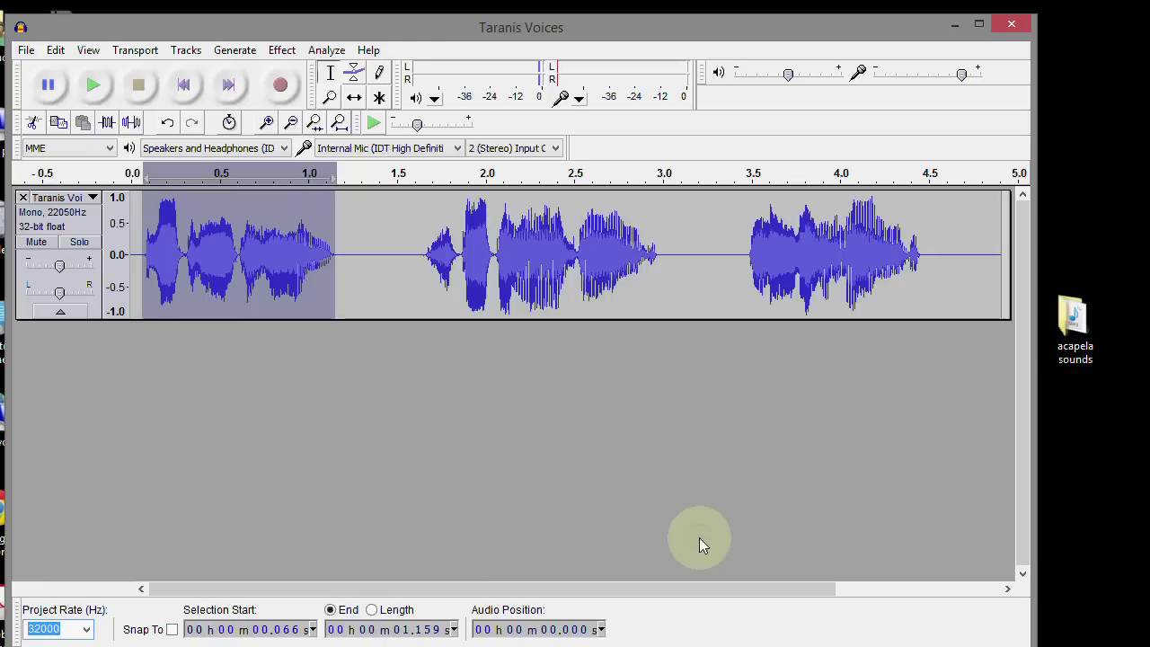
{"action": "double_click", "coordinate": [1074, 314]}
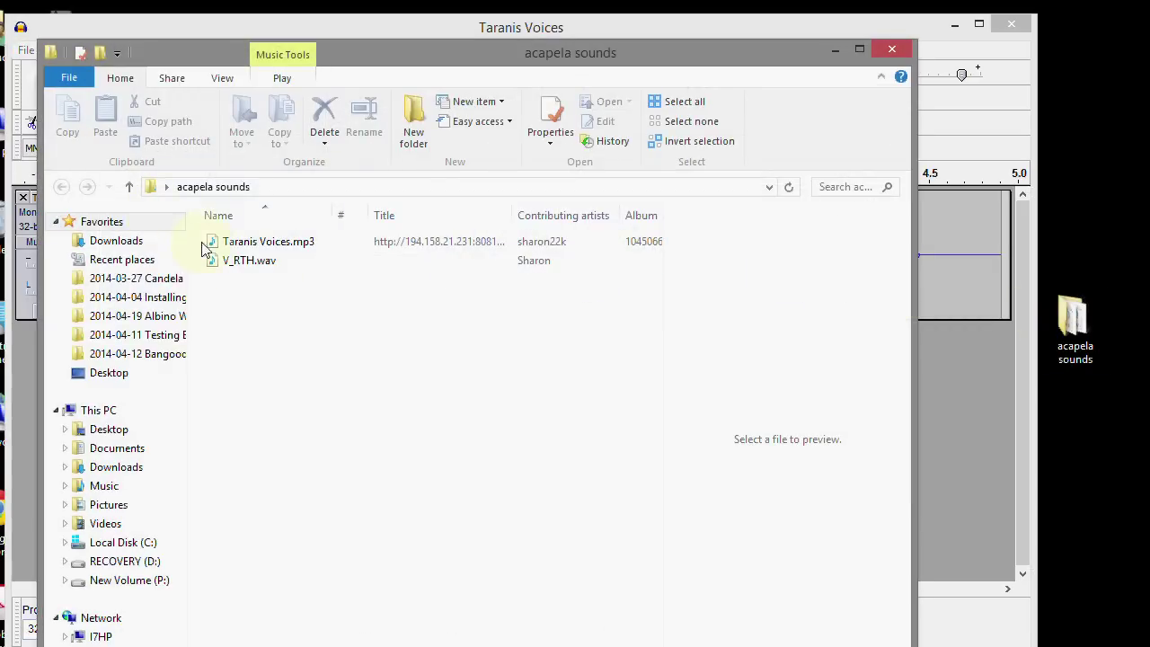
{"action": "double_click", "coordinate": [252, 272]}
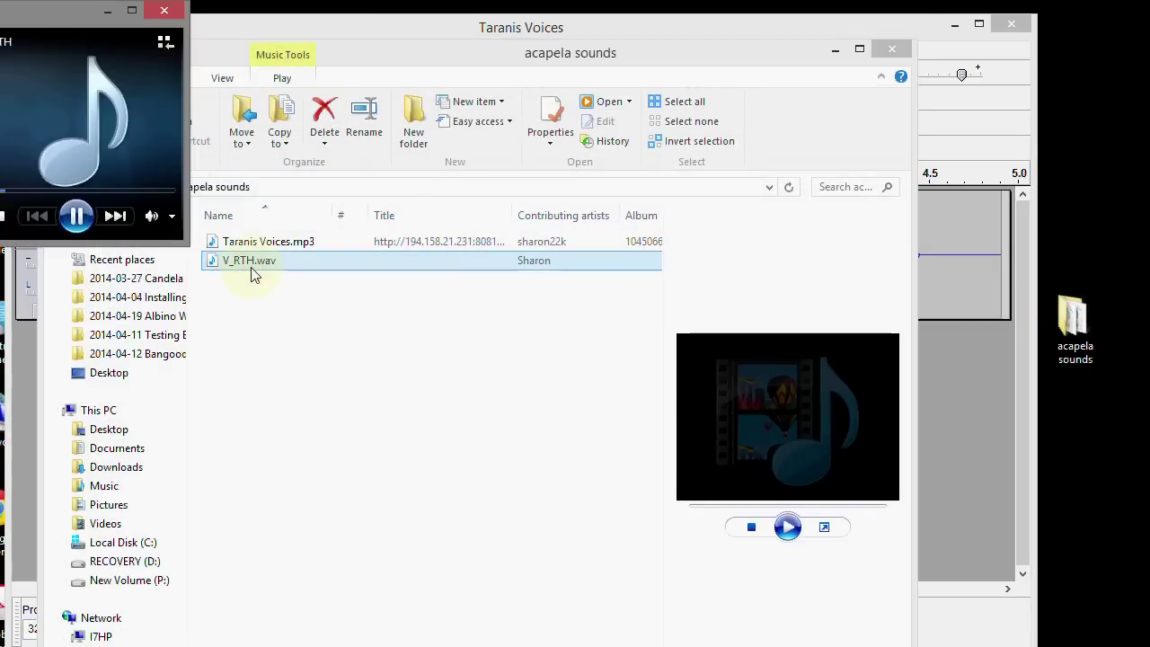
{"action": "left_click", "coordinate": [164, 13]}
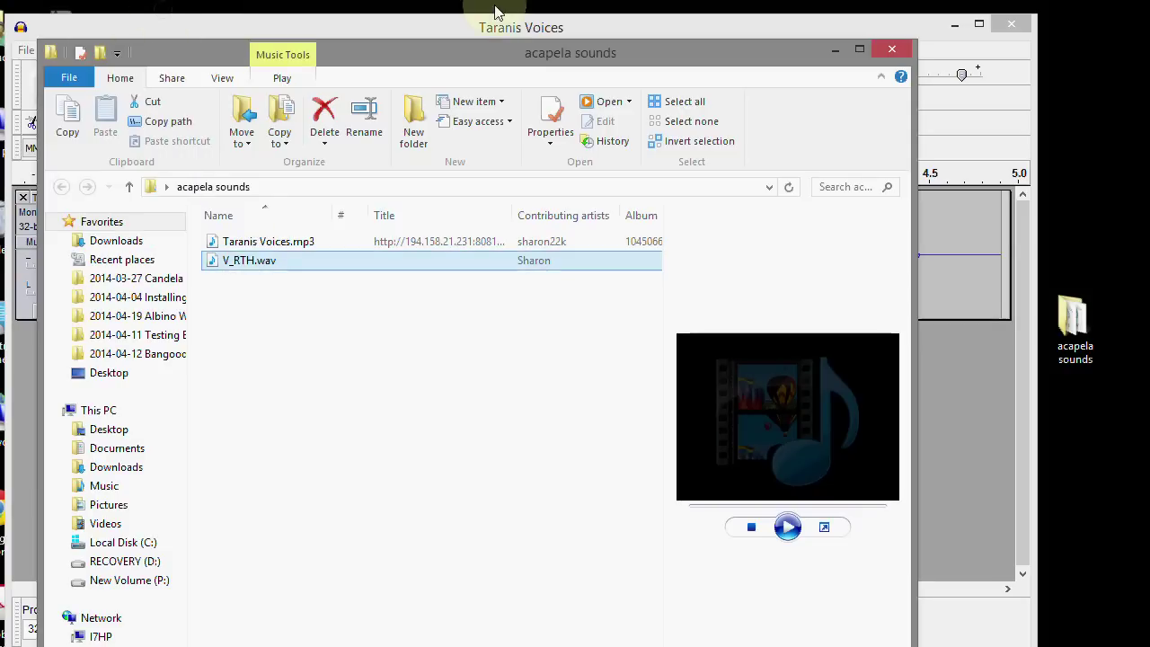
{"action": "left_click", "coordinate": [891, 49]}
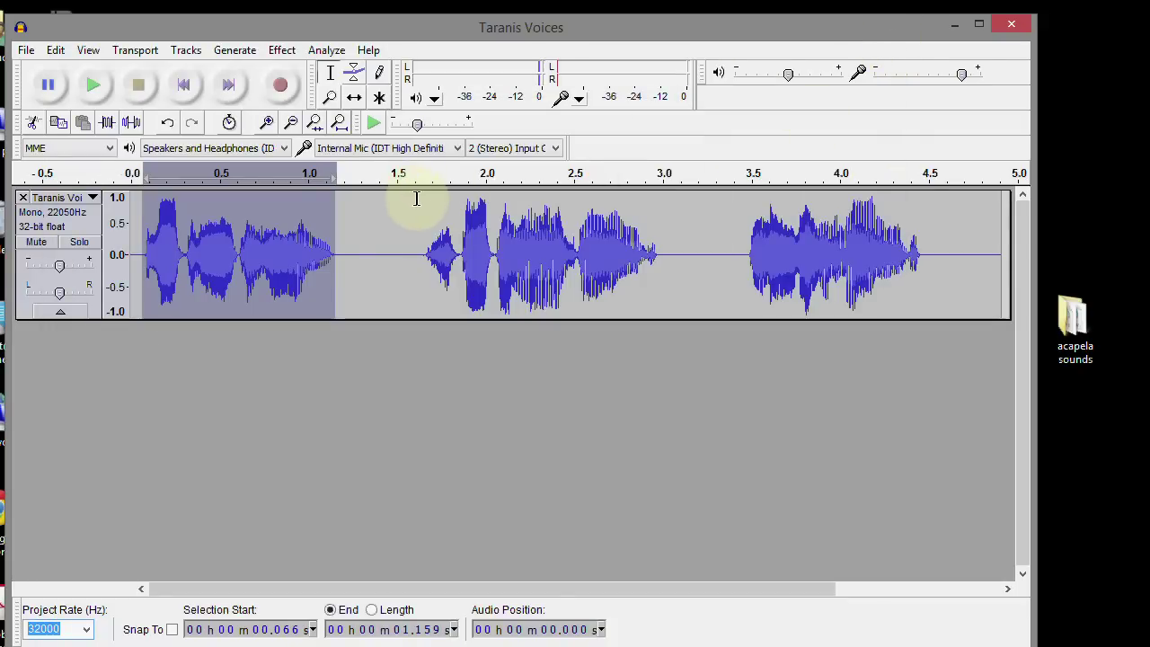
Select the second callout (1.615–3.007 s), export it as V_Stab, and accept its metadata.
{"action": "left_click_drag", "start_coordinate": [418, 200], "coordinate": [663, 196]}
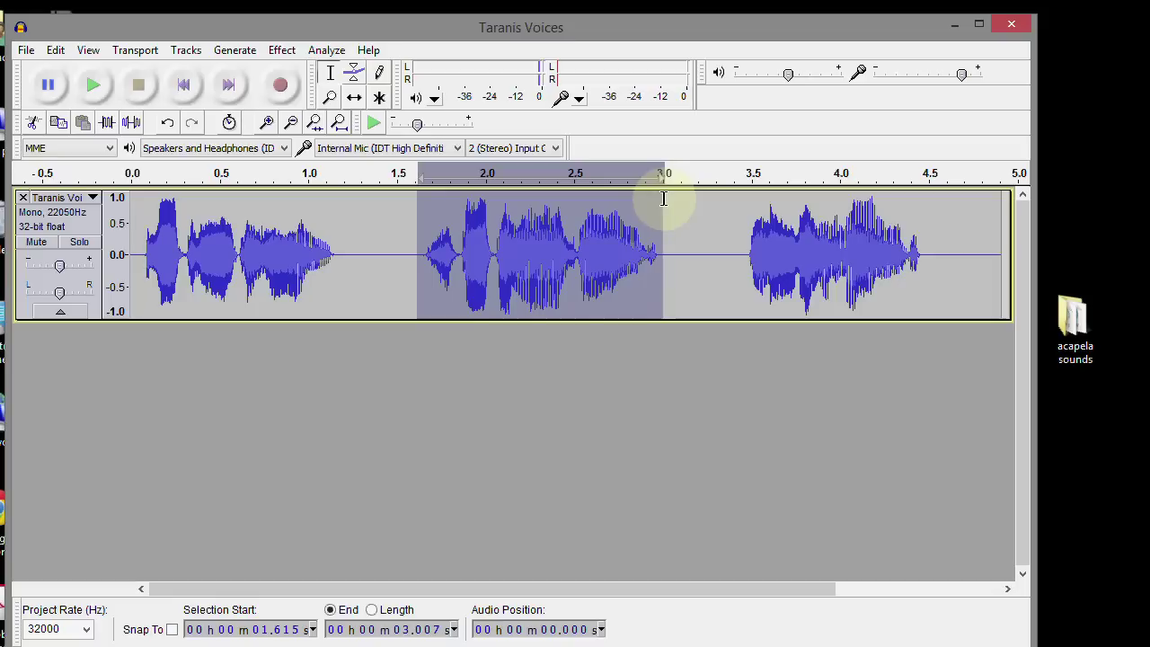
{"action": "left_click", "coordinate": [26, 49]}
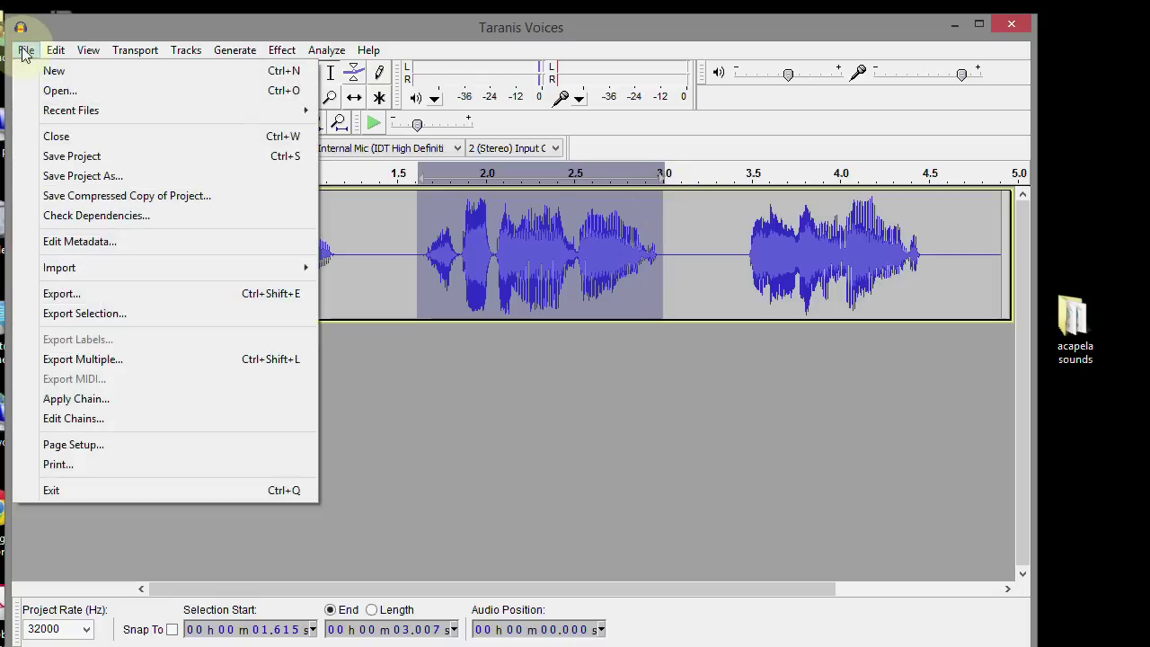
{"action": "left_click", "coordinate": [93, 313]}
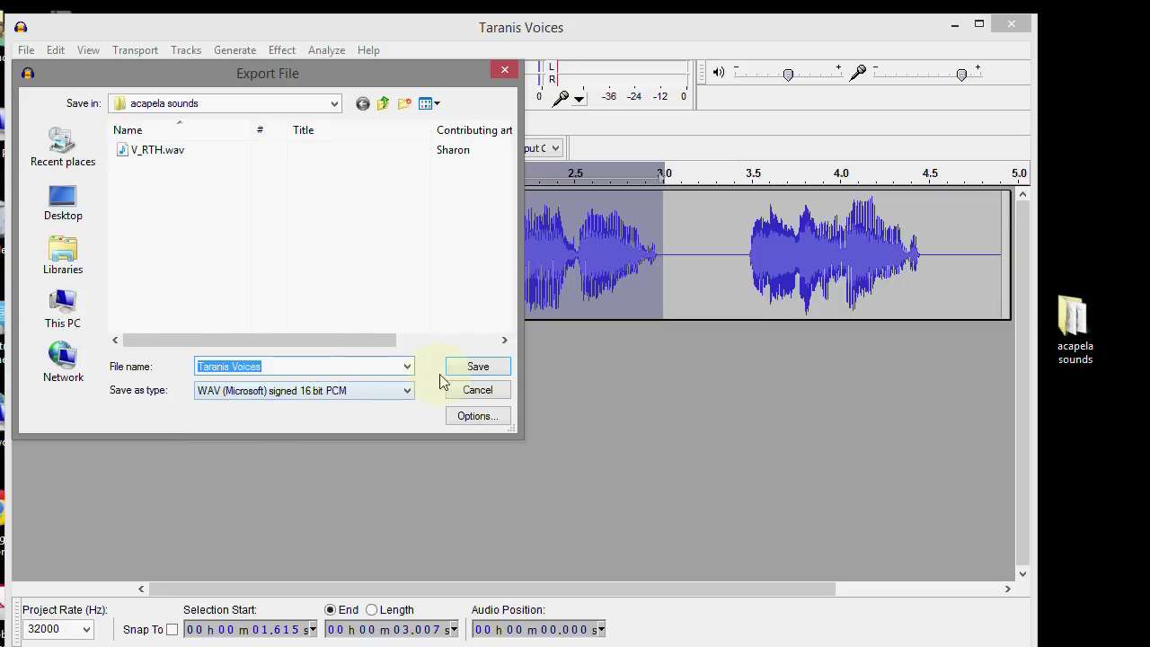
{"action": "left_click", "coordinate": [264, 365]}
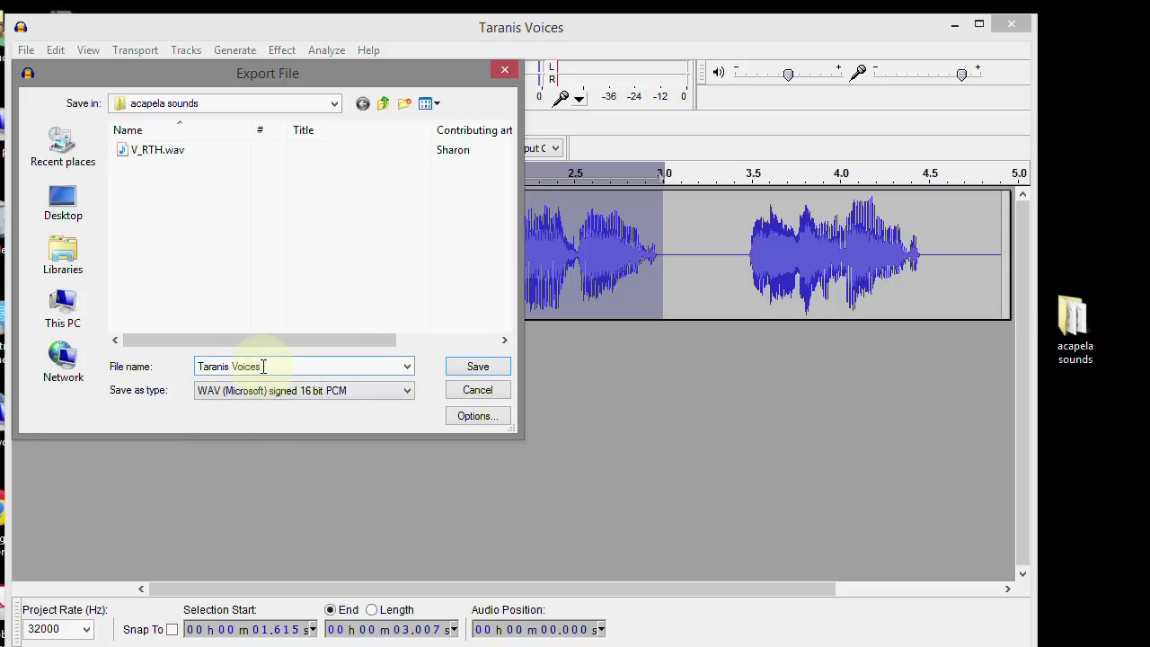
{"action": "left_click_drag", "start_coordinate": [249, 366], "coordinate": [154, 353]}
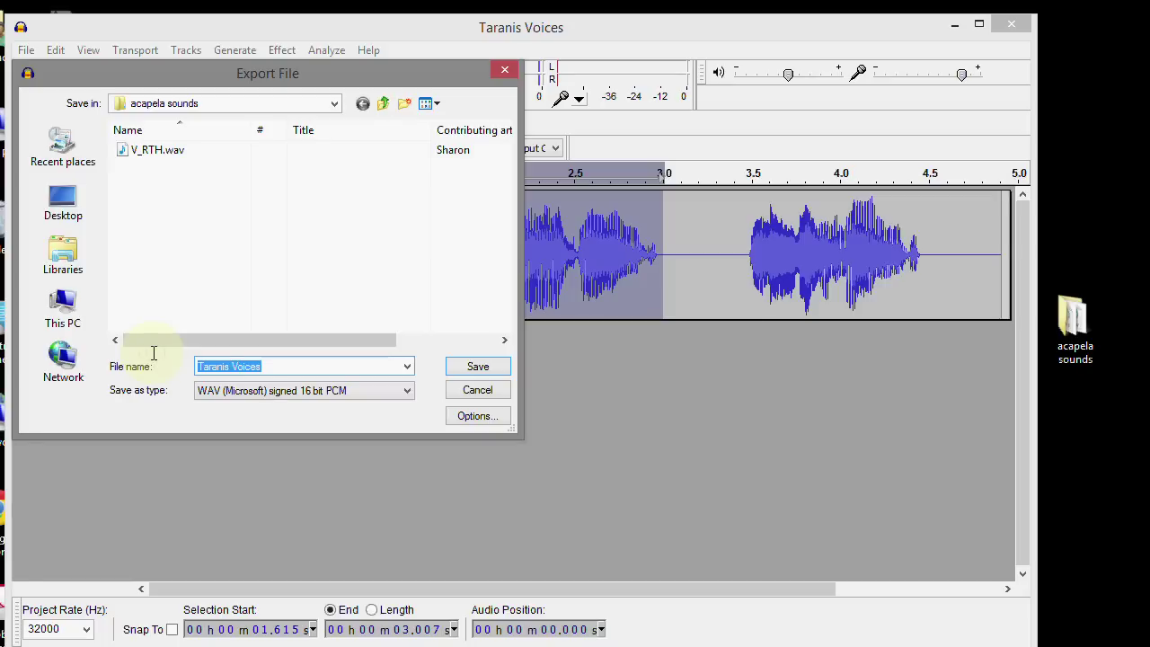
{"action": "type", "text": "V"}
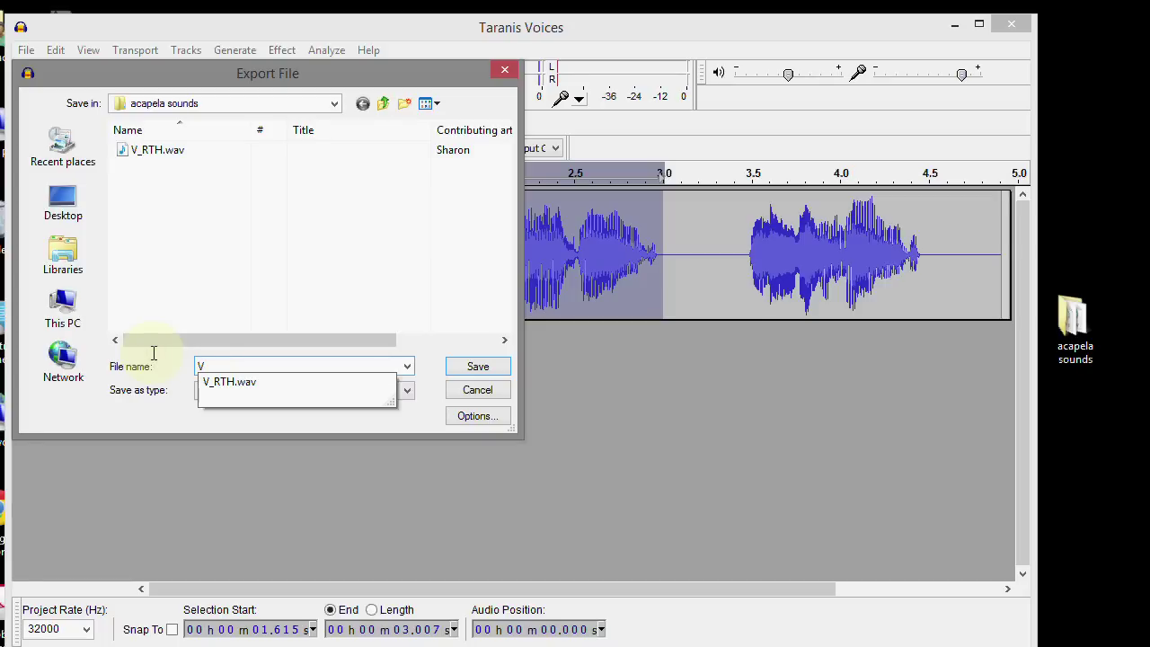
{"action": "type", "text": "_Stab"}
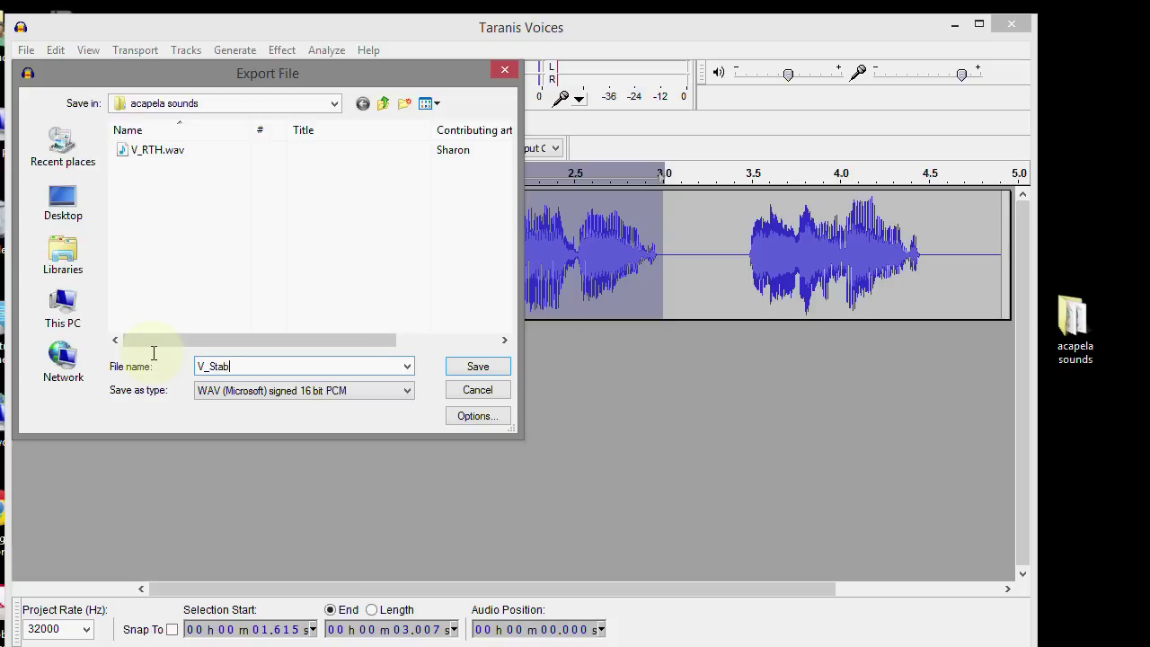
{"action": "left_click", "coordinate": [473, 367]}
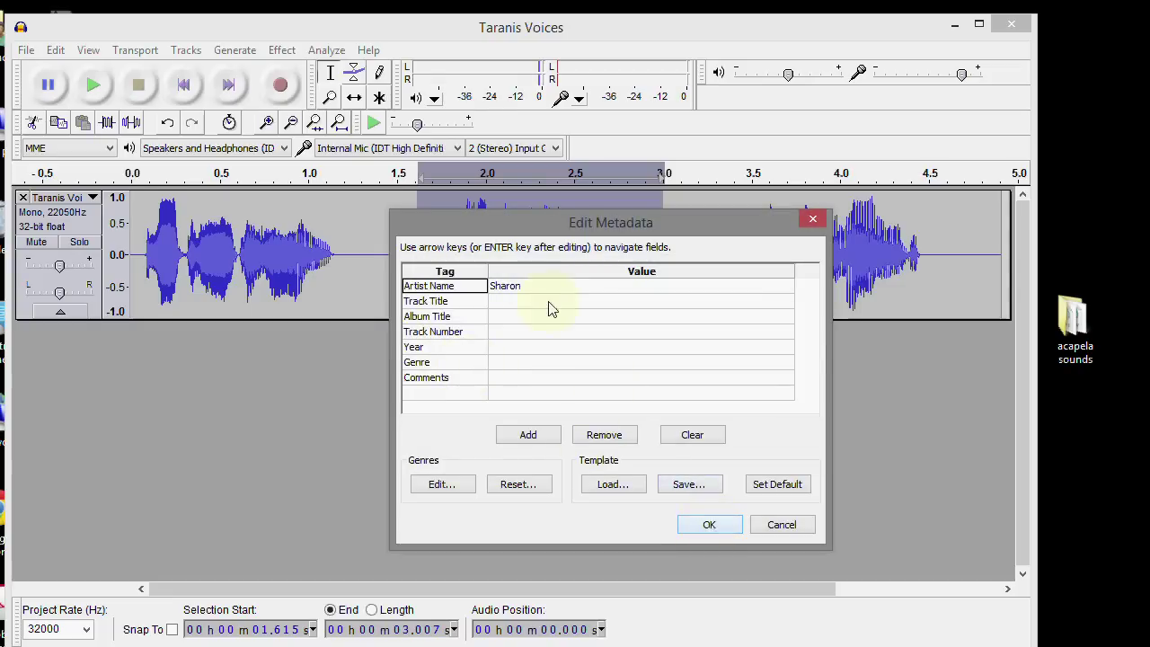
{"action": "left_click", "coordinate": [715, 524]}
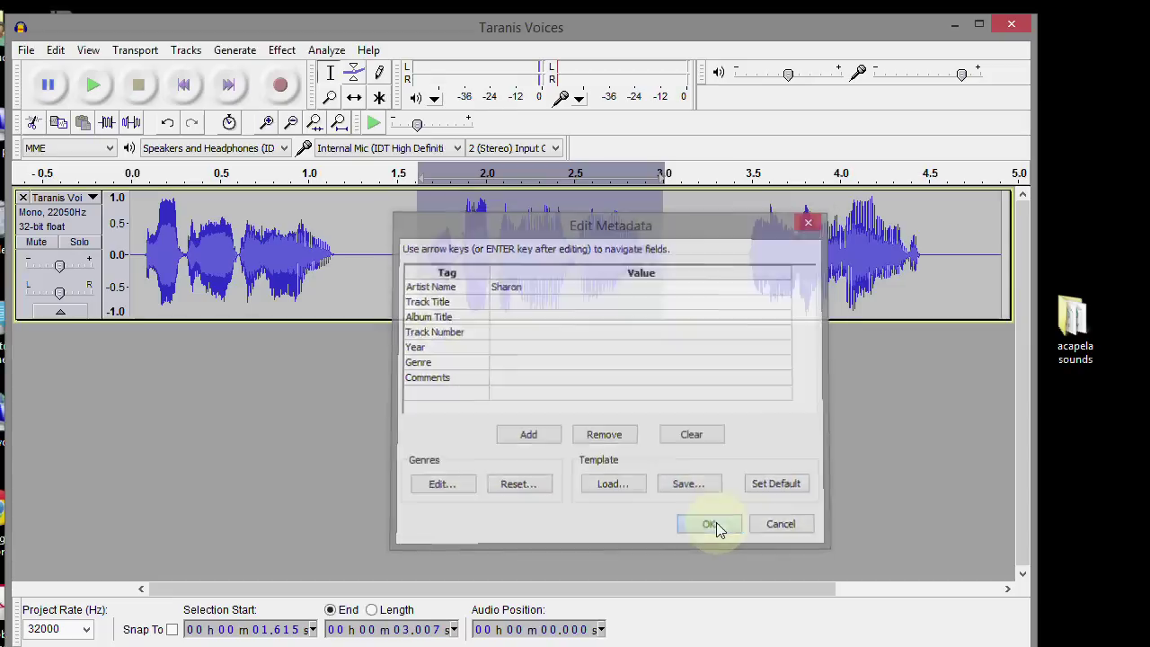
Select the final phrase, about 3.458–4.481 s, and play it back.
{"action": "left_click", "coordinate": [751, 223]}
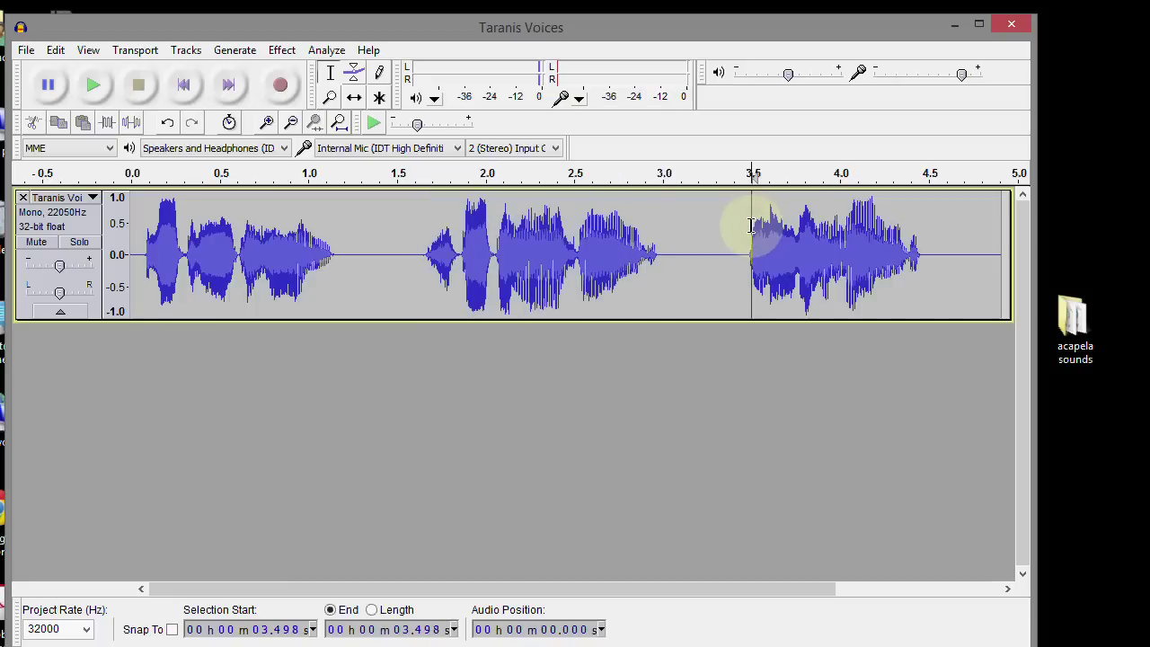
{"action": "left_click_drag", "start_coordinate": [746, 206], "coordinate": [924, 222]}
{"action": "key", "text": "space"}
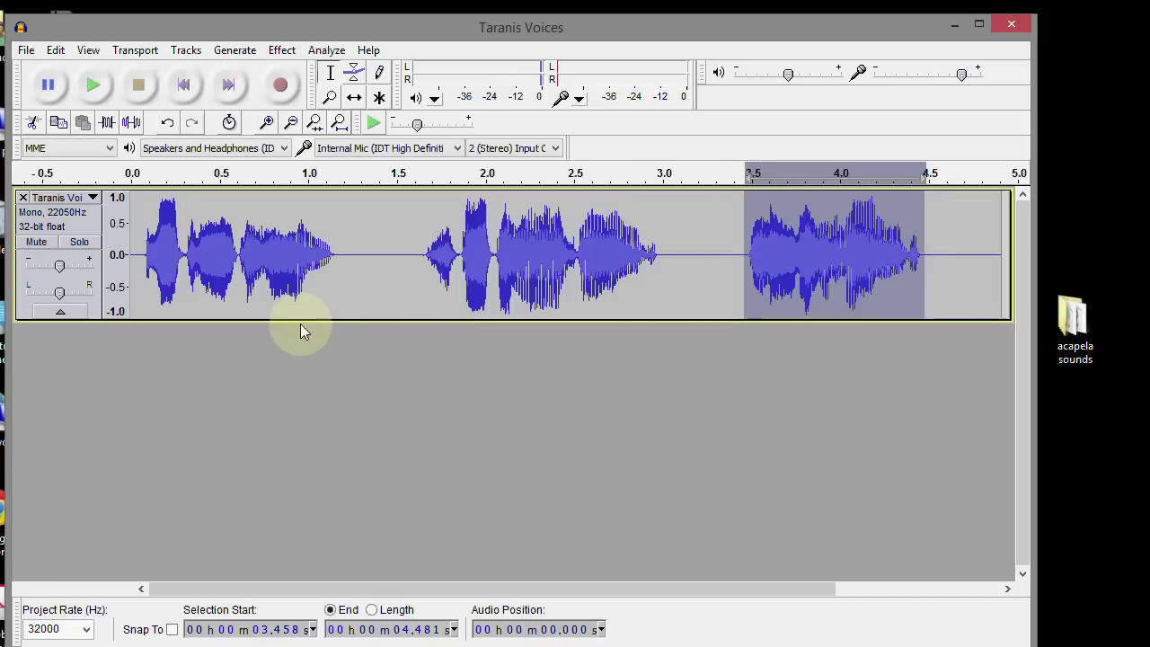
Export the selection as V_Man WAV, accept the metadata, and close Audacity.
{"action": "left_click", "coordinate": [27, 51]}
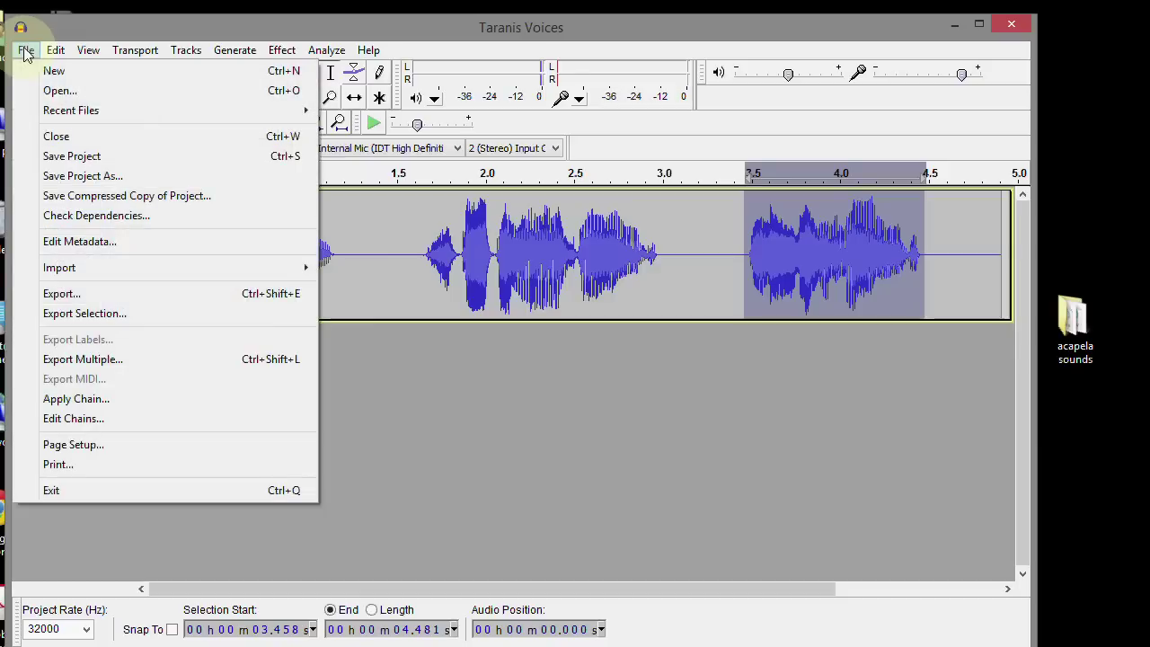
{"action": "left_click", "coordinate": [79, 313]}
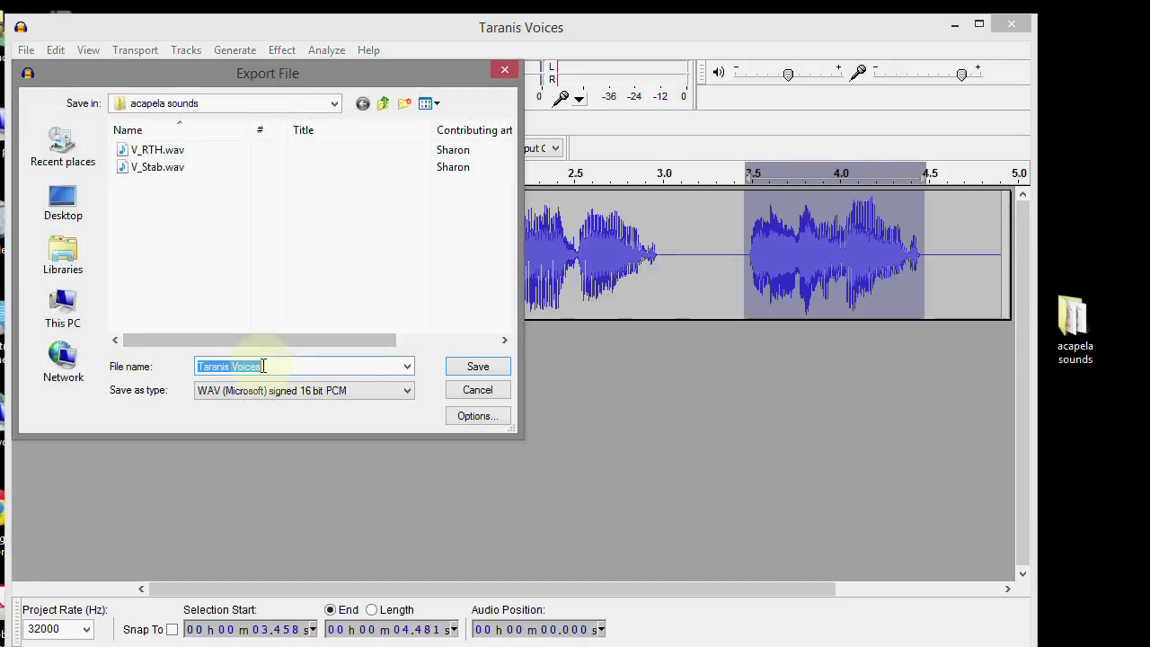
{"action": "type", "text": "V"}
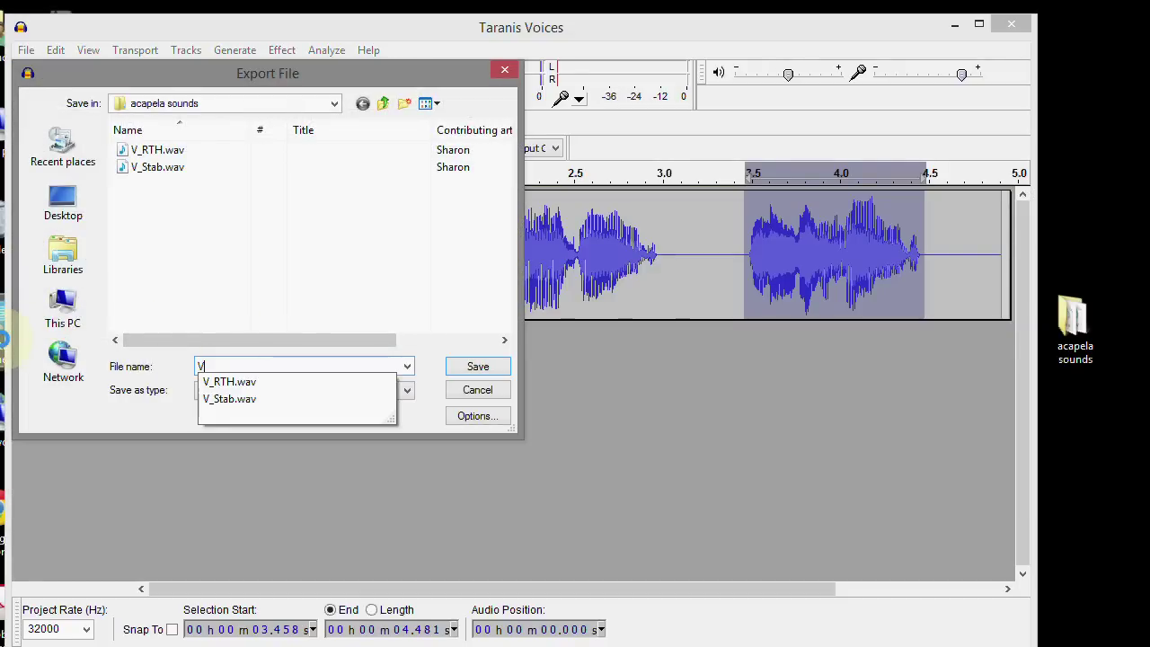
{"action": "type", "text": "_Man"}
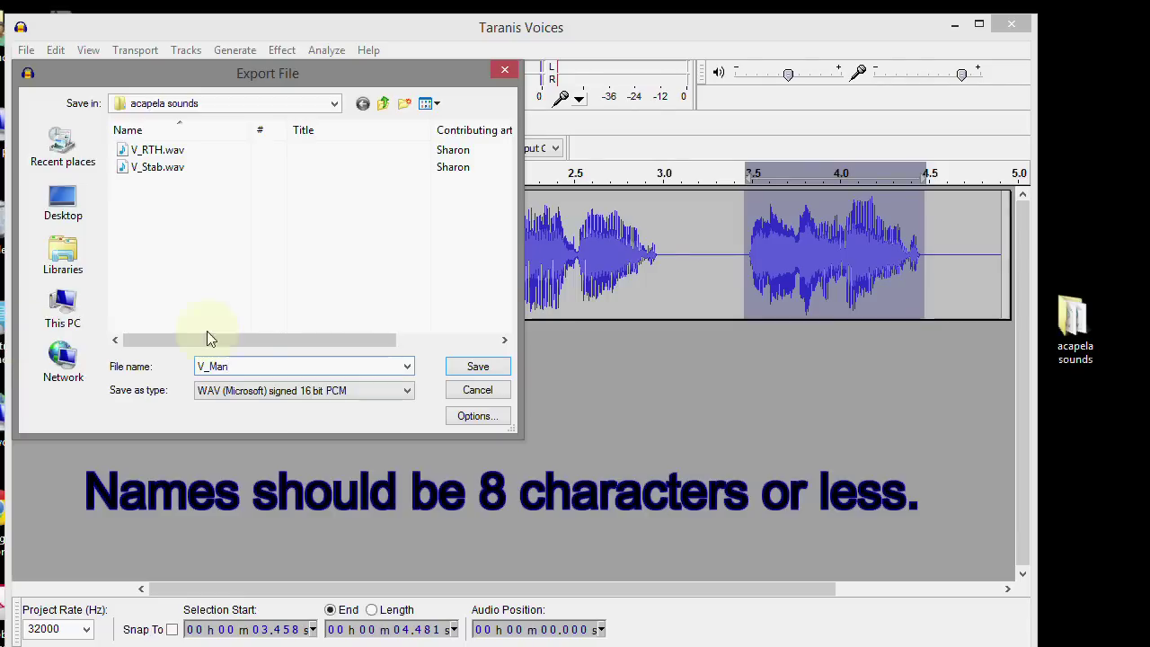
{"action": "left_click", "coordinate": [478, 367]}
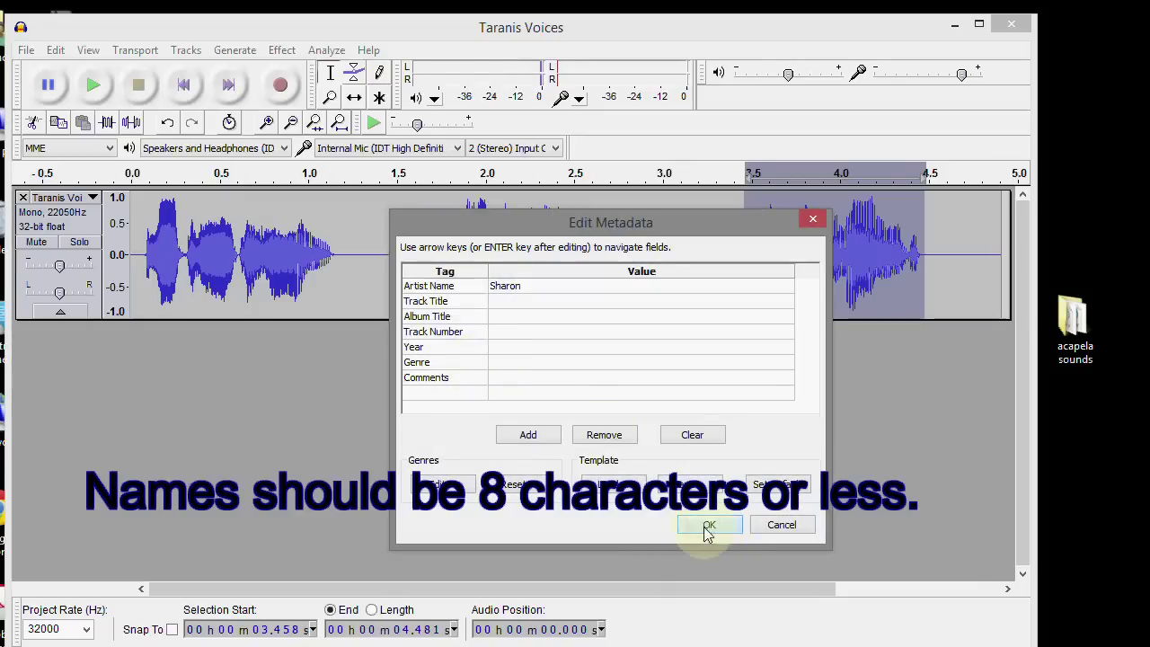
{"action": "left_click", "coordinate": [706, 528]}
{"action": "left_click", "coordinate": [1013, 24]}
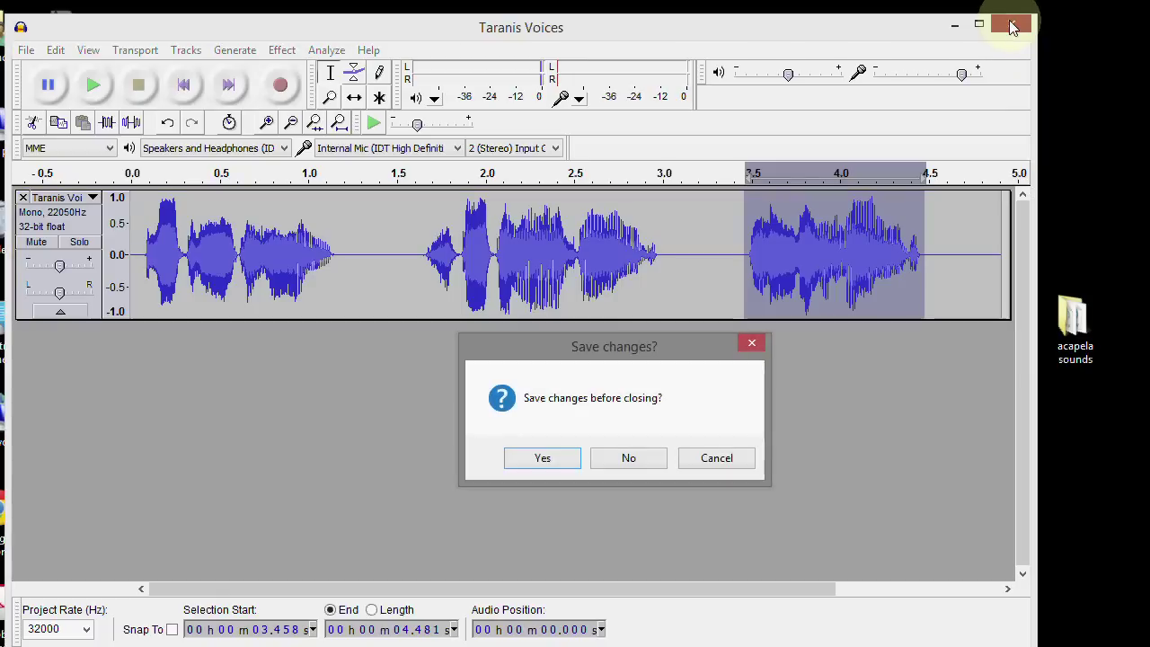
Dismiss the save-changes prompt and open the acapela sounds folder on the Desktop.
{"action": "left_click", "coordinate": [604, 463]}
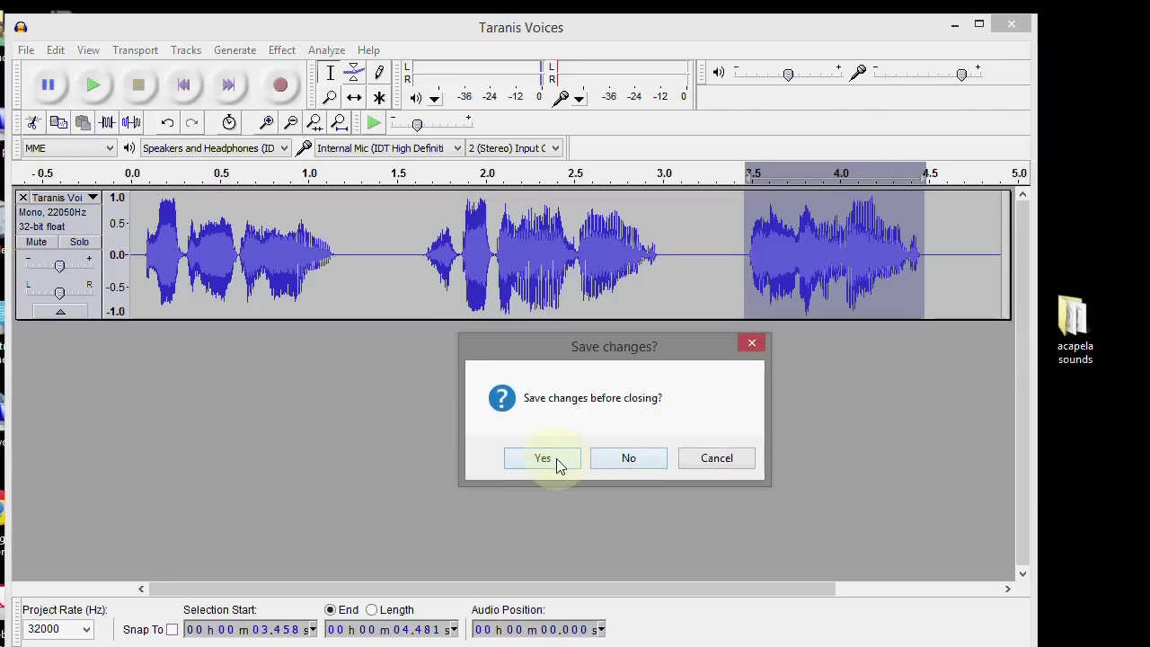
{"action": "left_click", "coordinate": [628, 461]}
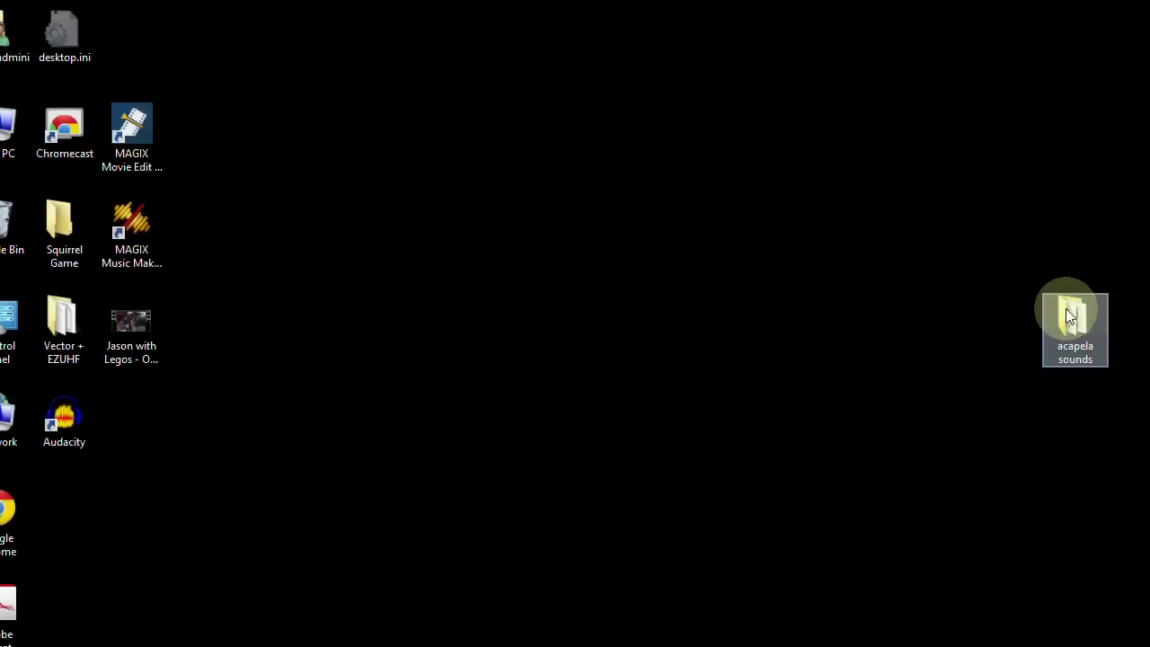
{"action": "left_click_drag", "start_coordinate": [1065, 312], "coordinate": [478, 254]}
{"action": "double_click", "coordinate": [527, 231]}
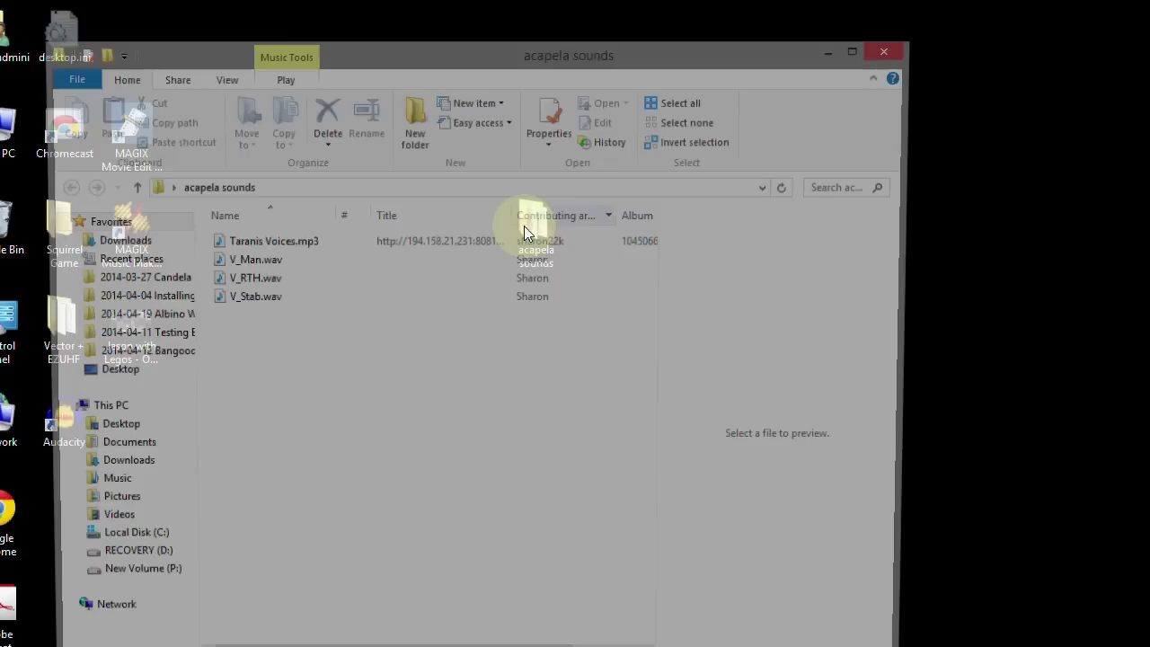
Play V_RTH.wav, V_Man.wav and V_Stab.wav in Media Player, then open Removable Disk (G:).
{"action": "left_click", "coordinate": [249, 283]}
{"action": "double_click", "coordinate": [248, 282]}
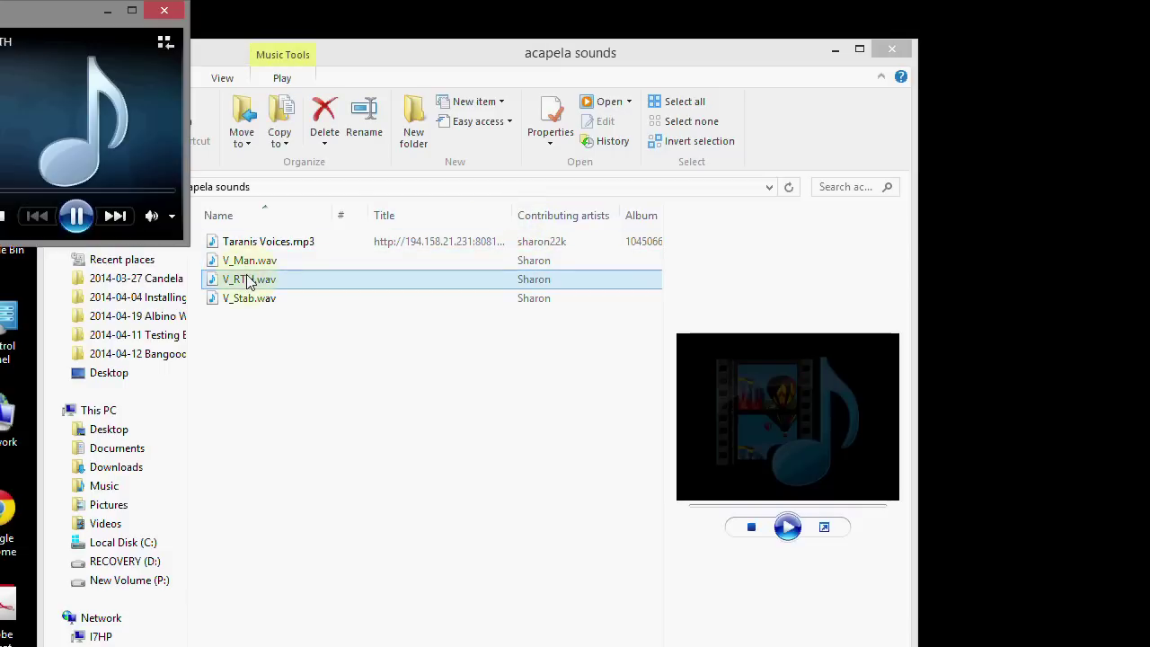
{"action": "left_click", "coordinate": [164, 10]}
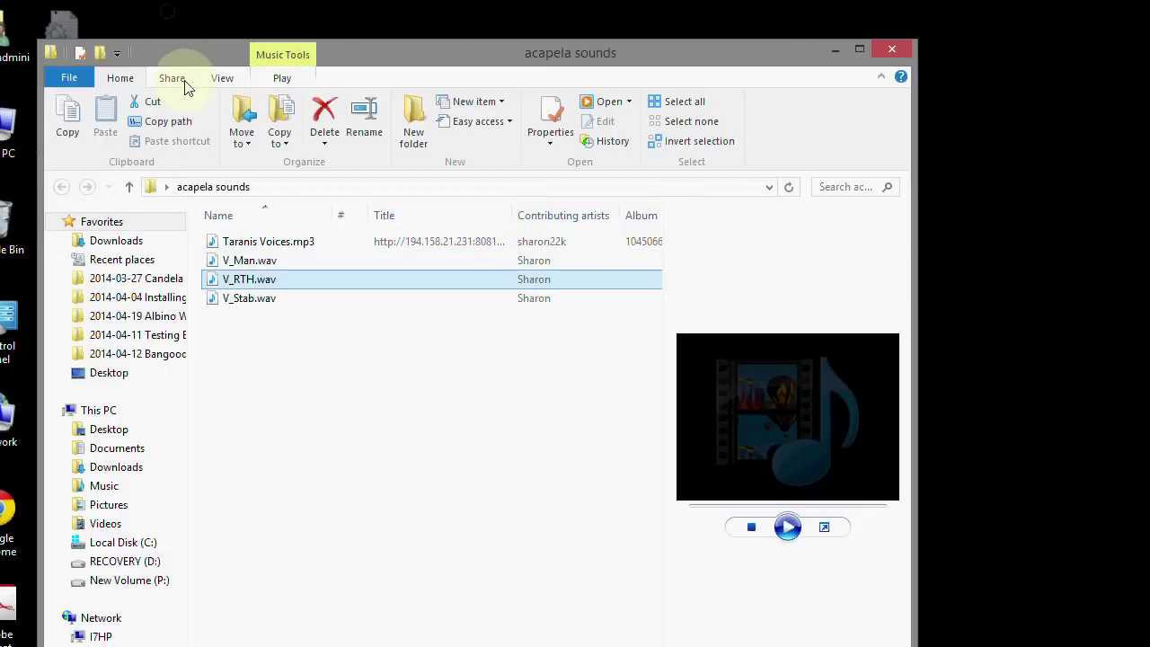
{"action": "double_click", "coordinate": [250, 261]}
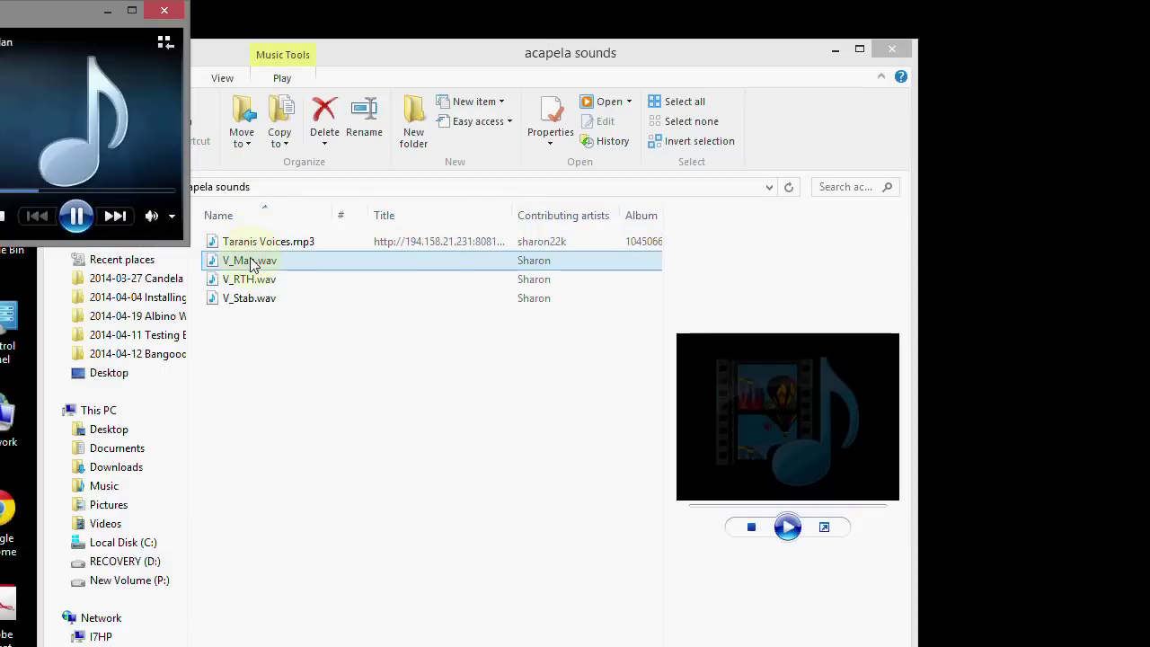
{"action": "left_click", "coordinate": [163, 12]}
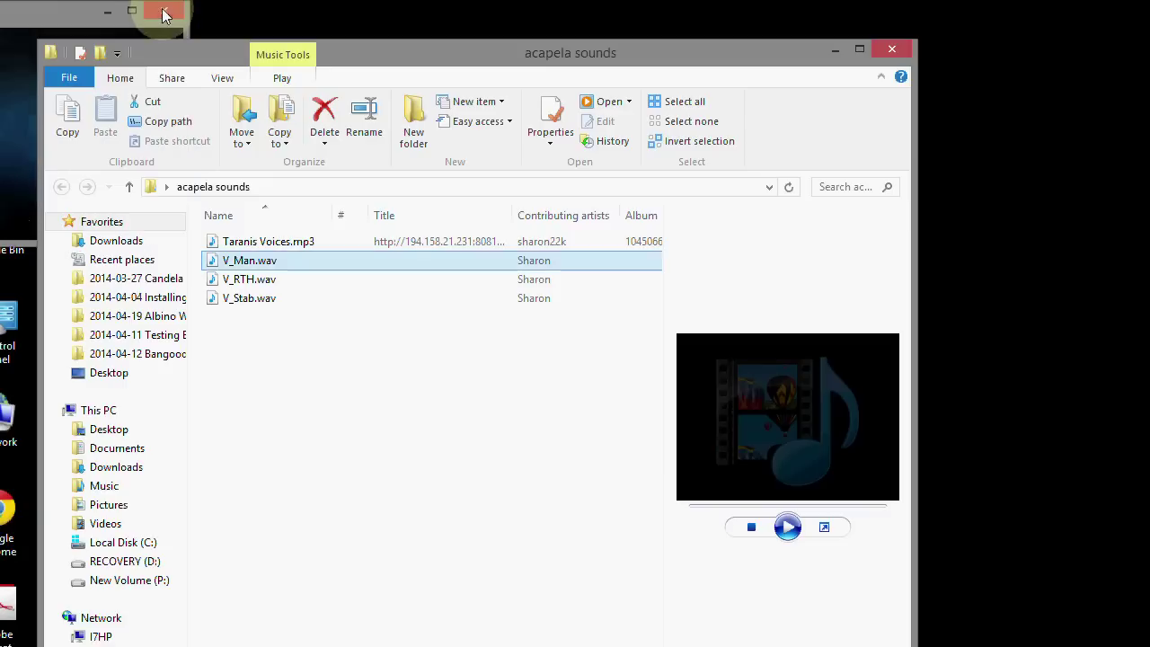
{"action": "double_click", "coordinate": [257, 304]}
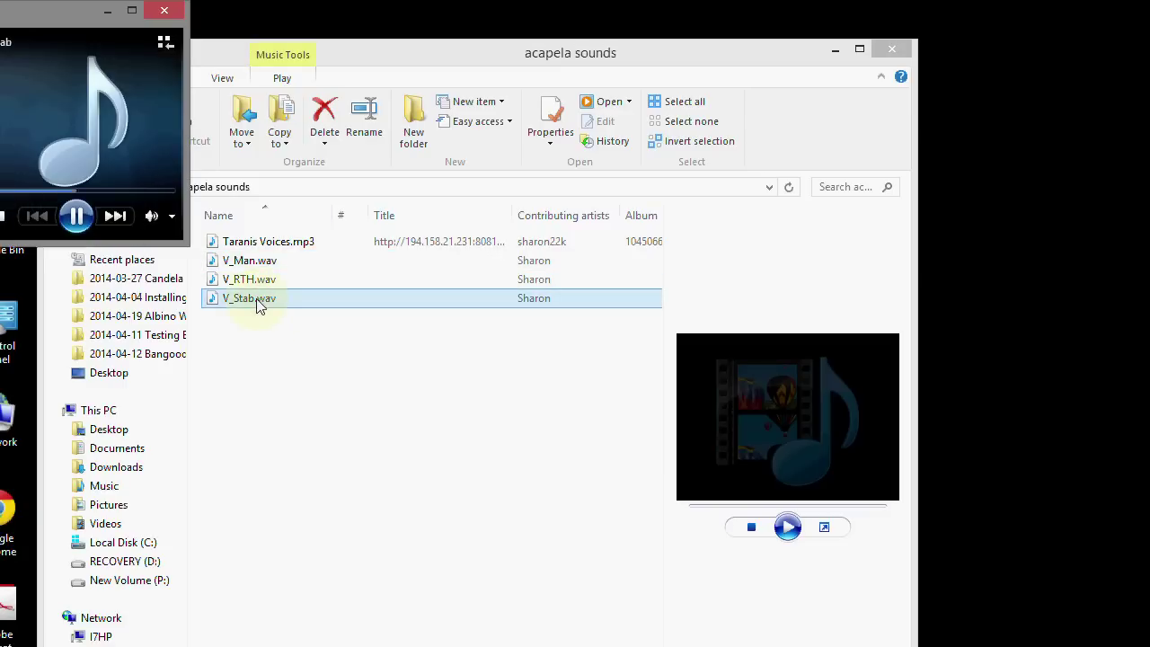
{"action": "left_click", "coordinate": [164, 11]}
{"action": "double_click", "coordinate": [381, 301]}
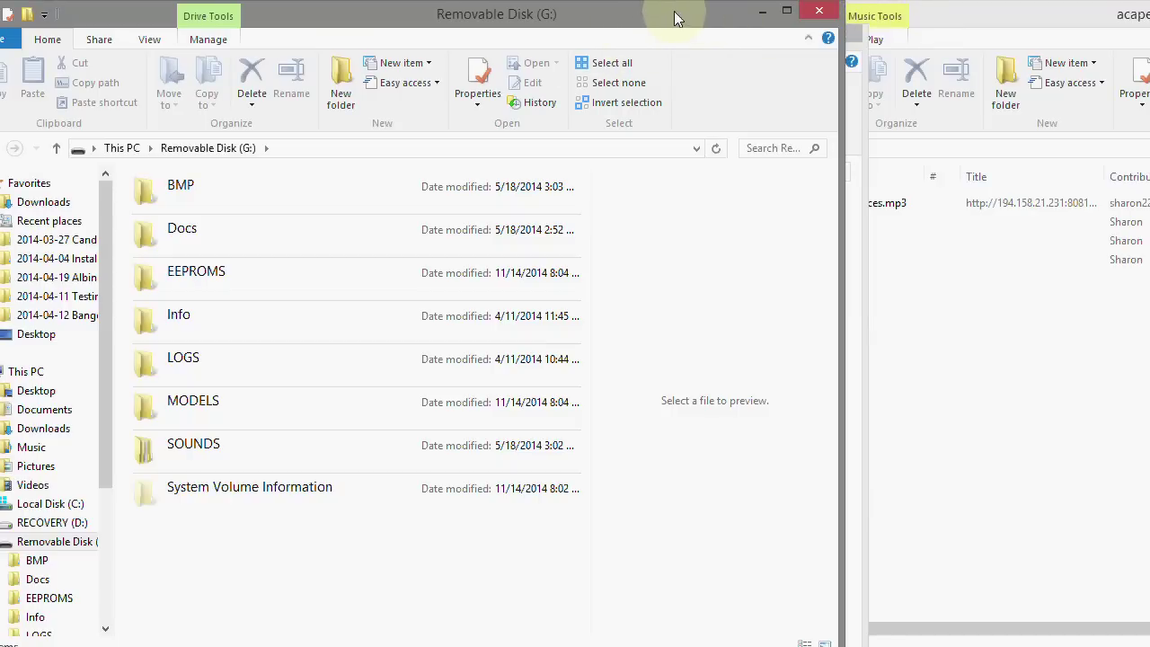
Close the TARANIS (I:) drive window.
{"action": "left_click_drag", "start_coordinate": [643, 9], "coordinate": [677, 131]}
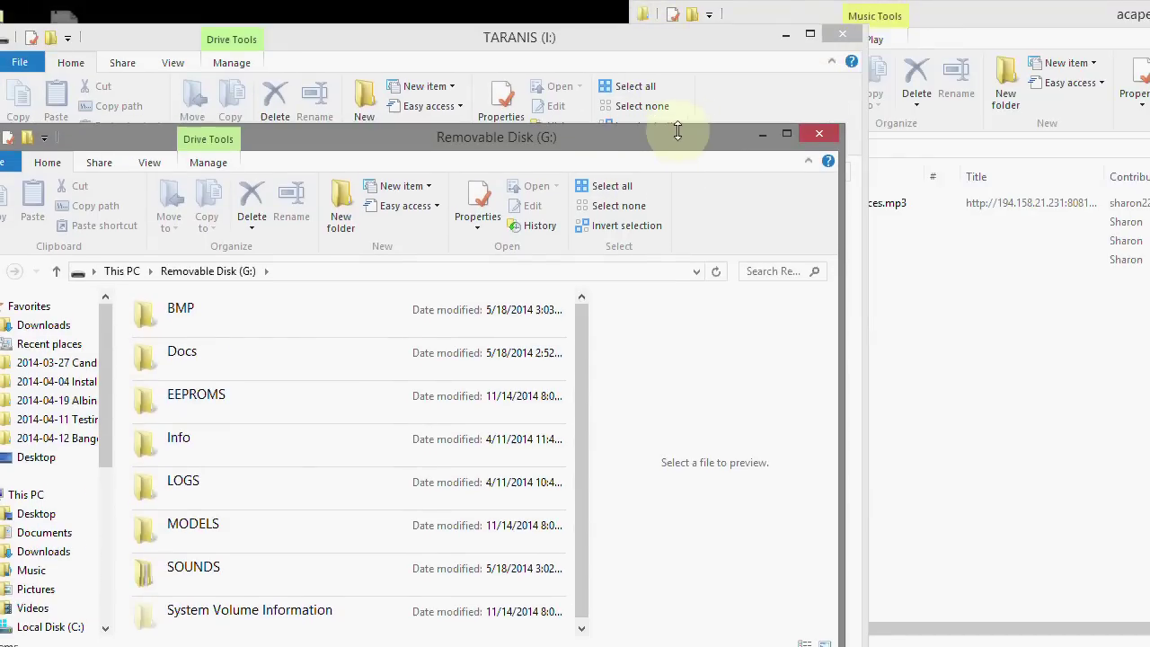
{"action": "left_click", "coordinate": [641, 46]}
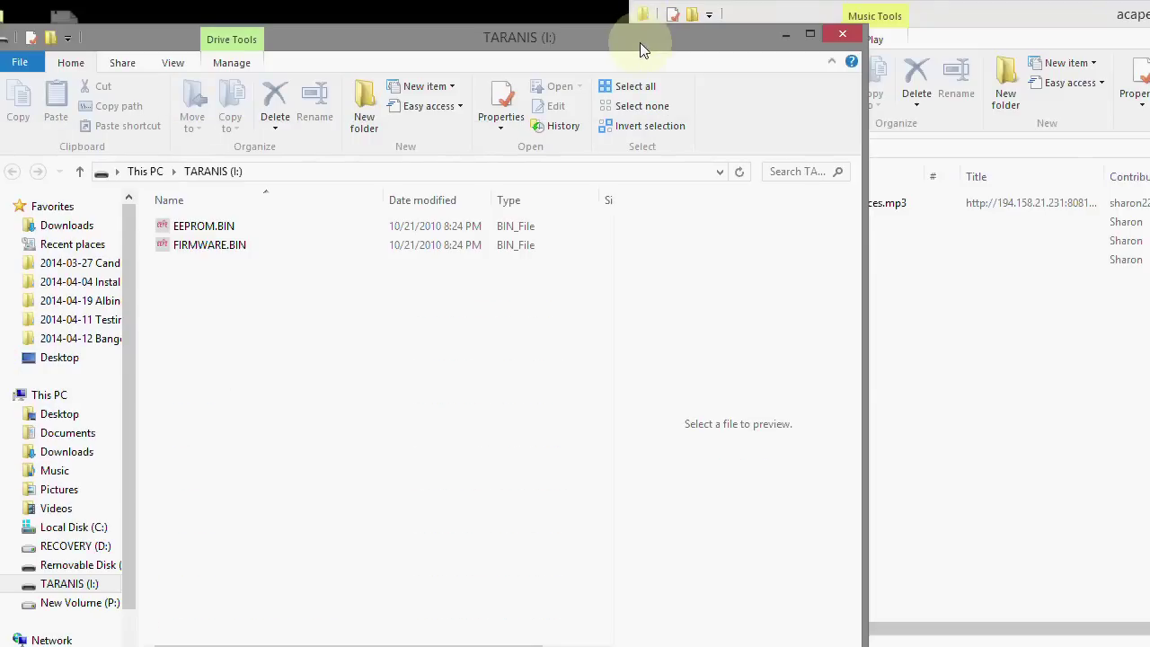
{"action": "left_click", "coordinate": [843, 36]}
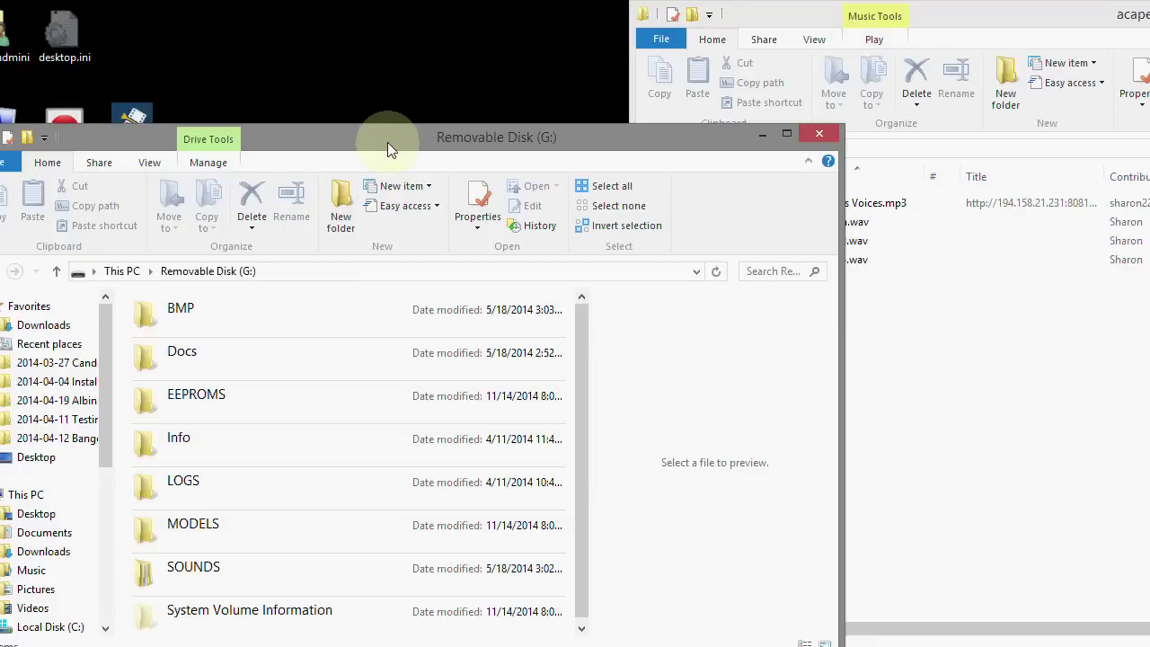
Open SOUNDS\en on Removable Disk (G:) beside the acapela sounds window.
{"action": "left_click_drag", "start_coordinate": [388, 140], "coordinate": [422, 42]}
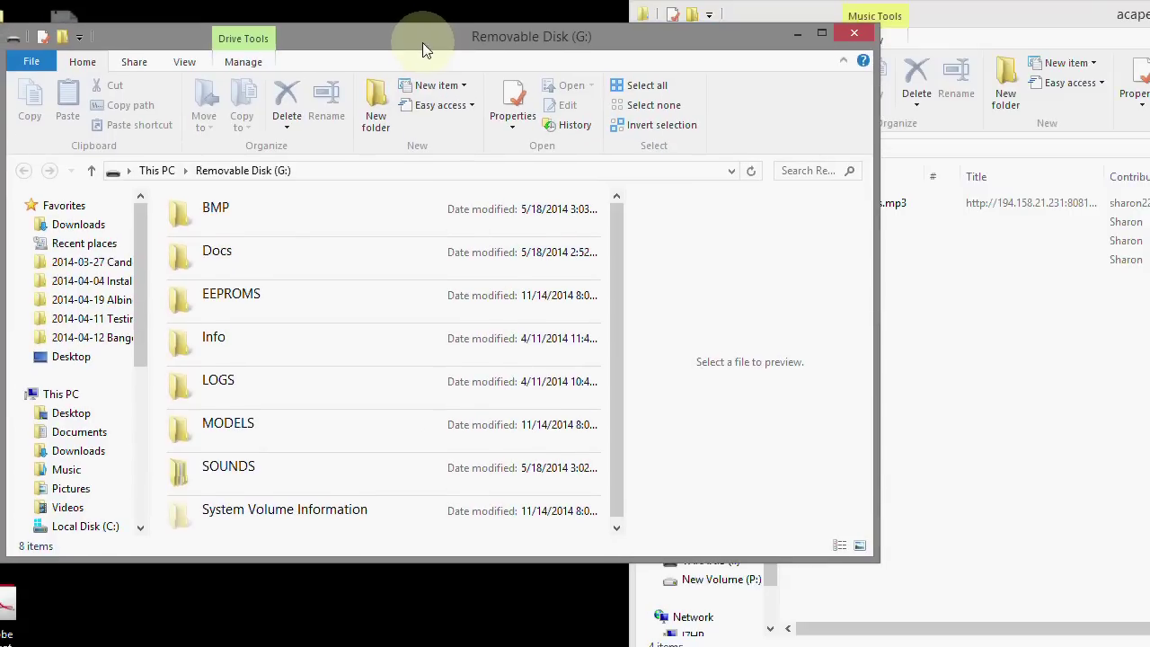
{"action": "double_click", "coordinate": [179, 476]}
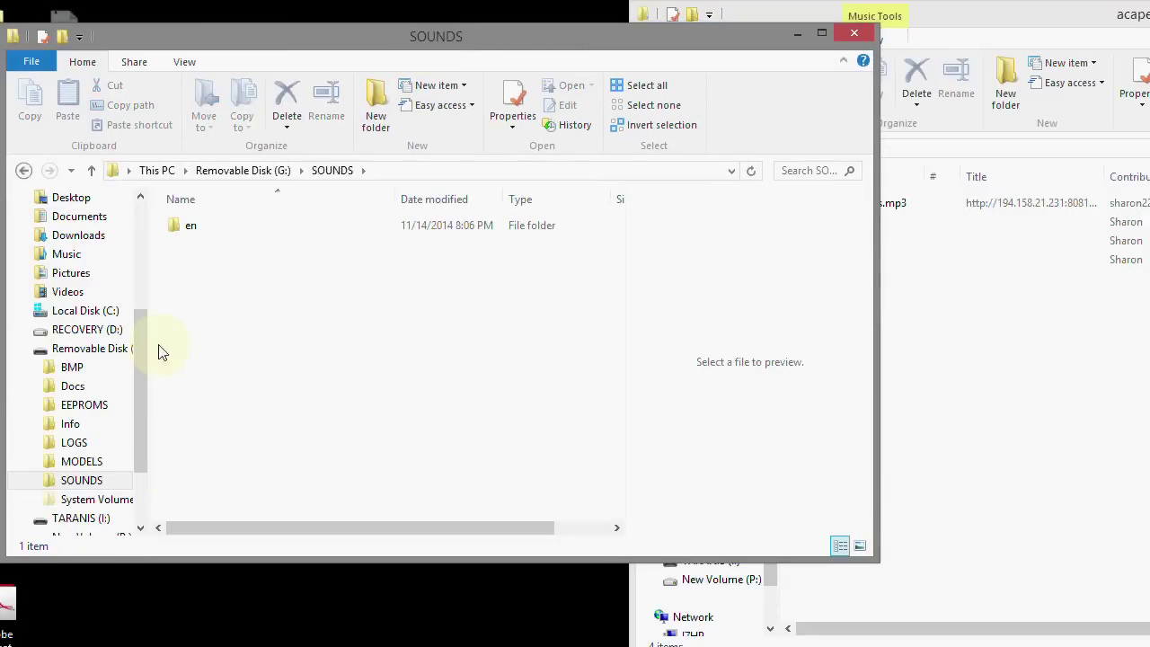
{"action": "left_click", "coordinate": [180, 230]}
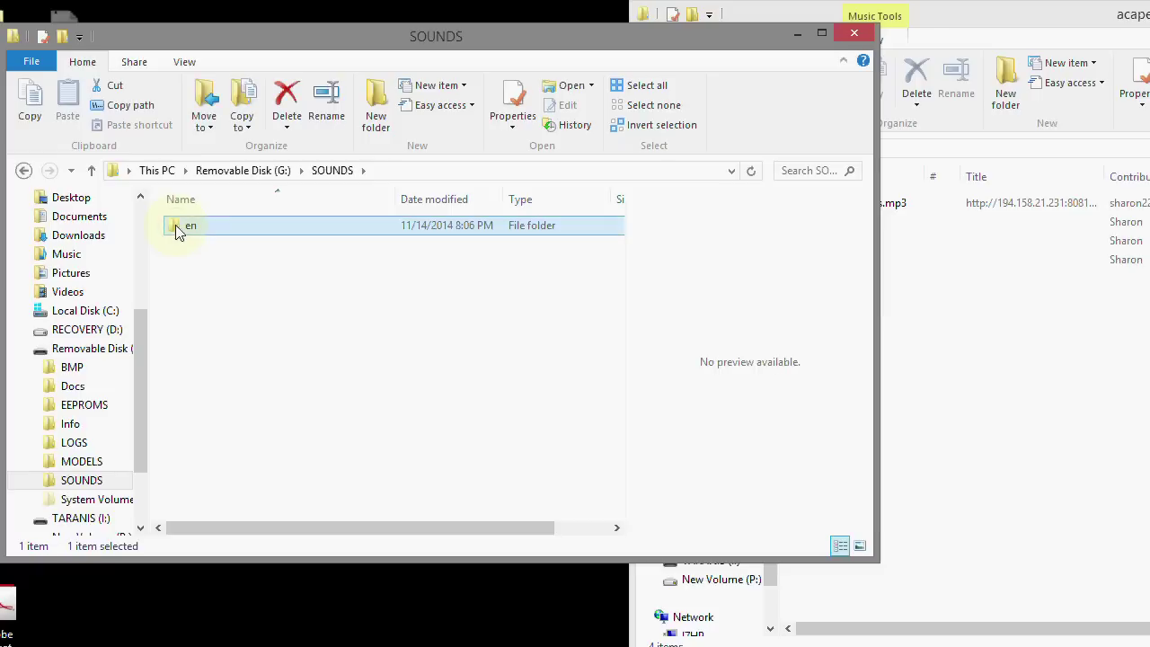
{"action": "double_click", "coordinate": [177, 230]}
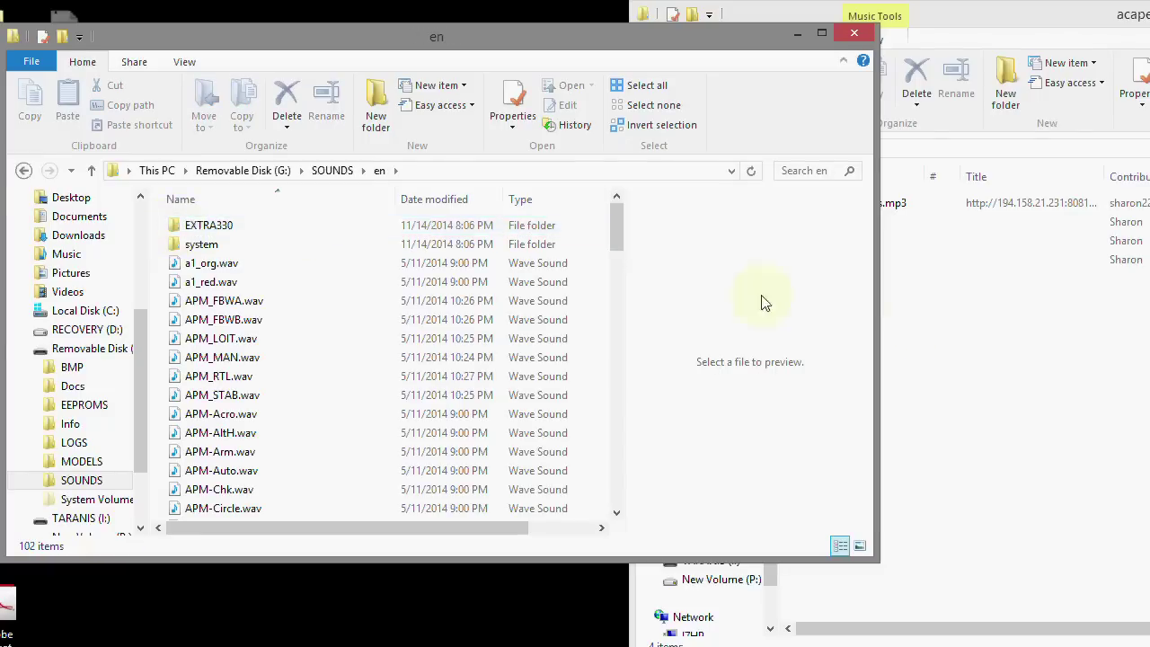
{"action": "left_click", "coordinate": [961, 323]}
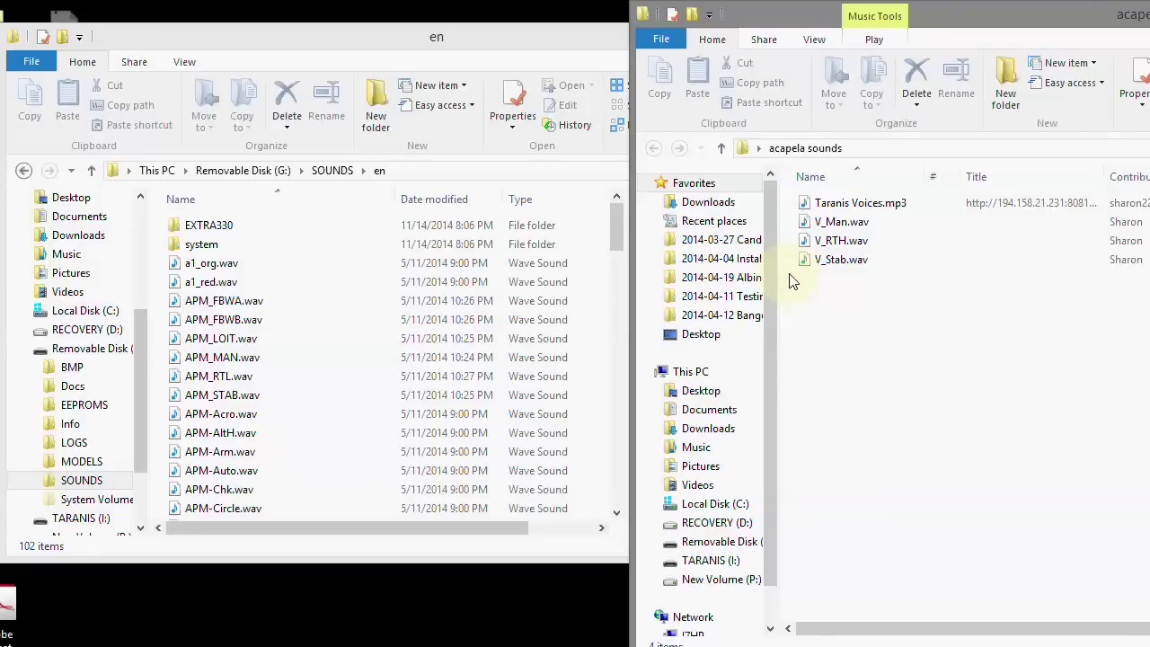
Copy V_Man, V_RTH and V_Stab.wav into SOUNDS\en, skipping the existing V_RTH.wav.
{"action": "left_click_drag", "start_coordinate": [790, 232], "coordinate": [272, 368]}
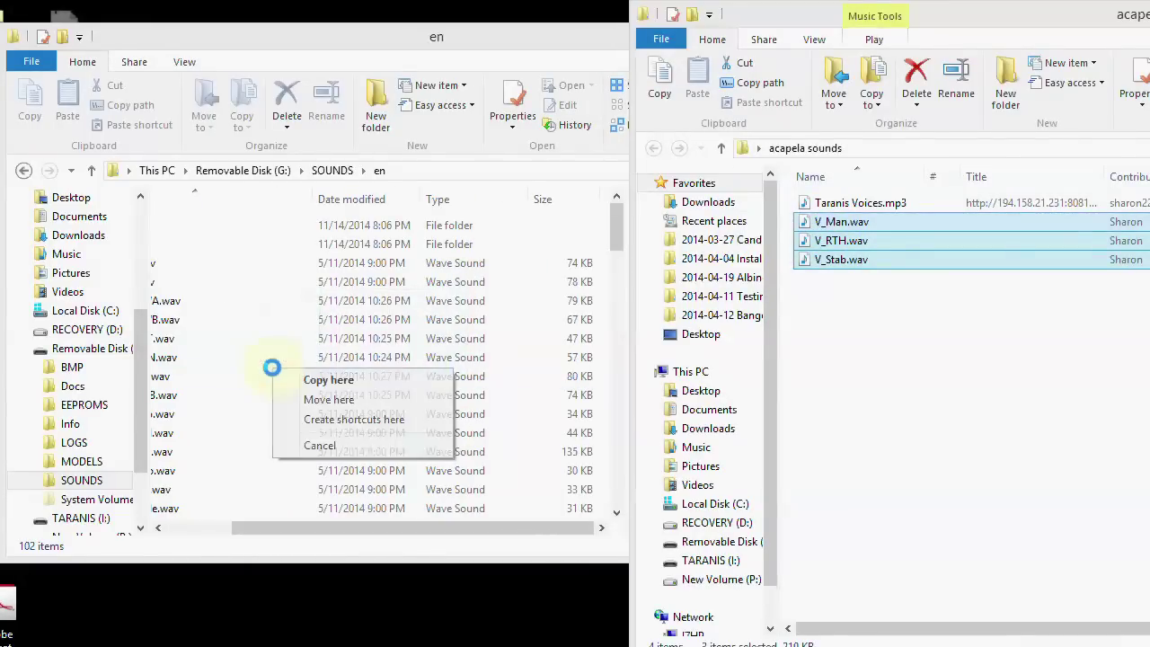
{"action": "left_click", "coordinate": [315, 381]}
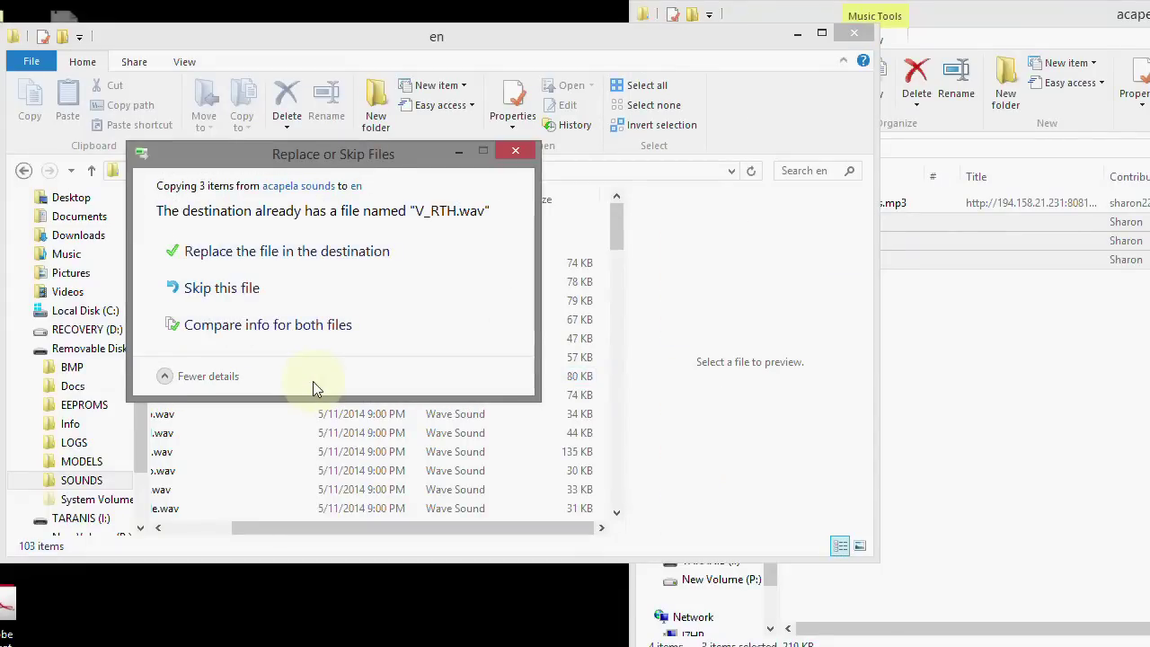
{"action": "left_click", "coordinate": [215, 293]}
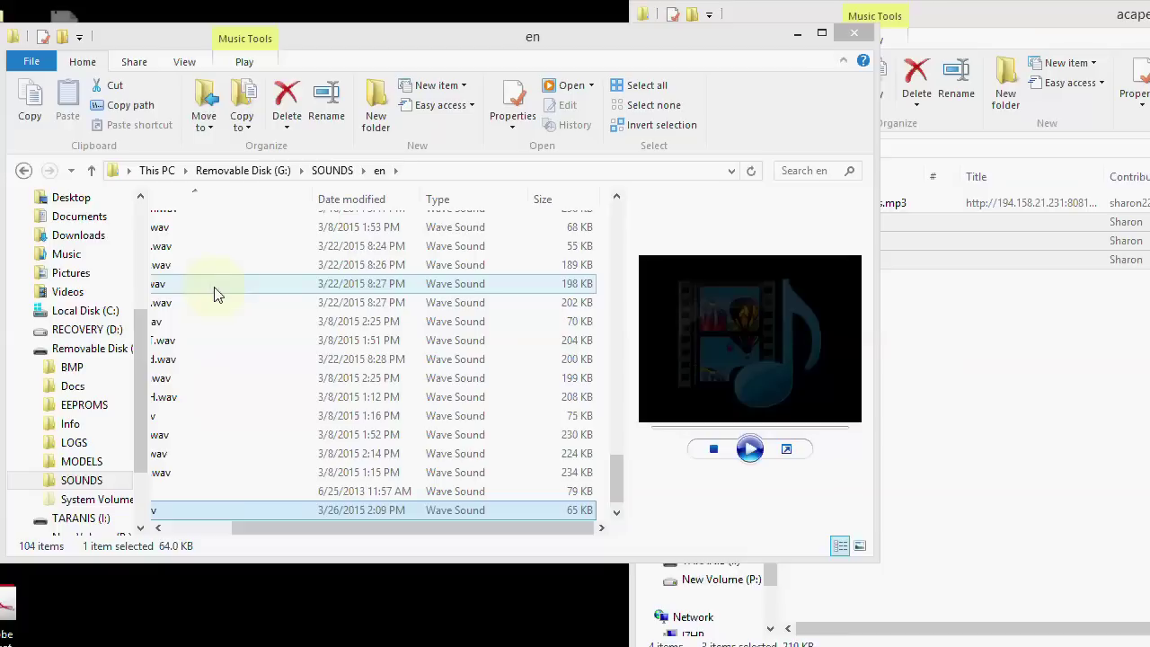